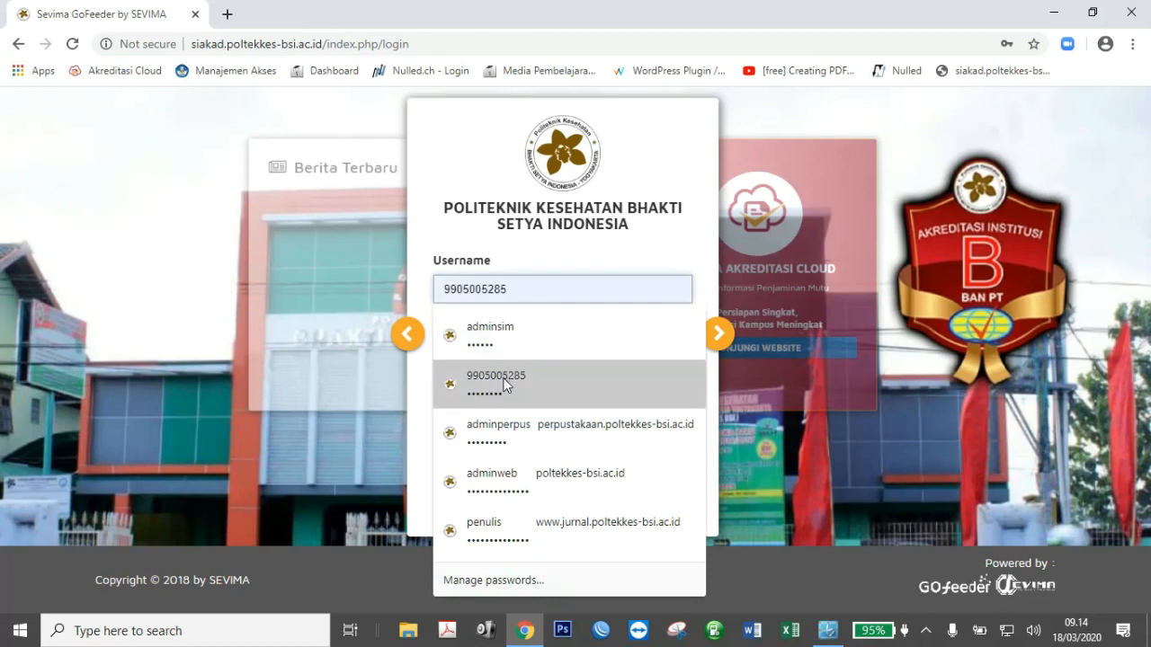
Log in with the saved account and open Perkuliahan > Jadwal Kelas Perkuliahan.
left_click(505, 382)
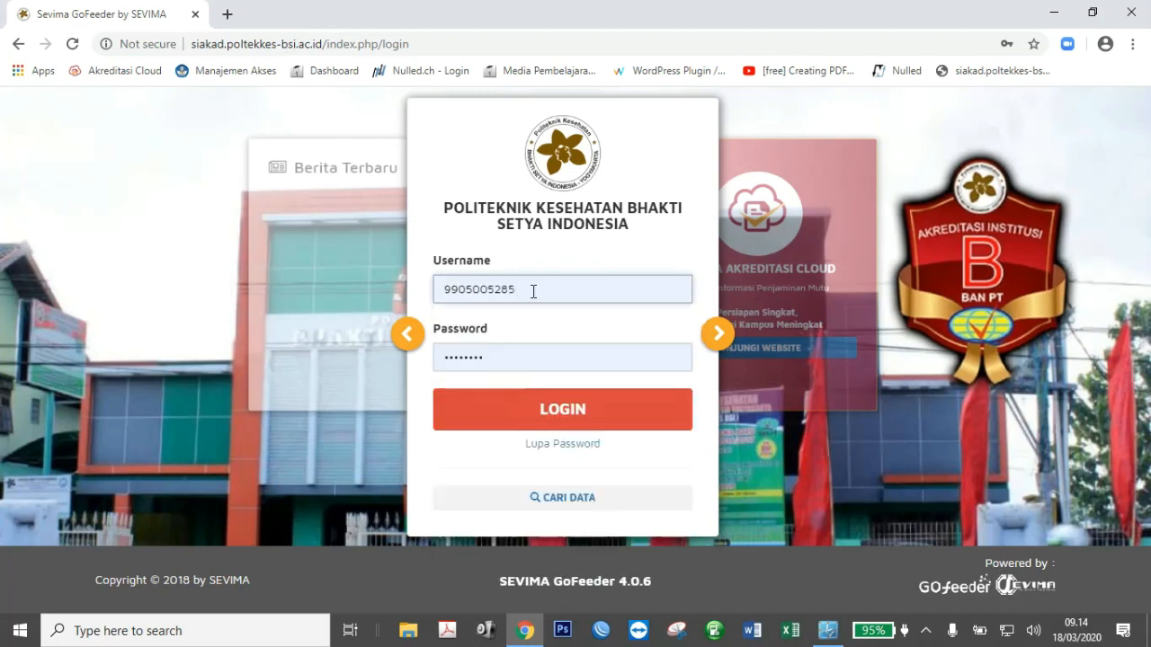
left_click(565, 413)
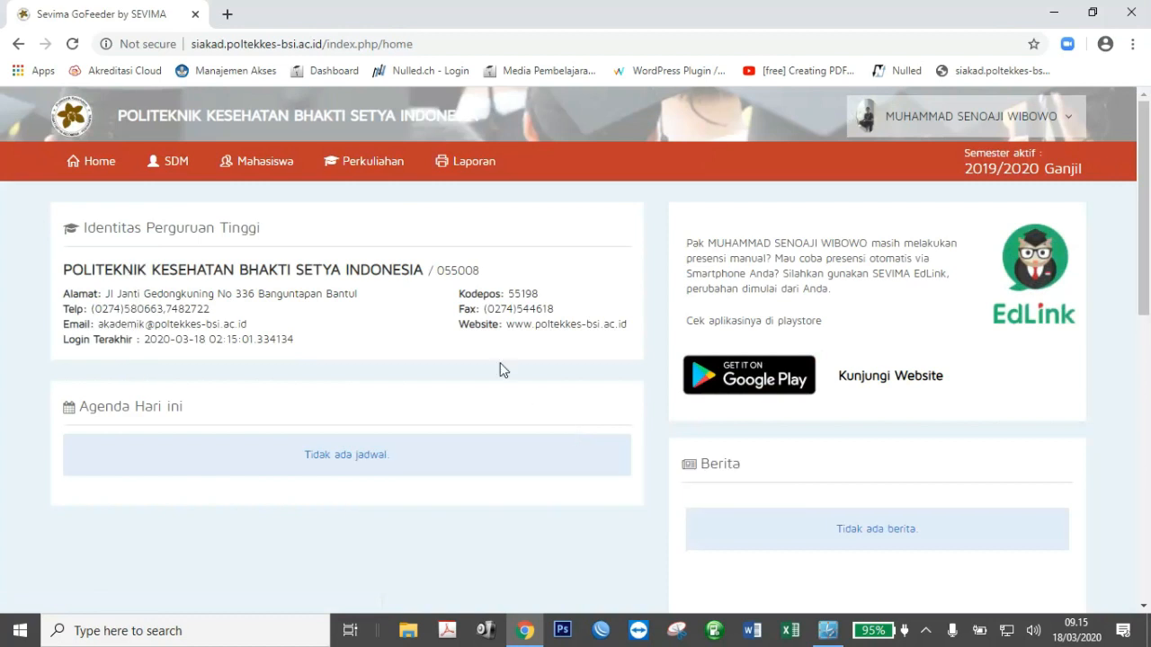
left_click(370, 163)
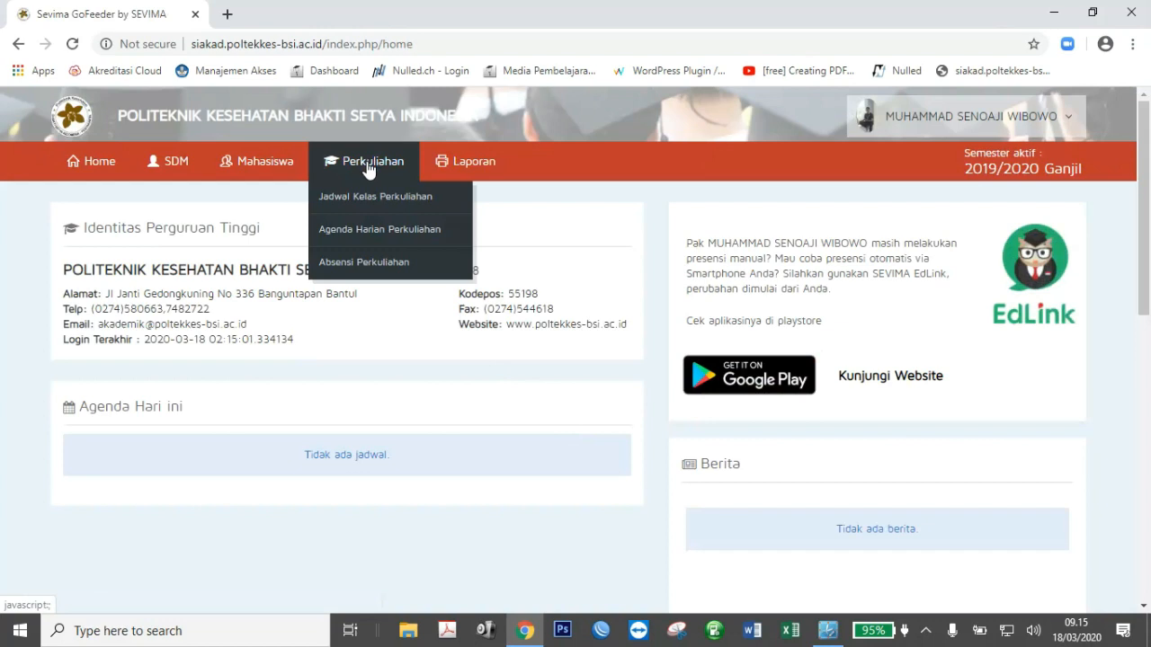
left_click(345, 200)
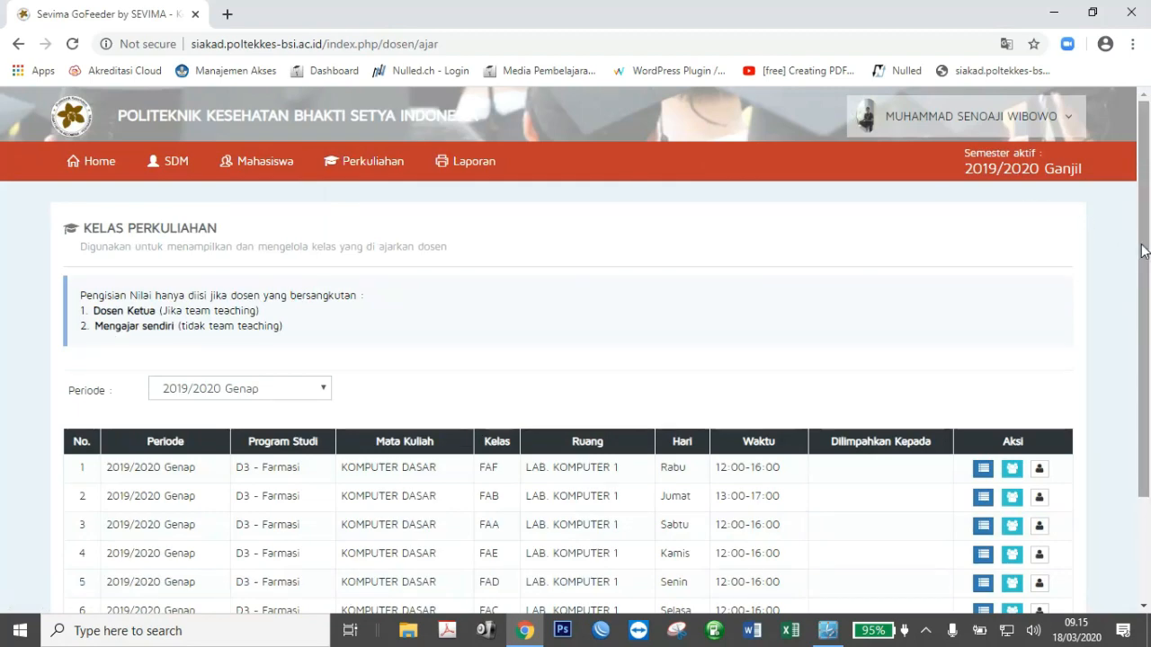
Keep period 2019/2020 Genap, open class FAA's meeting list, and start a new meeting.
left_click_drag(1138, 244, 1149, 355)
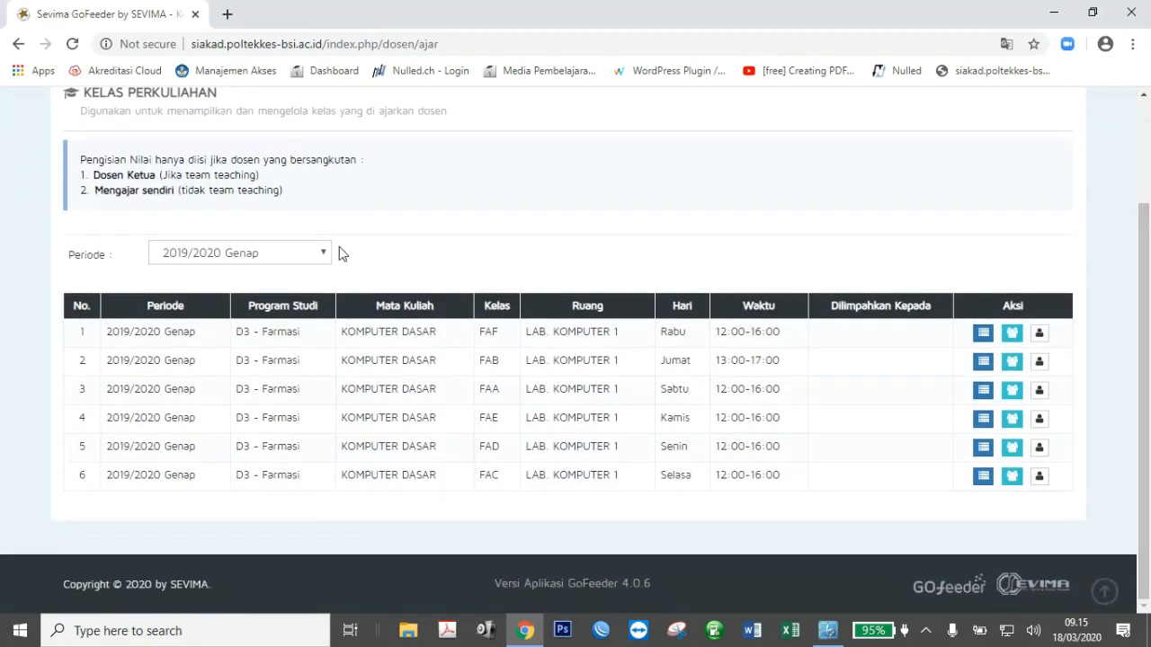
left_click(300, 257)
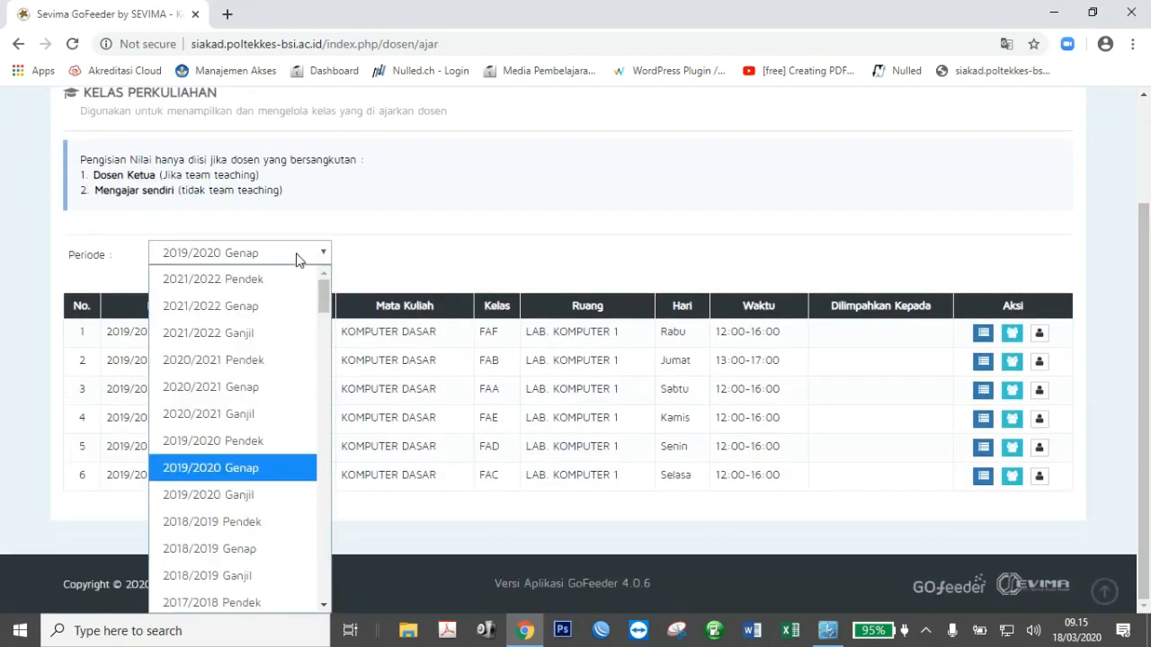
left_click(279, 474)
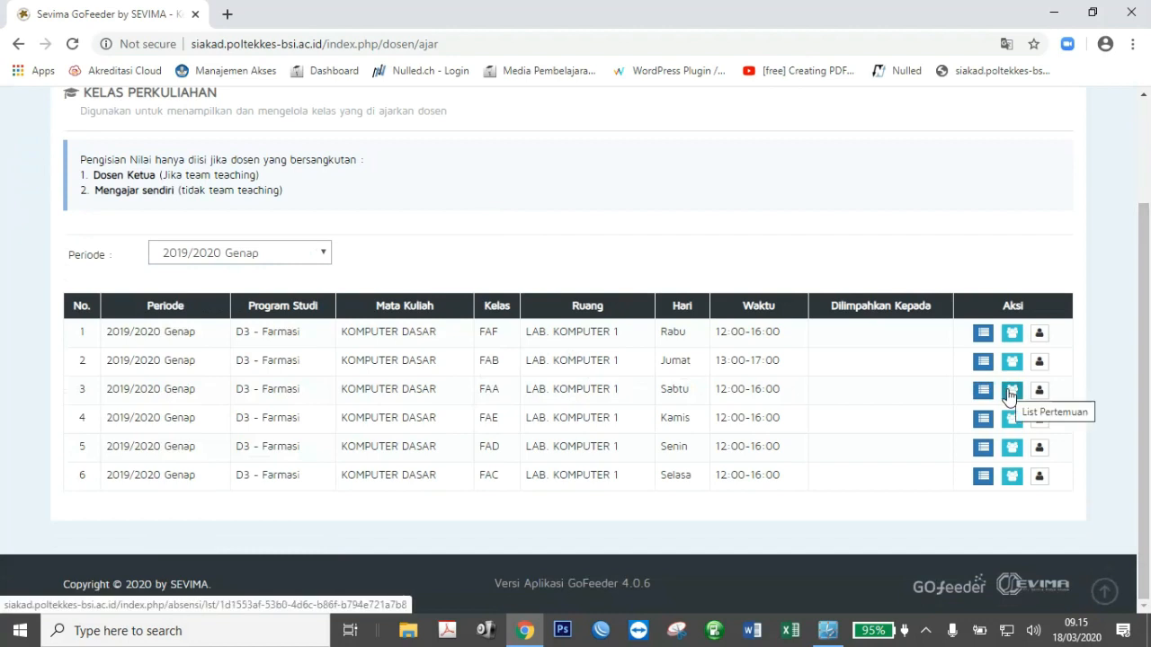
double_click(485, 390)
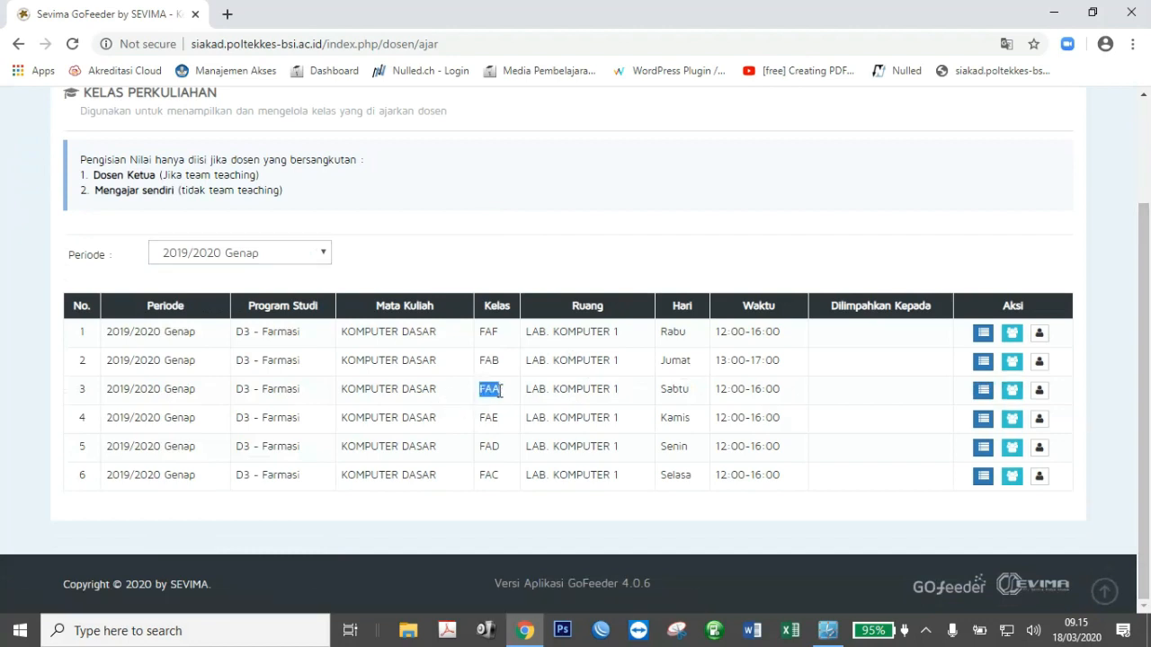
left_click(1012, 392)
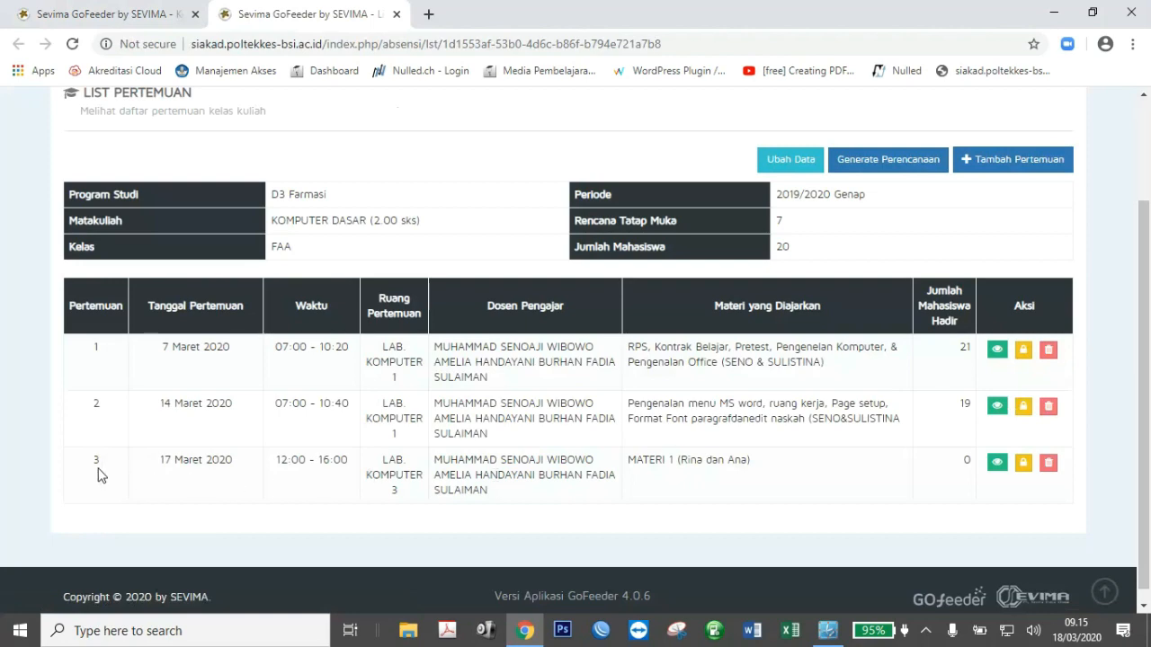
left_click(1008, 163)
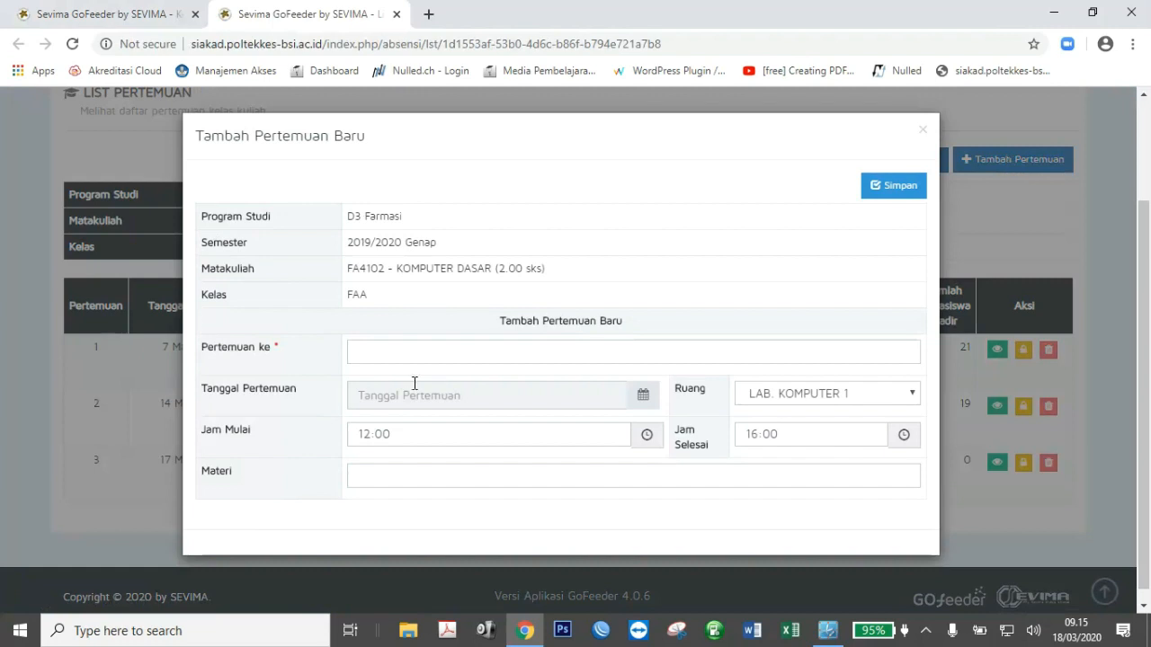
Enter meeting number 4, date 18 March 2020, and room LAB. KOMPUTER 3.
left_click(408, 353)
type("4")
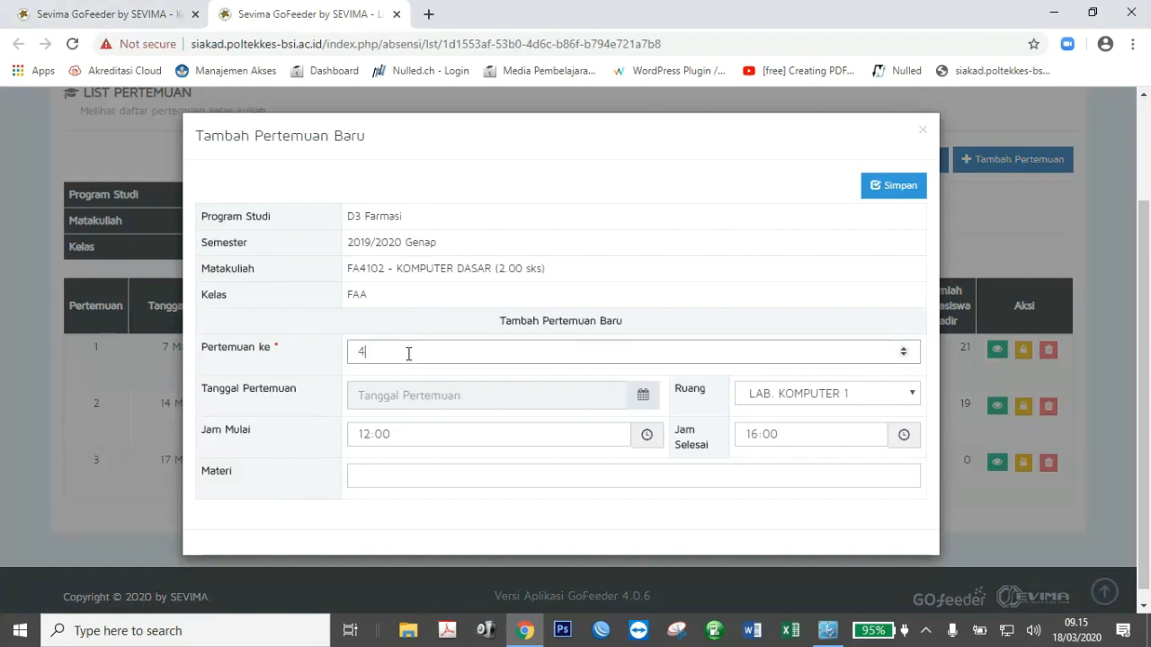
left_click(447, 394)
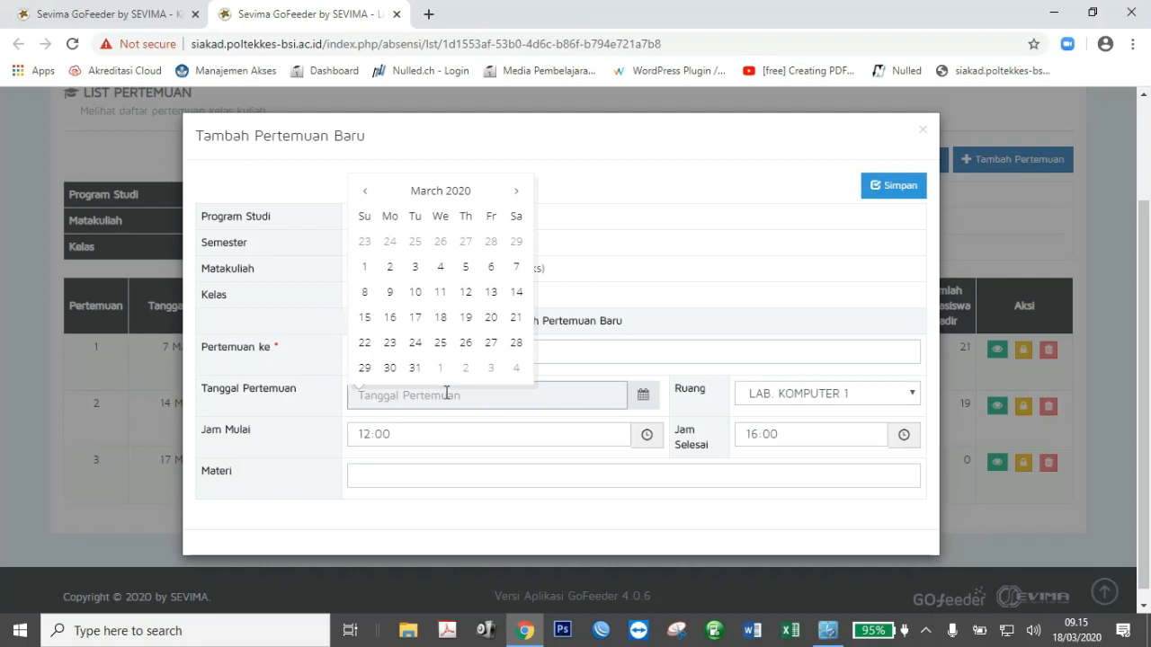
left_click(445, 317)
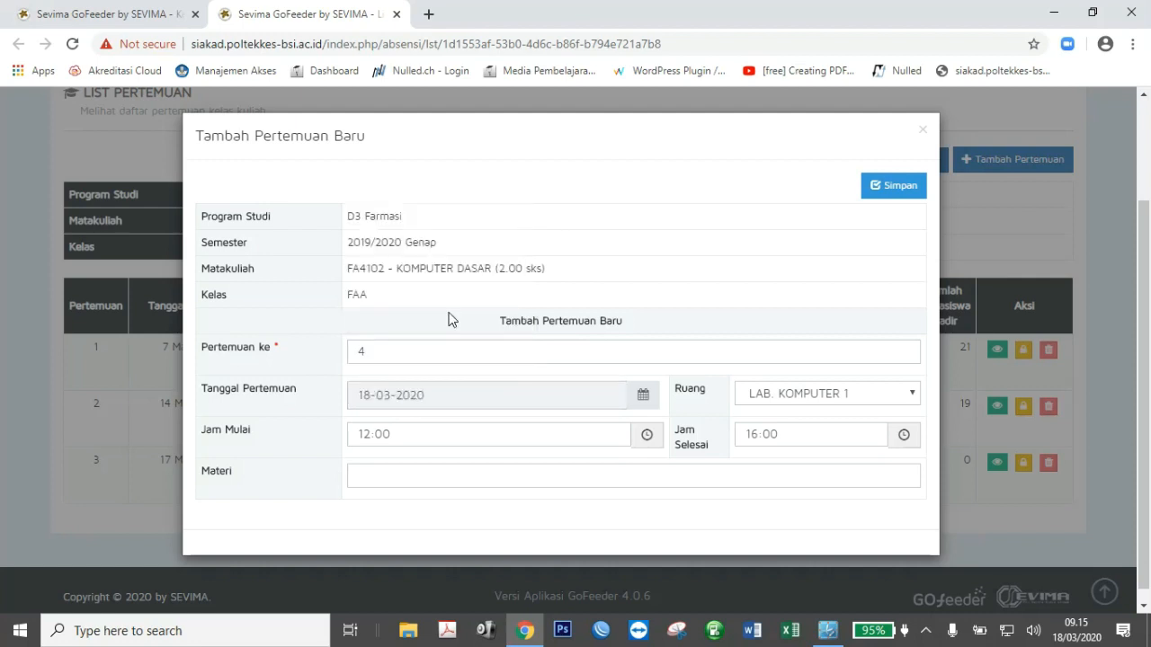
left_click(816, 396)
key("Down")
key("Down")
left_click(812, 379)
Set the meeting time from 10:00 to 13:40.
left_click(503, 434)
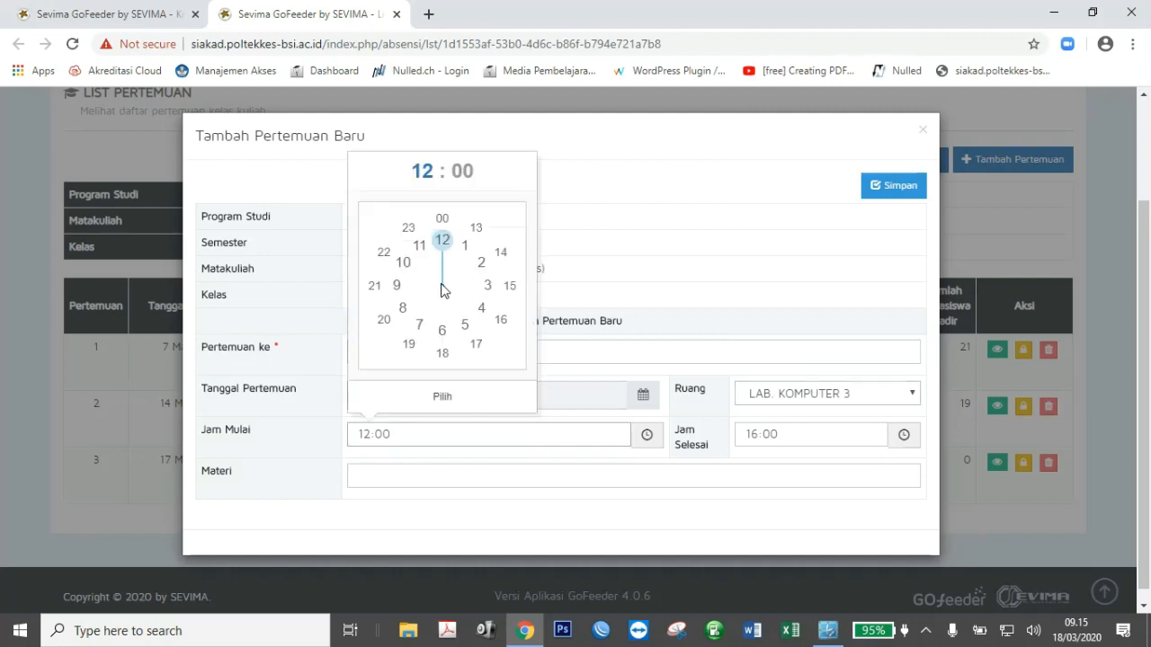
left_click(403, 261)
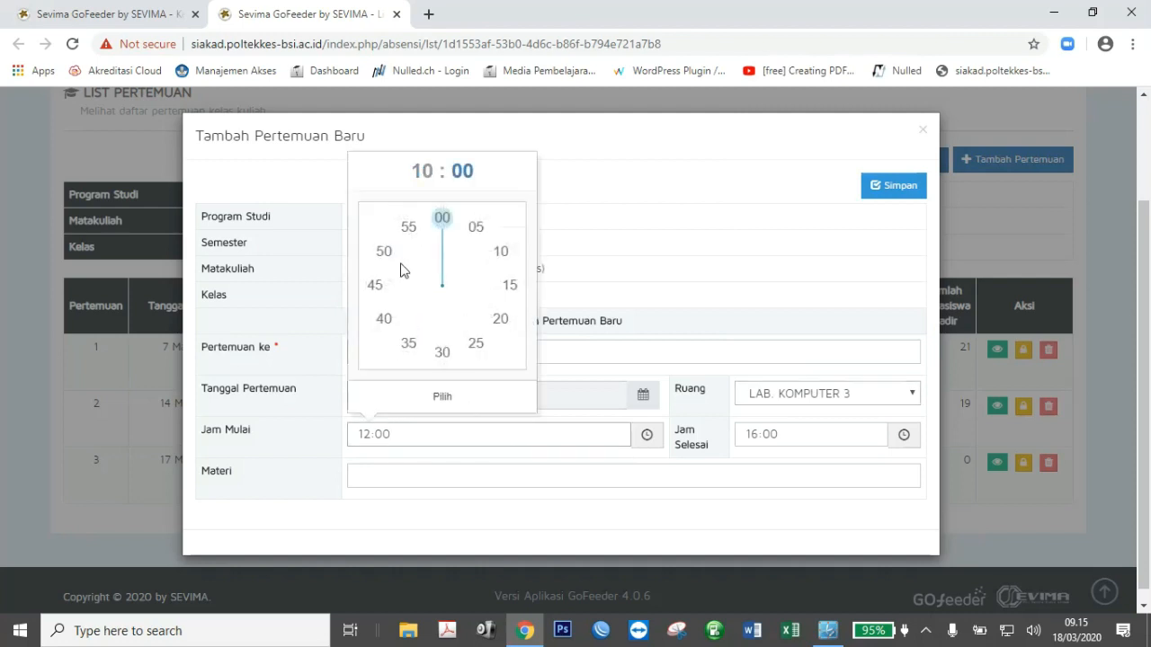
left_click(441, 394)
left_click(767, 434)
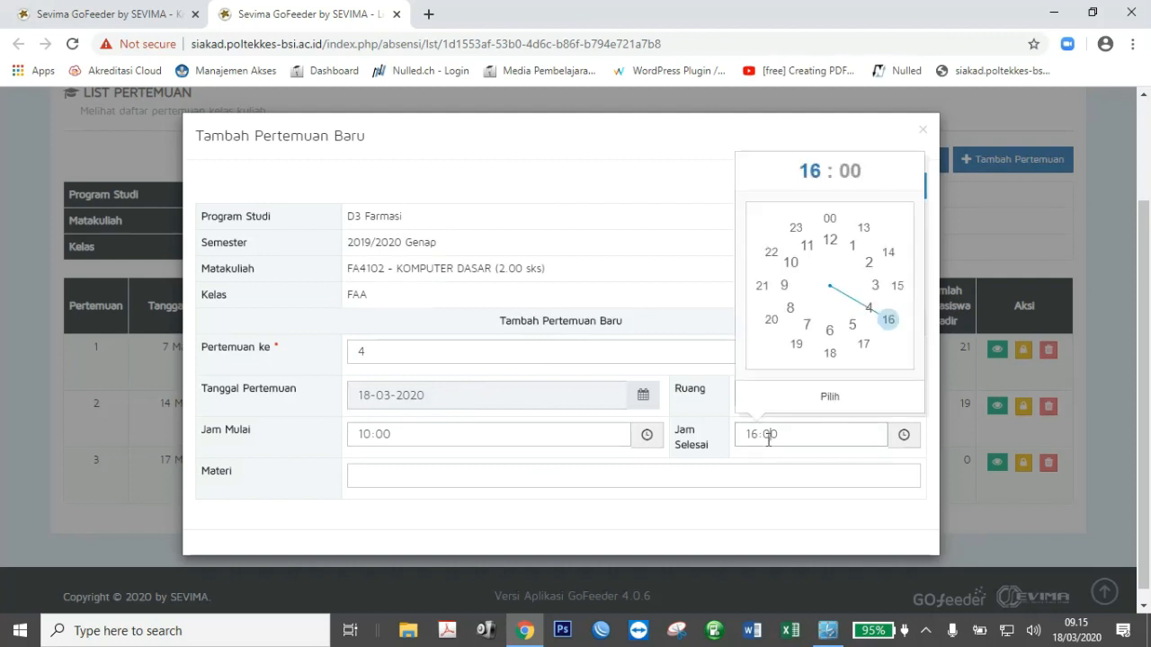
left_click(862, 232)
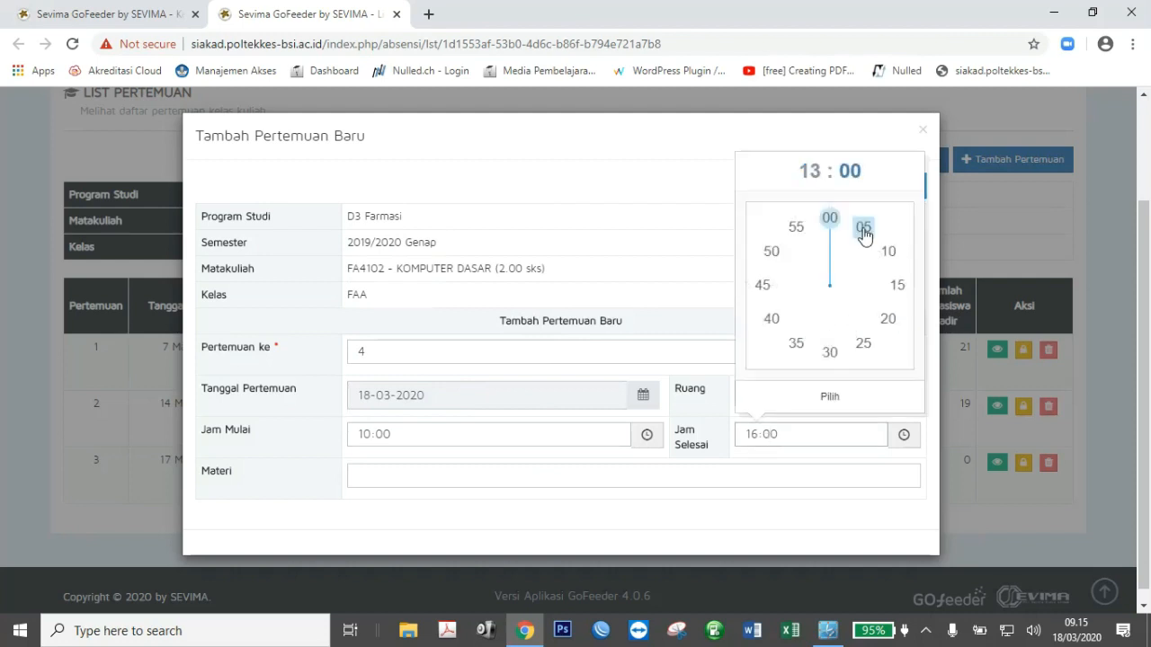
left_click(771, 319)
left_click(854, 400)
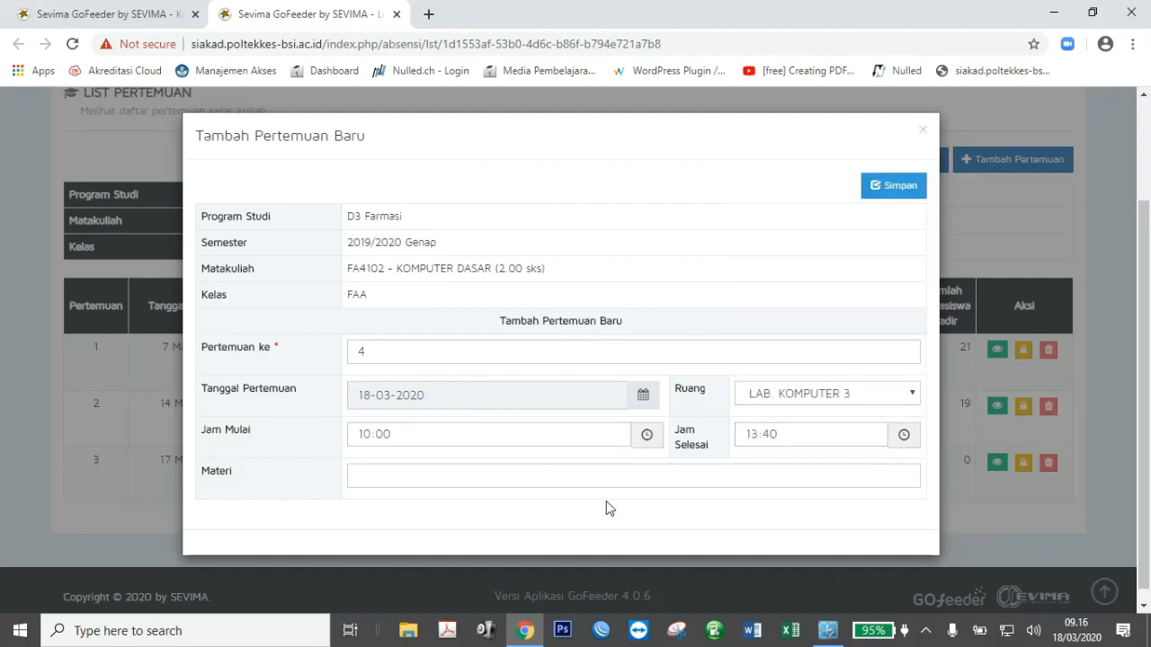
Enter the topic 'Pelatihan Pembelajaran Daring' and save the meeting.
left_click(610, 479)
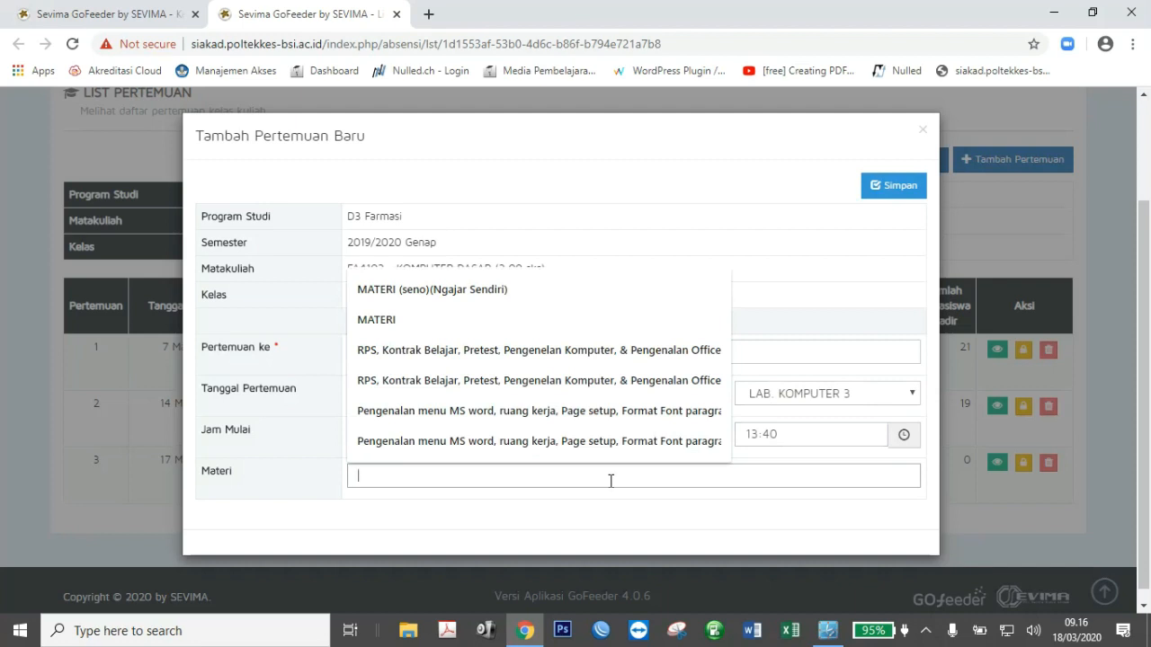
type("Pelati")
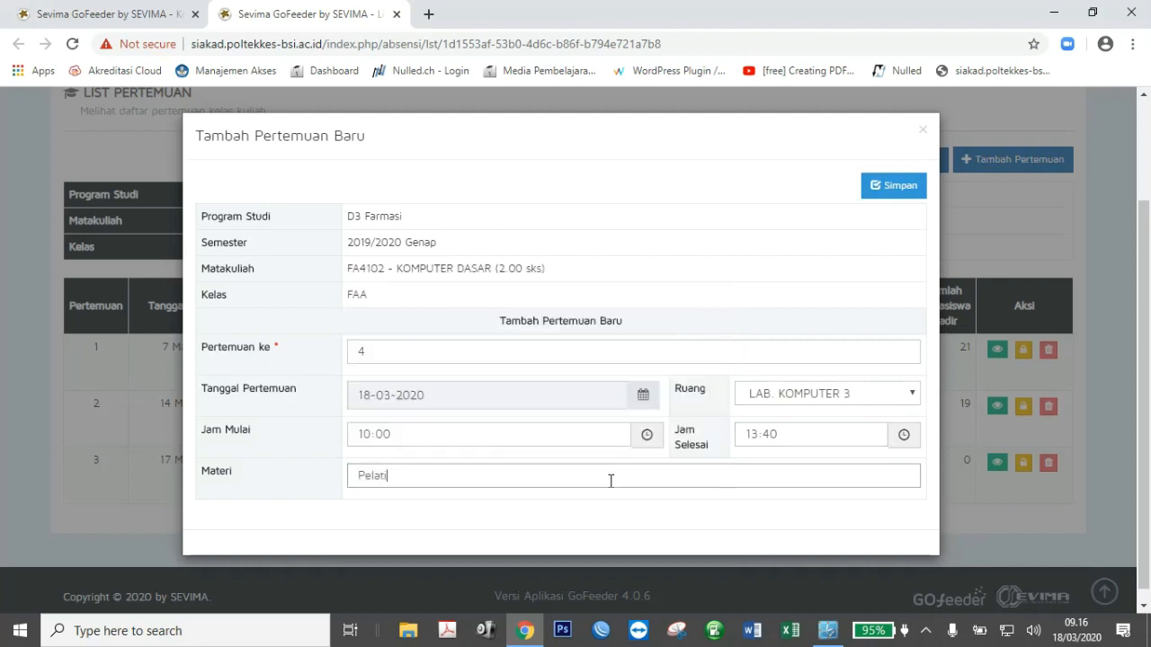
type("han Pembelajaran Dar")
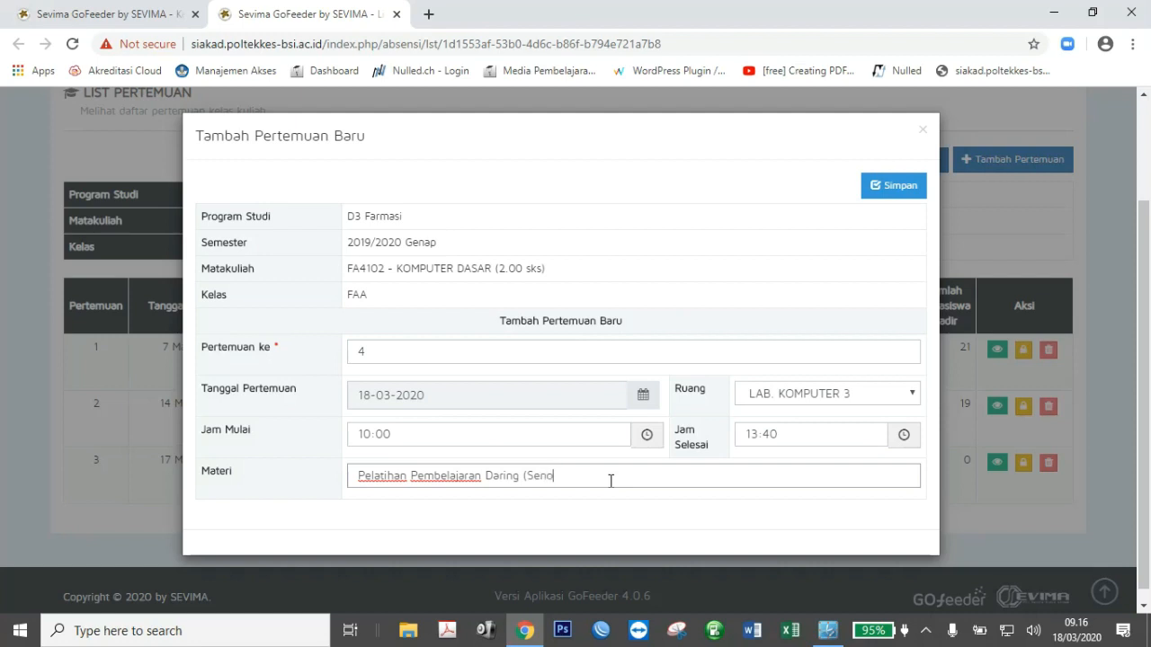
type("ing (Seno")
left_click_drag(600, 476, 520, 479)
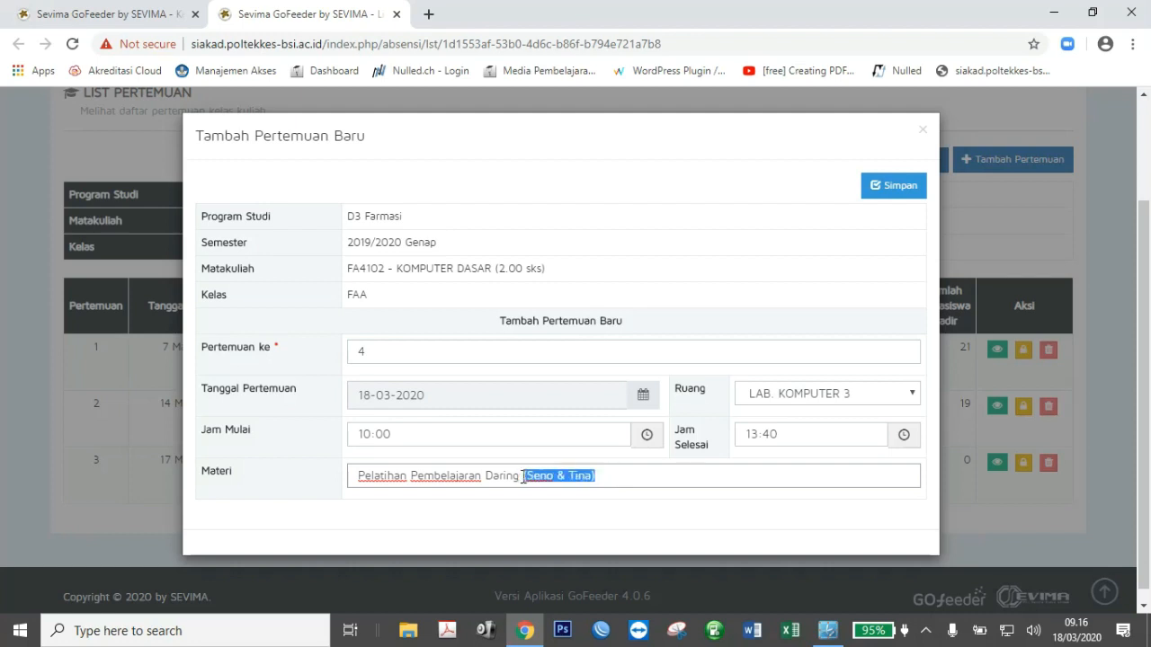
left_click(899, 196)
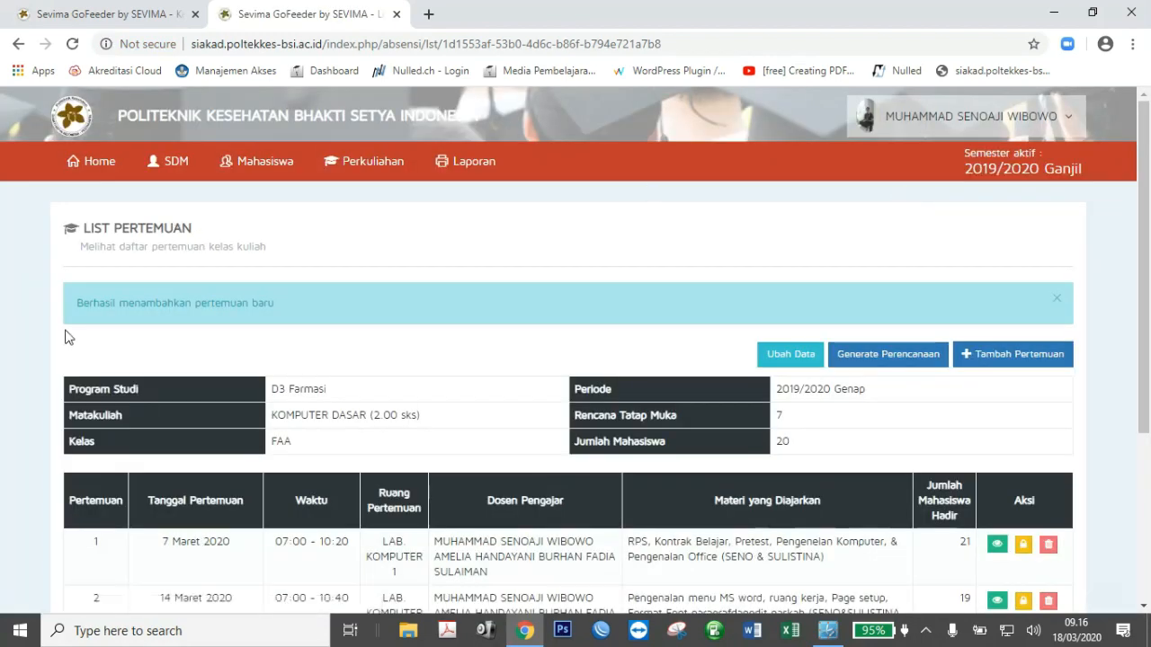
Confirm the success alert and check that meeting 4 (18 Maret 2020, 10:00–13:40) is listed.
left_click_drag(78, 305, 275, 301)
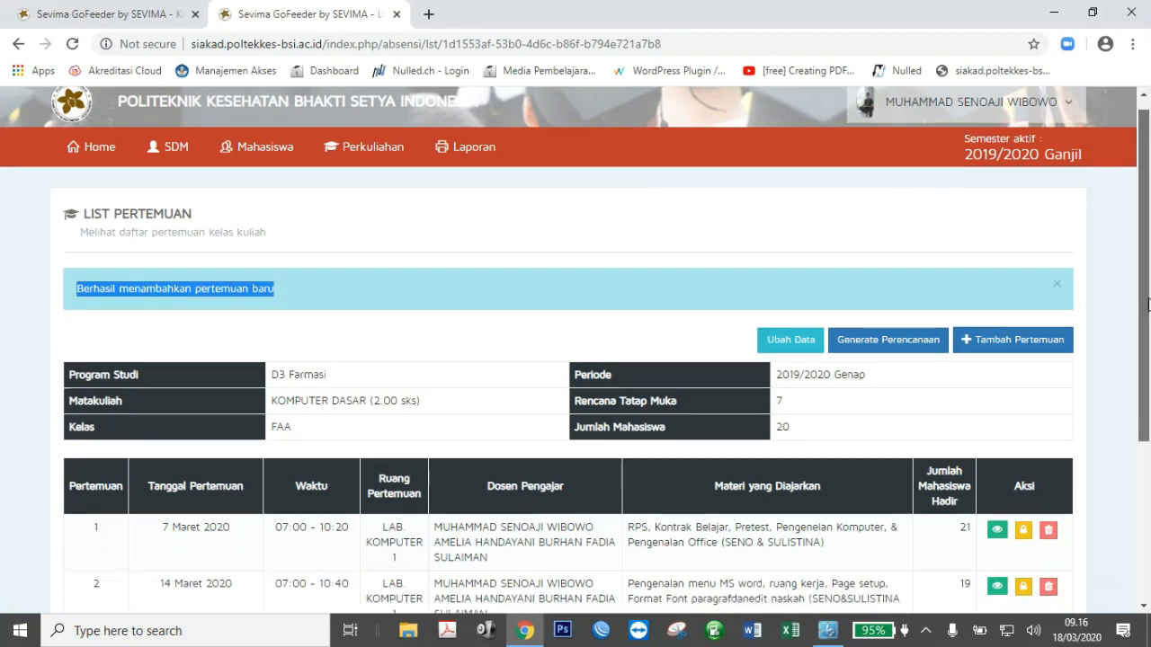
left_click_drag(1148, 307, 1148, 474)
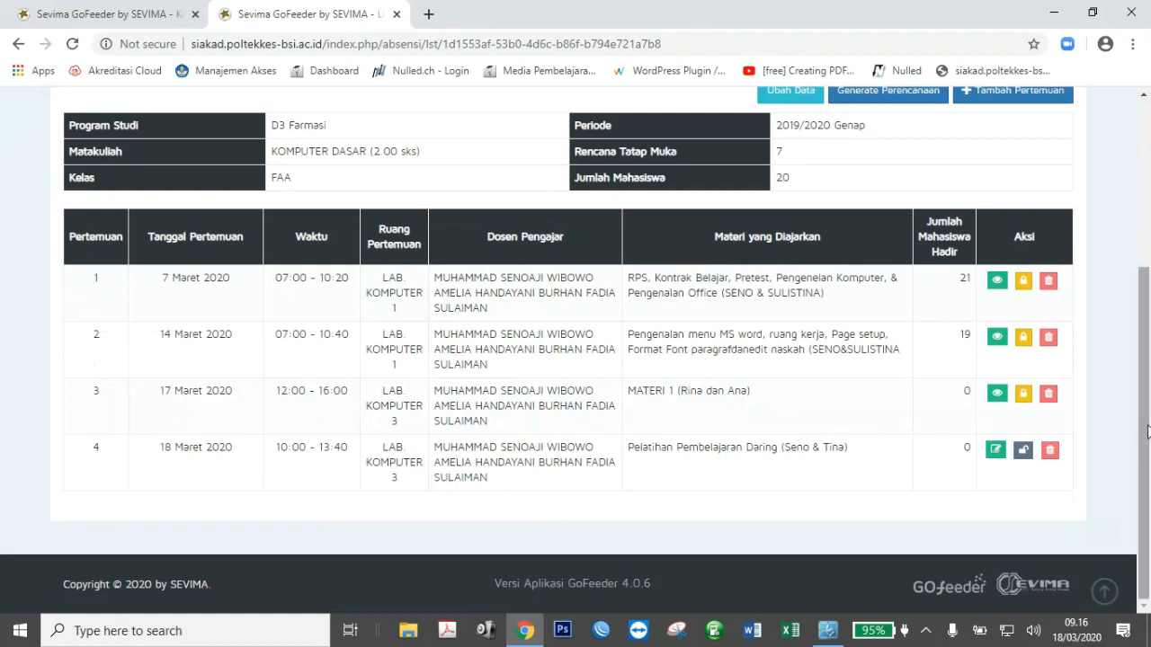
left_click_drag(1147, 412, 1148, 247)
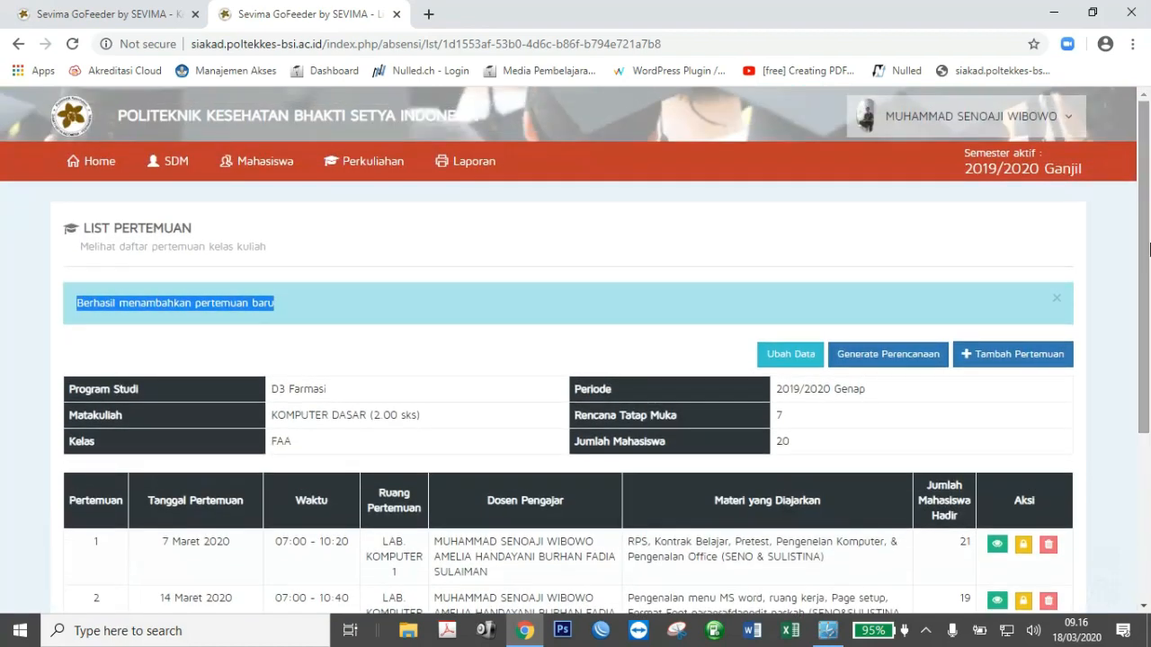
Load the EdLink website in a new browser tab.
left_click(429, 14)
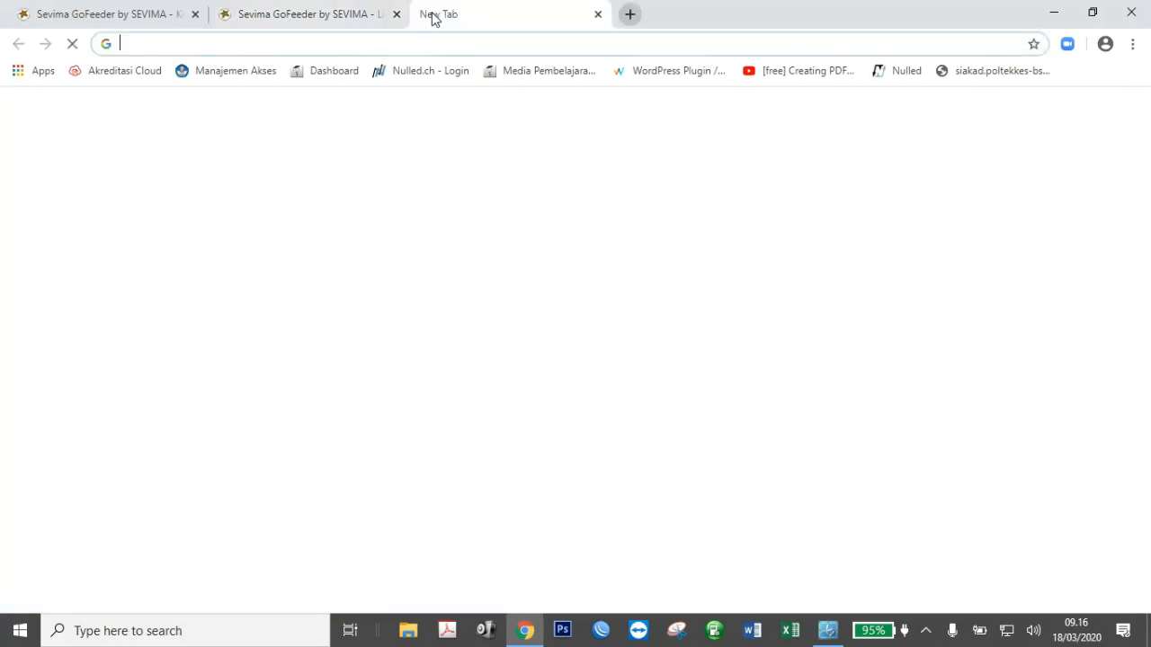
type("edlink.id")
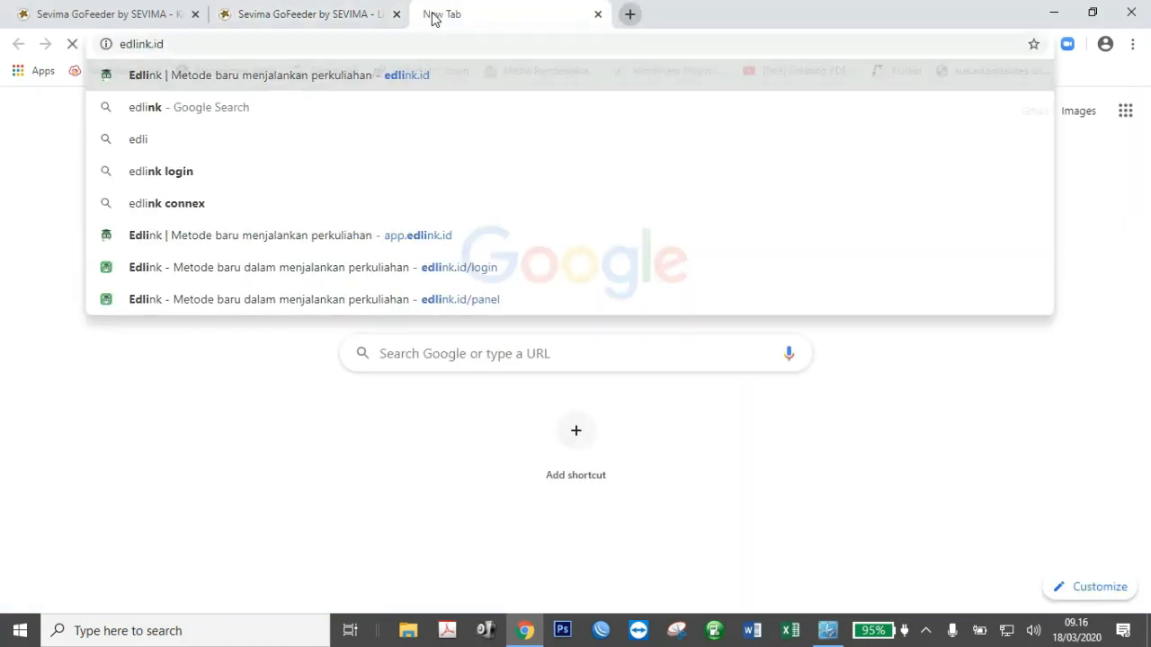
key("Return")
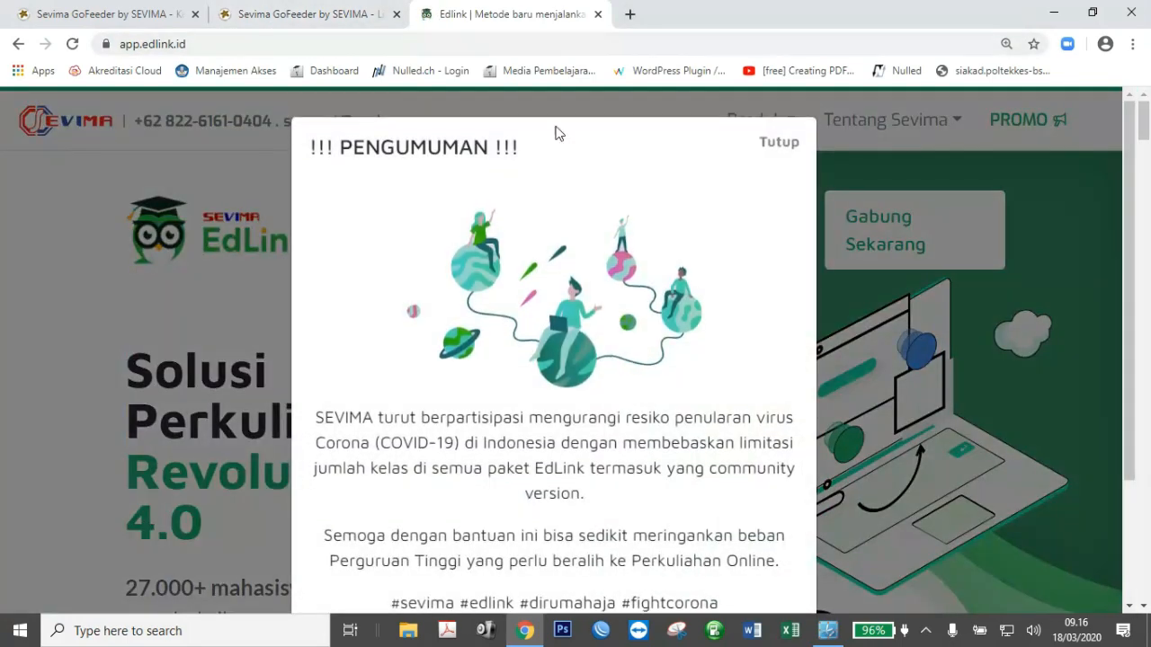
Close the announcement, zoom the page back to 100%, and go to Masuk Edlink.
left_click(774, 144)
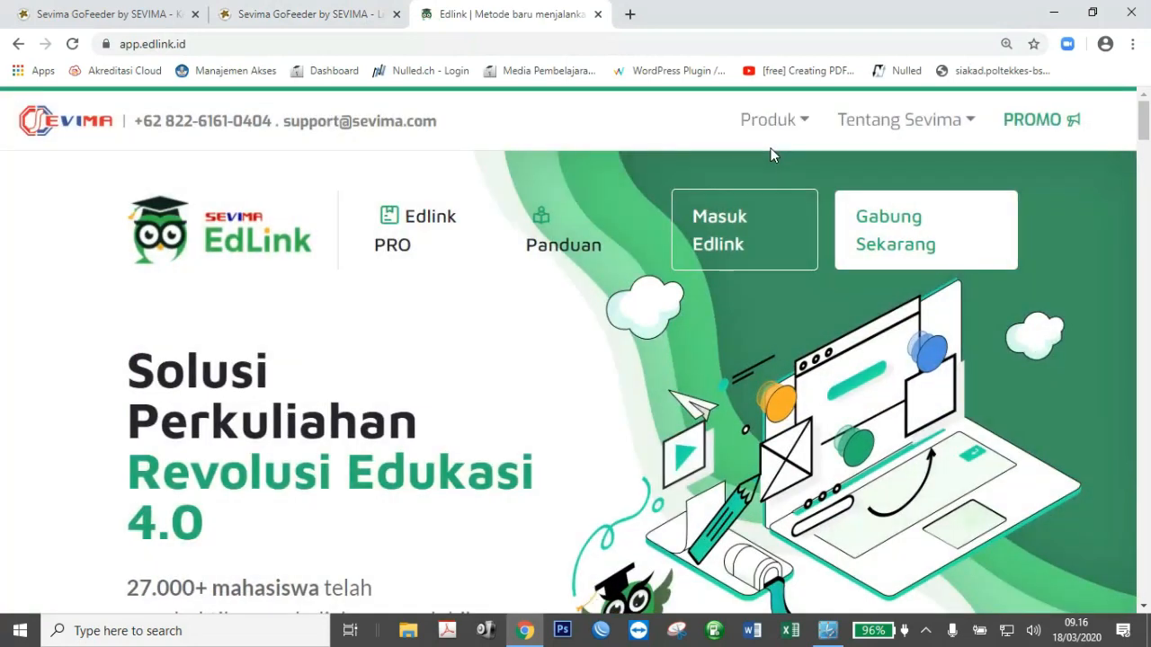
left_click(1134, 44)
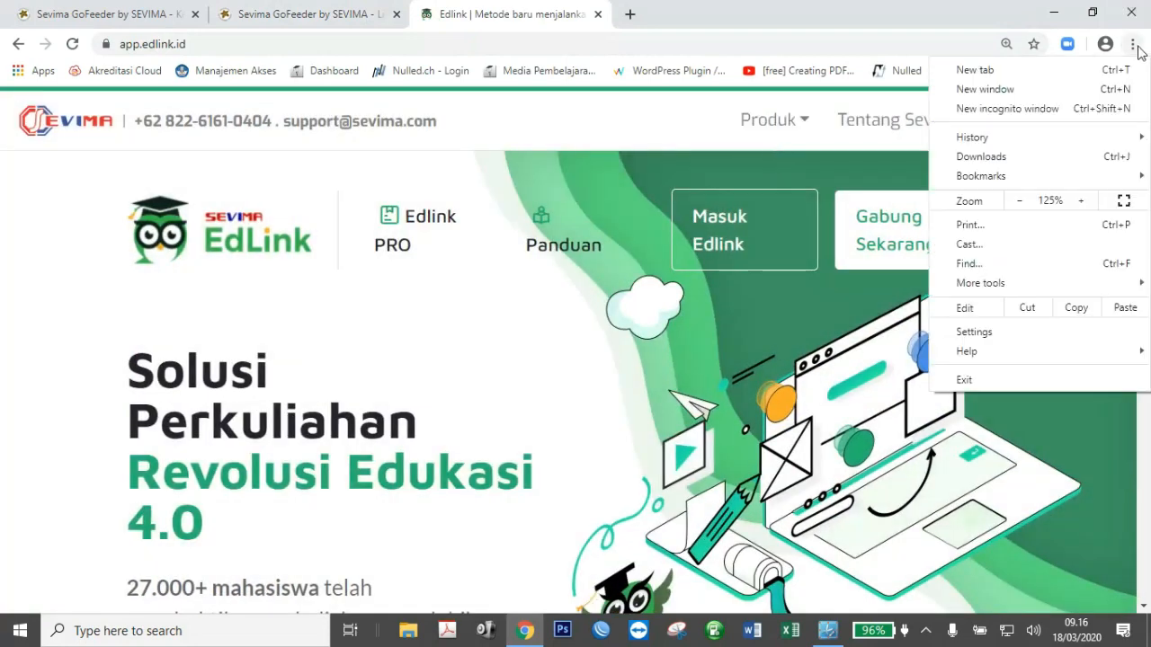
left_click(1021, 200)
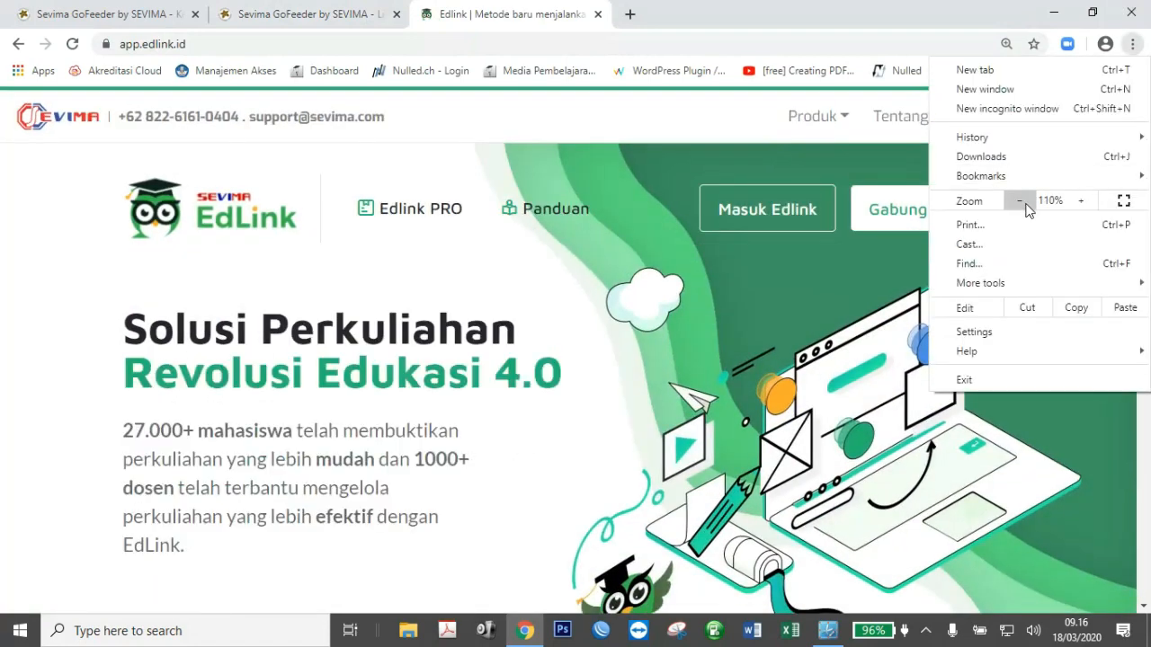
left_click(1020, 200)
left_click(639, 214)
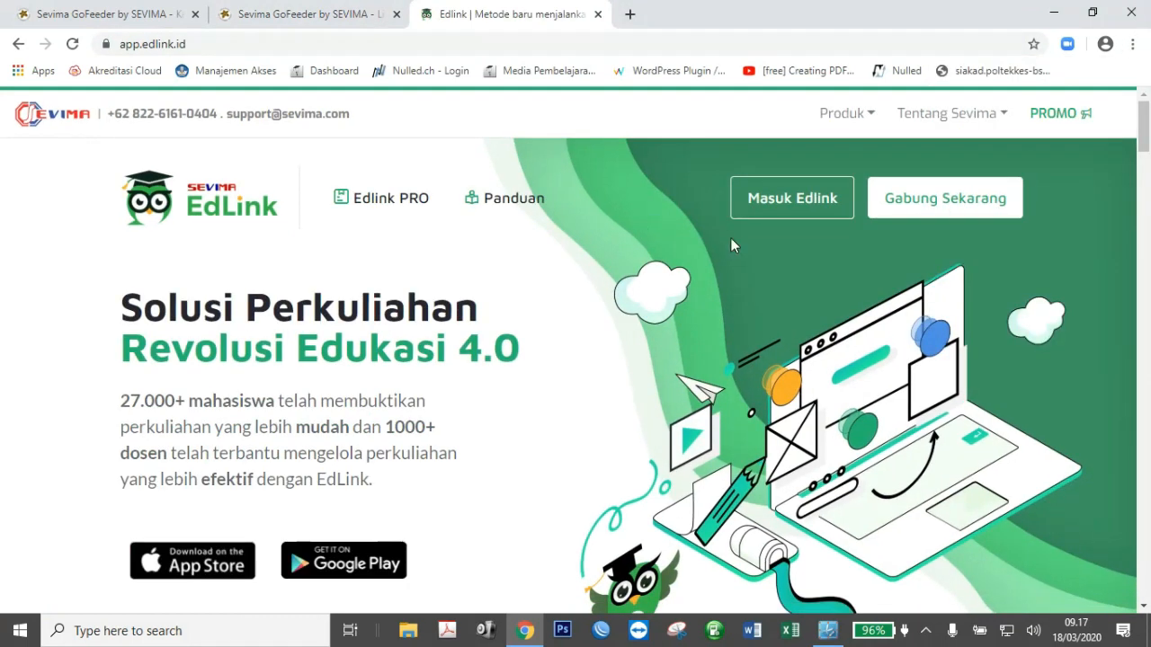
left_click(798, 208)
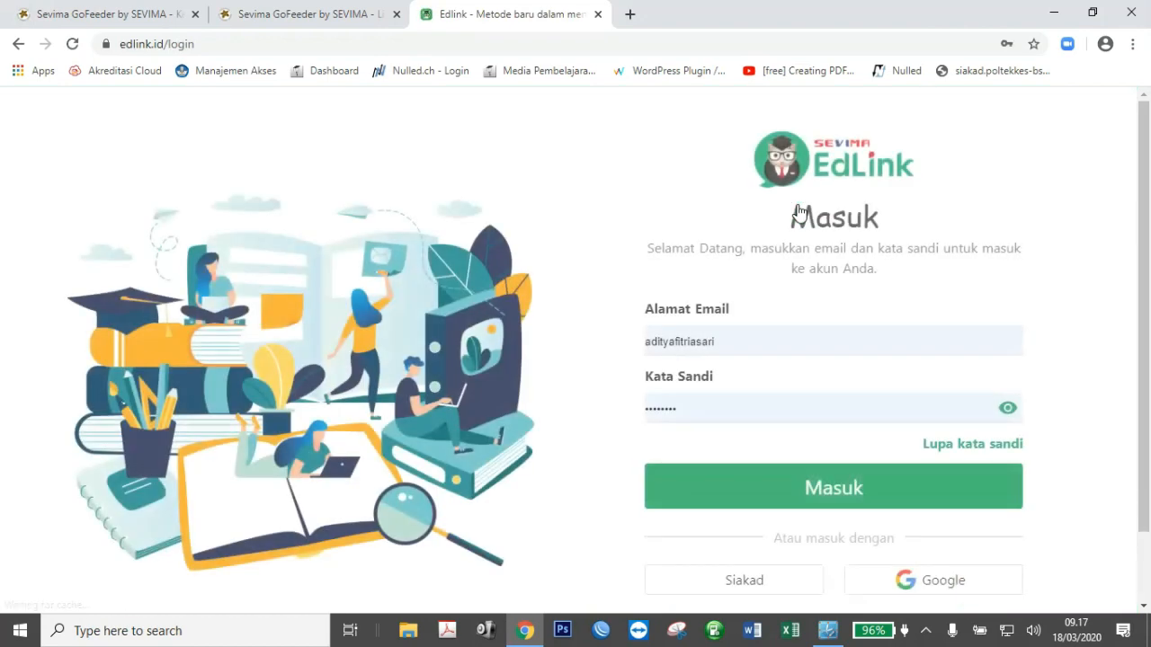
Switch to campus sign-in and choose Politeknik Kesehatan Bhakti Setya Indonesia as institution.
scroll(1139, 299, "down", 1)
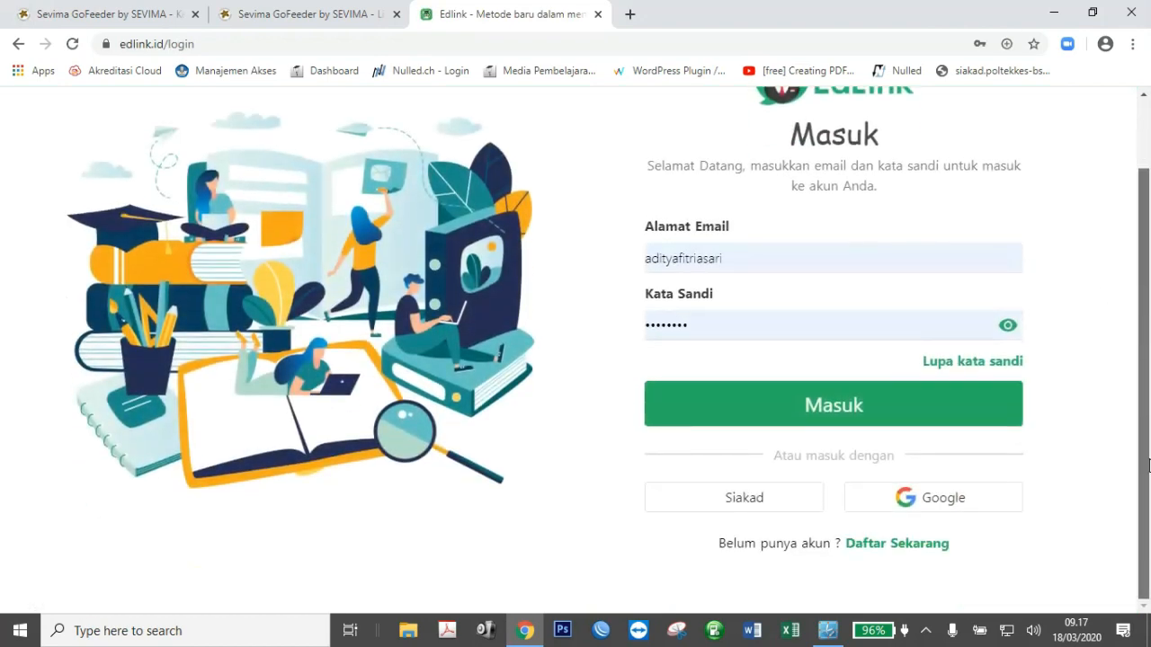
left_click(751, 507)
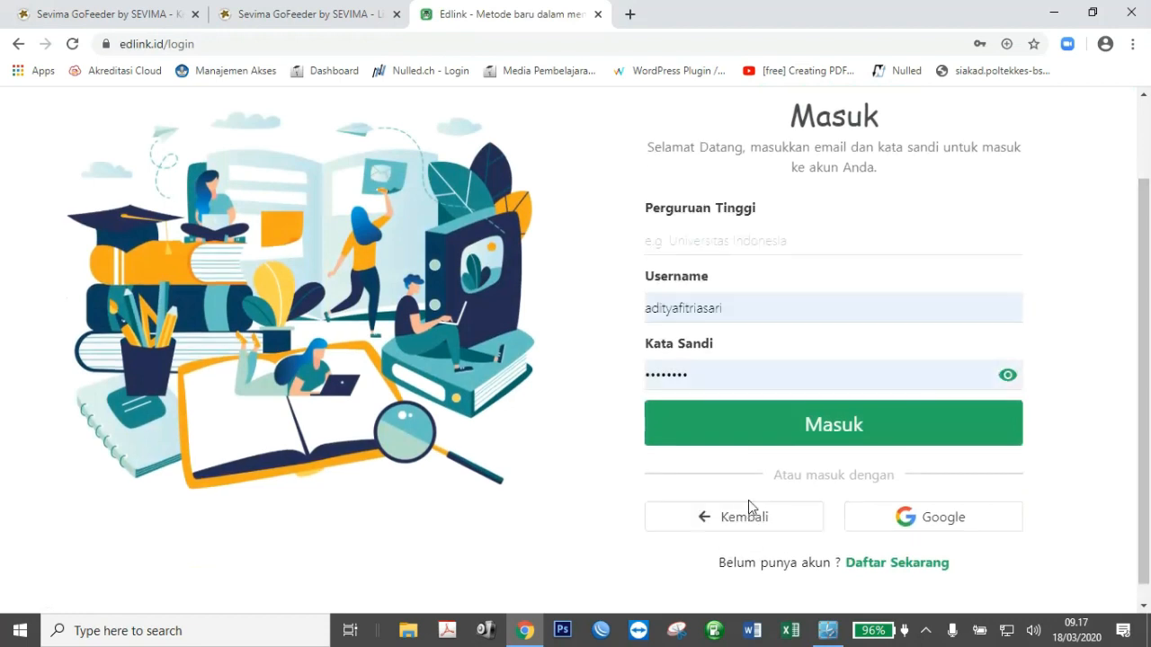
left_click(712, 243)
type("bhakti setya")
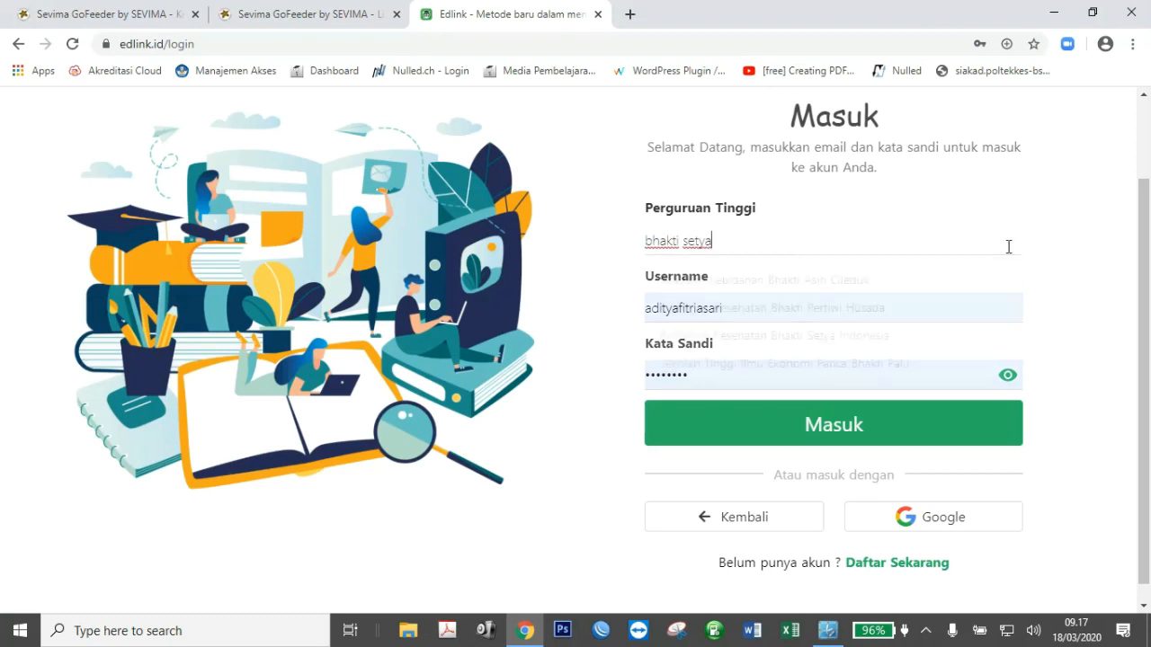
left_click(851, 338)
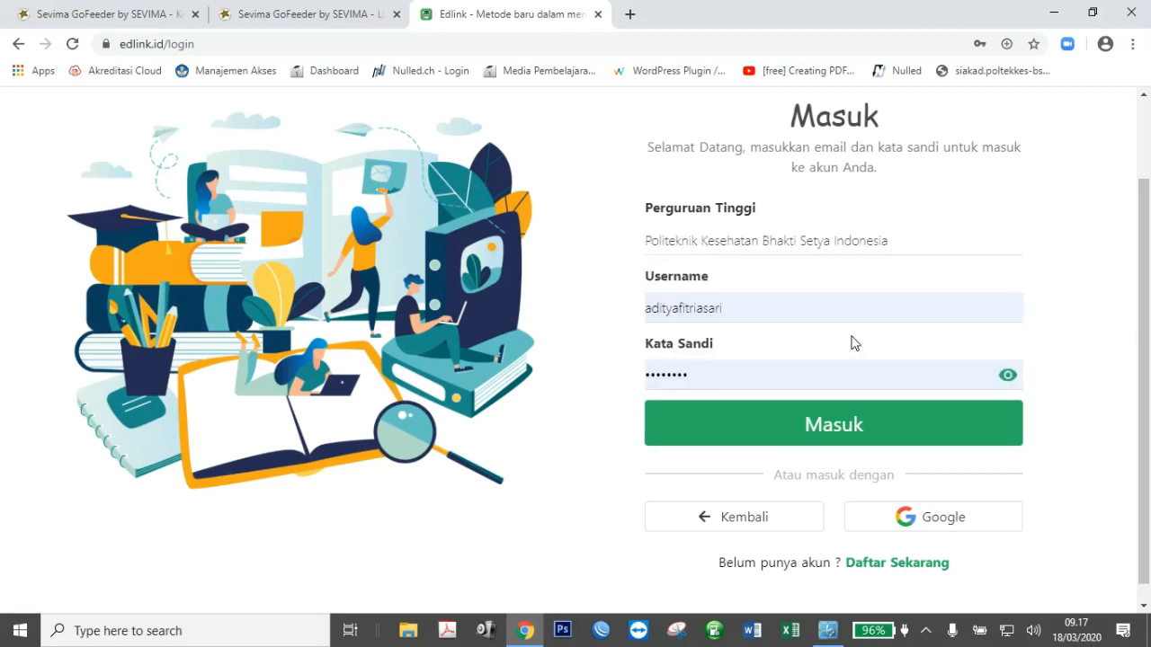
Fill in a saved account's credentials and sign in.
left_click(780, 309)
key("ctrl+a")
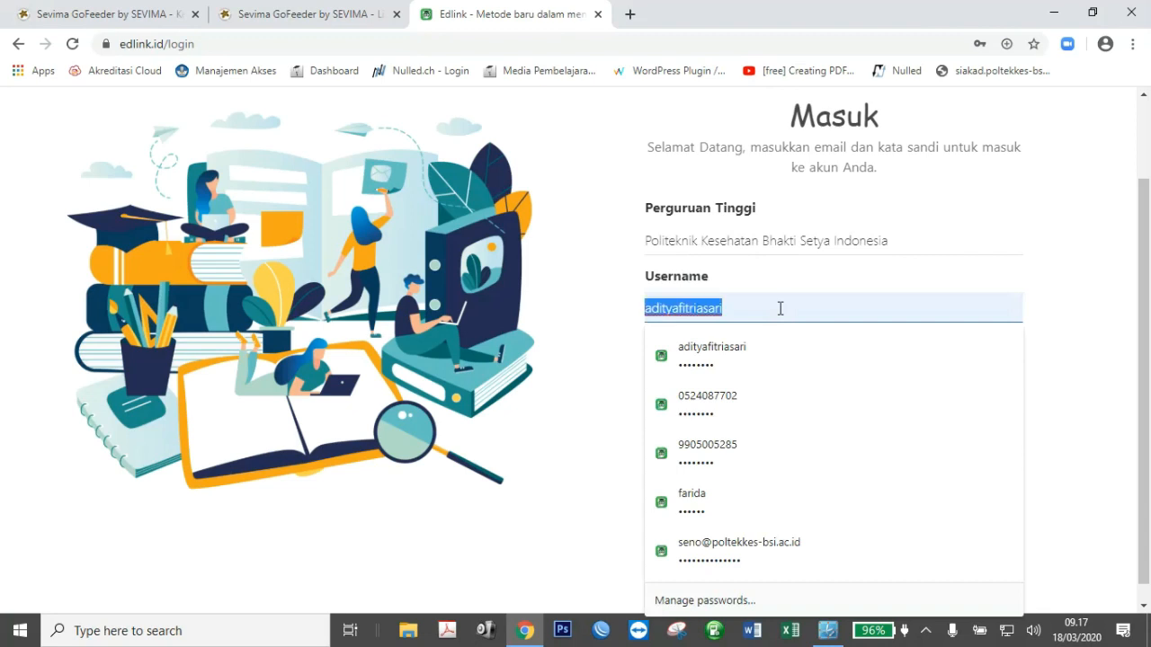
left_click(739, 450)
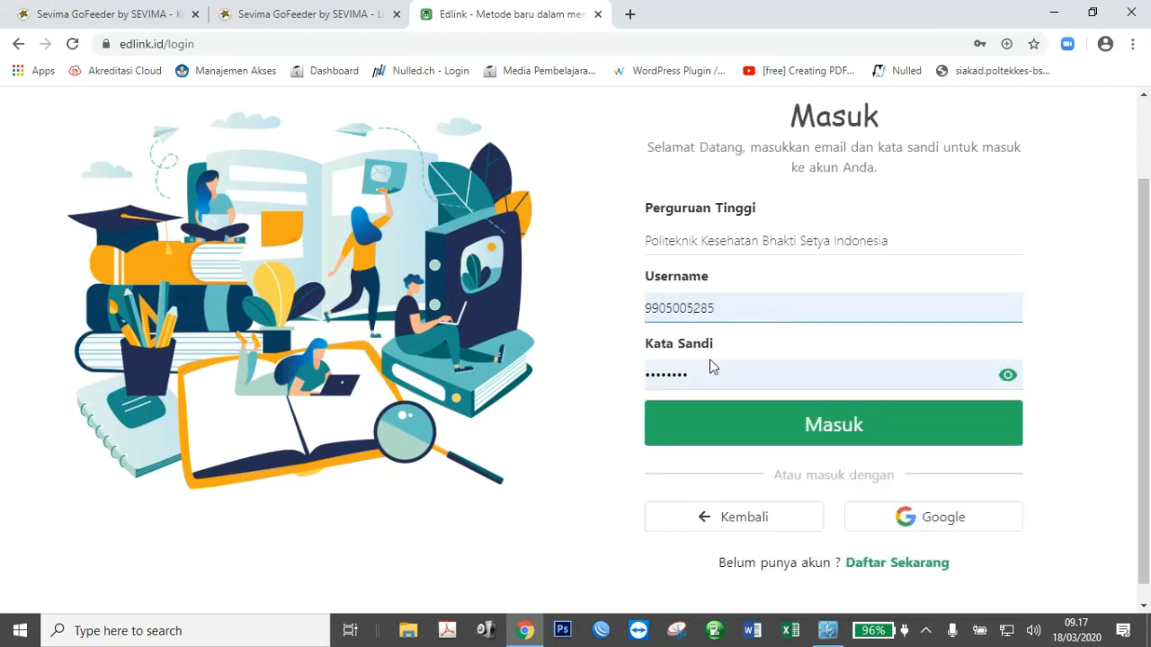
left_click(722, 431)
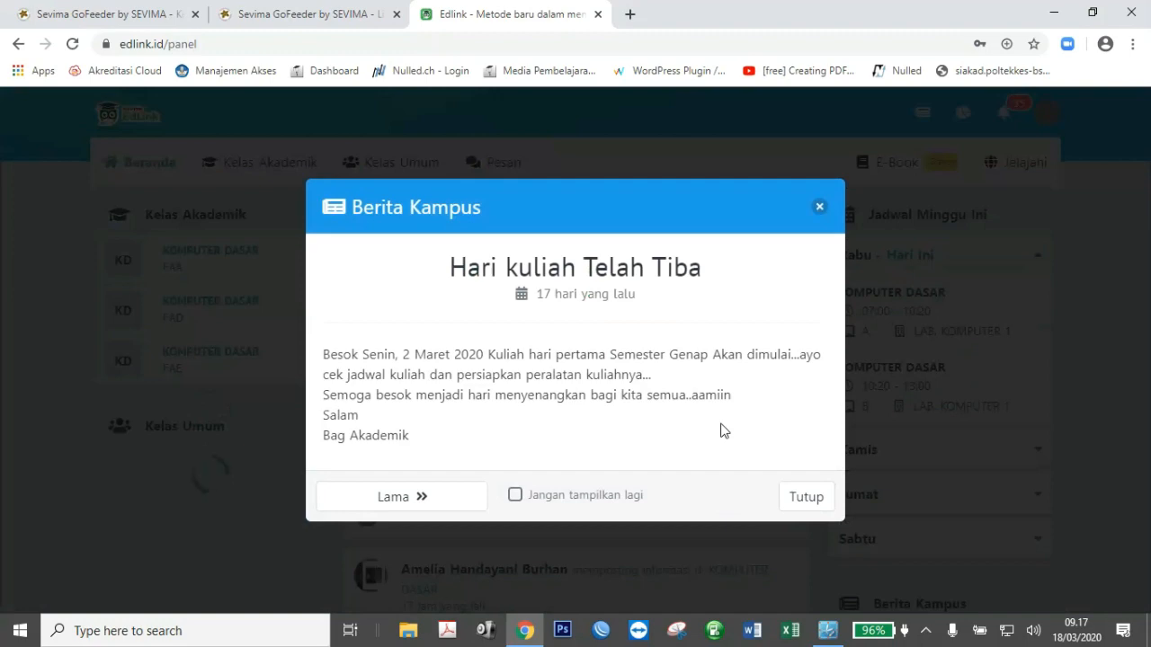
Close the news notice and start Sinkron Kelas Akademik for period 2019/2020 Genap.
left_click(820, 209)
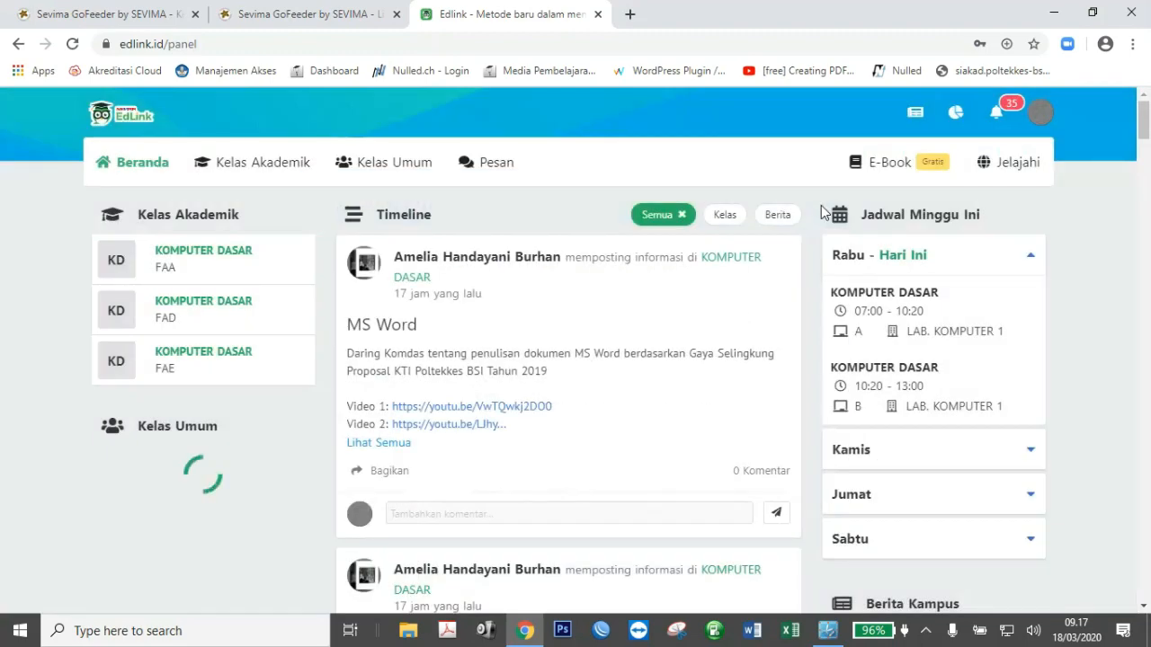
left_click(240, 171)
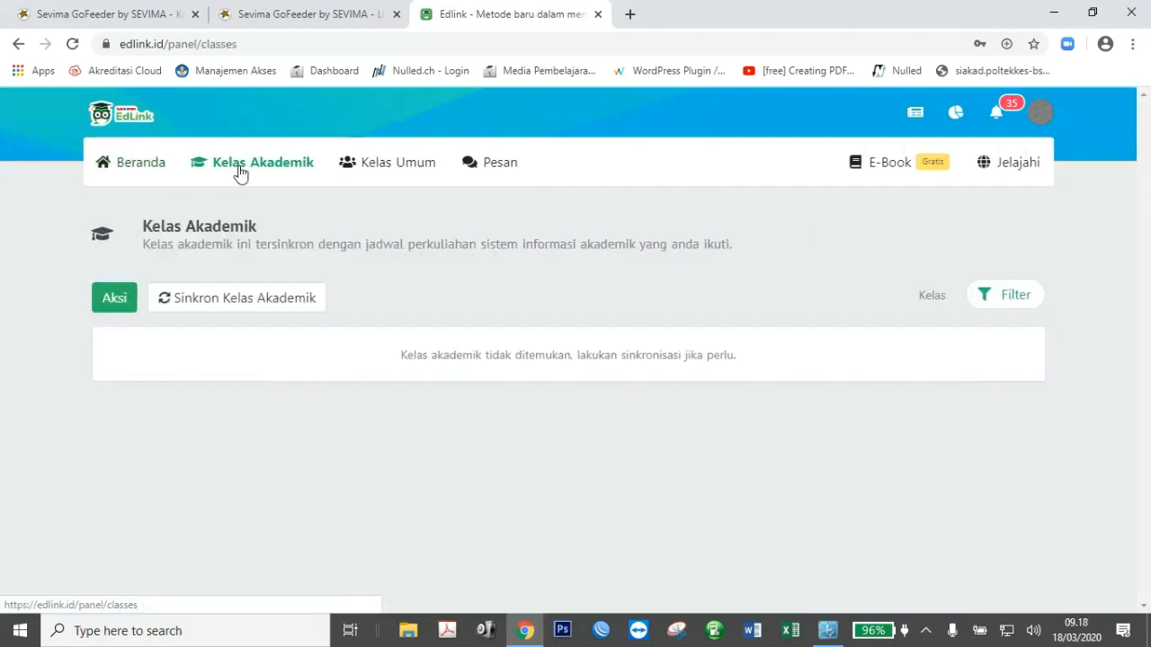
left_click(257, 304)
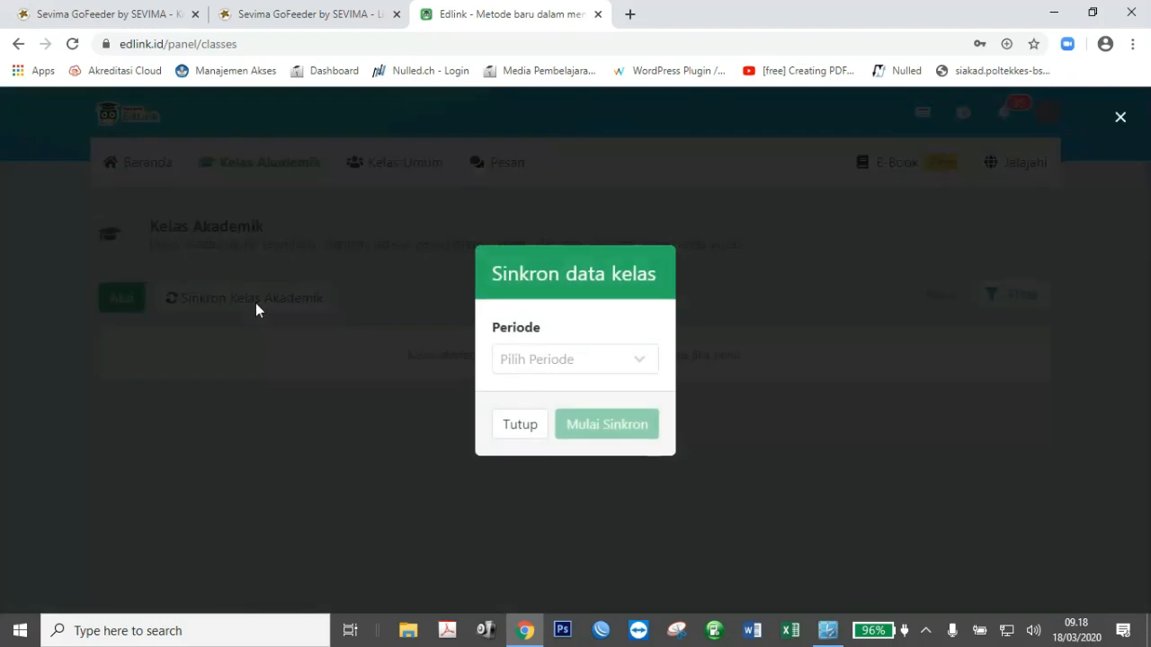
left_click(623, 360)
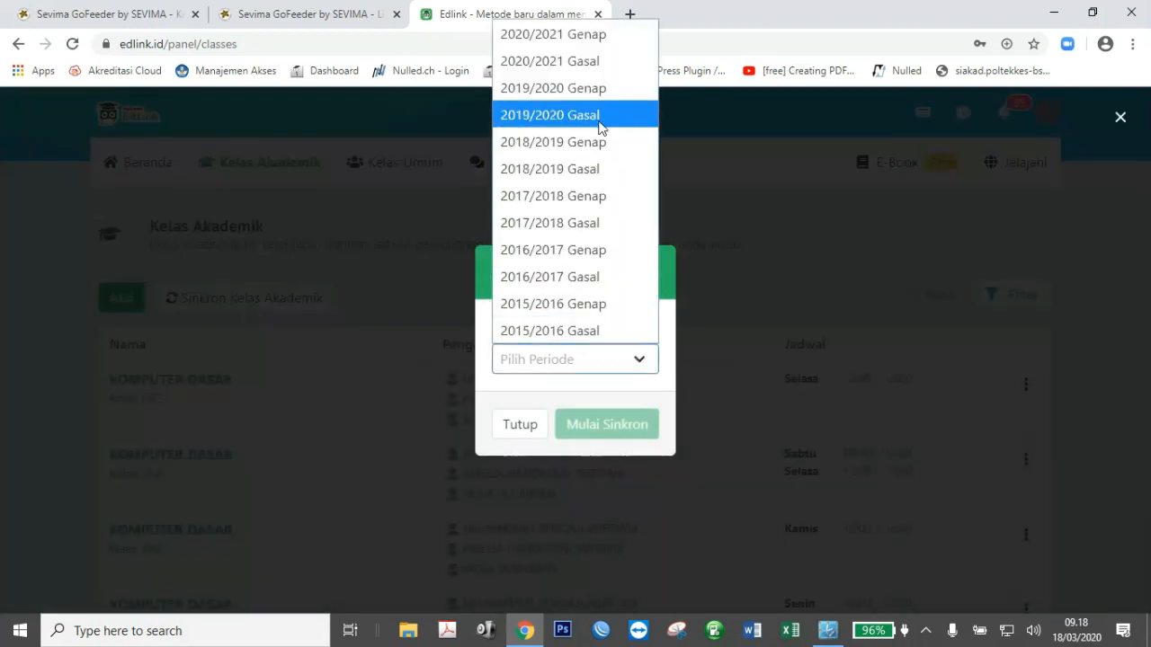
left_click(593, 88)
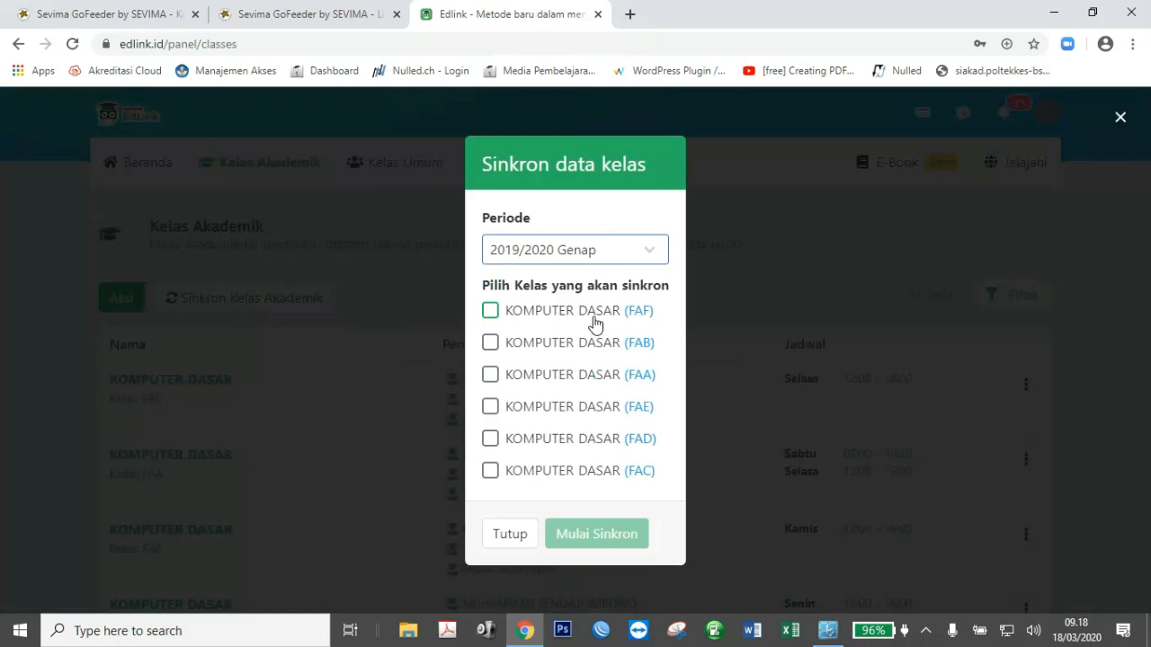
Tick classes FAF, FAB, FAA, FAE, FAD and FAC and start the sync.
left_click(490, 312)
left_click(490, 344)
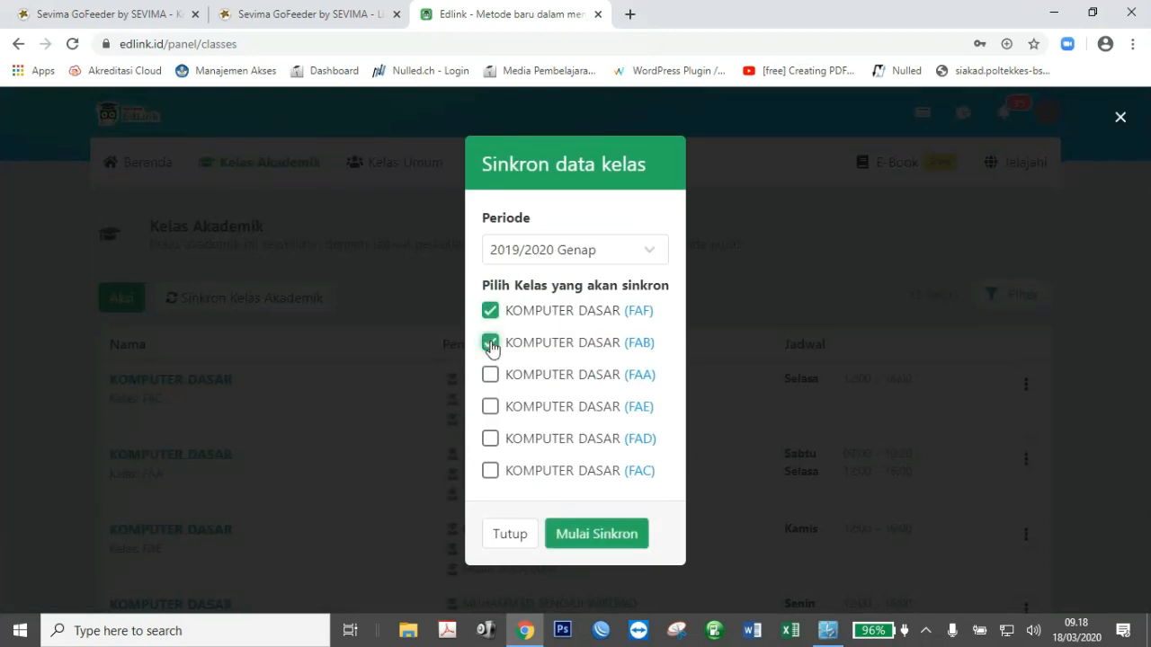
left_click(490, 376)
left_click(490, 408)
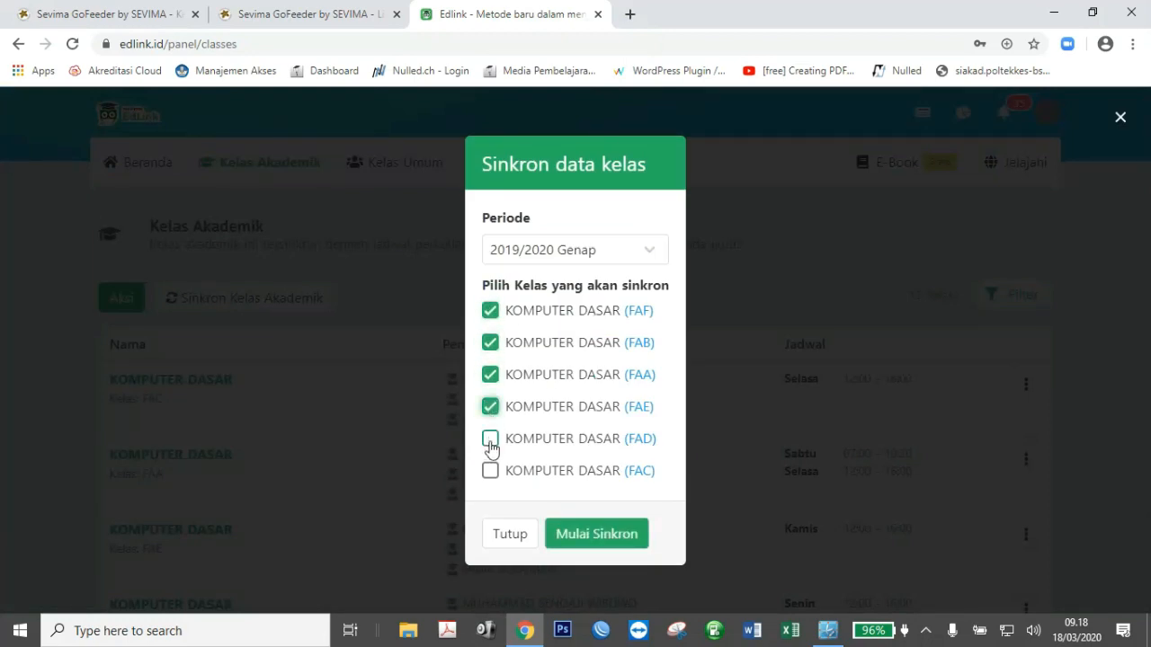
left_click(490, 440)
left_click(490, 471)
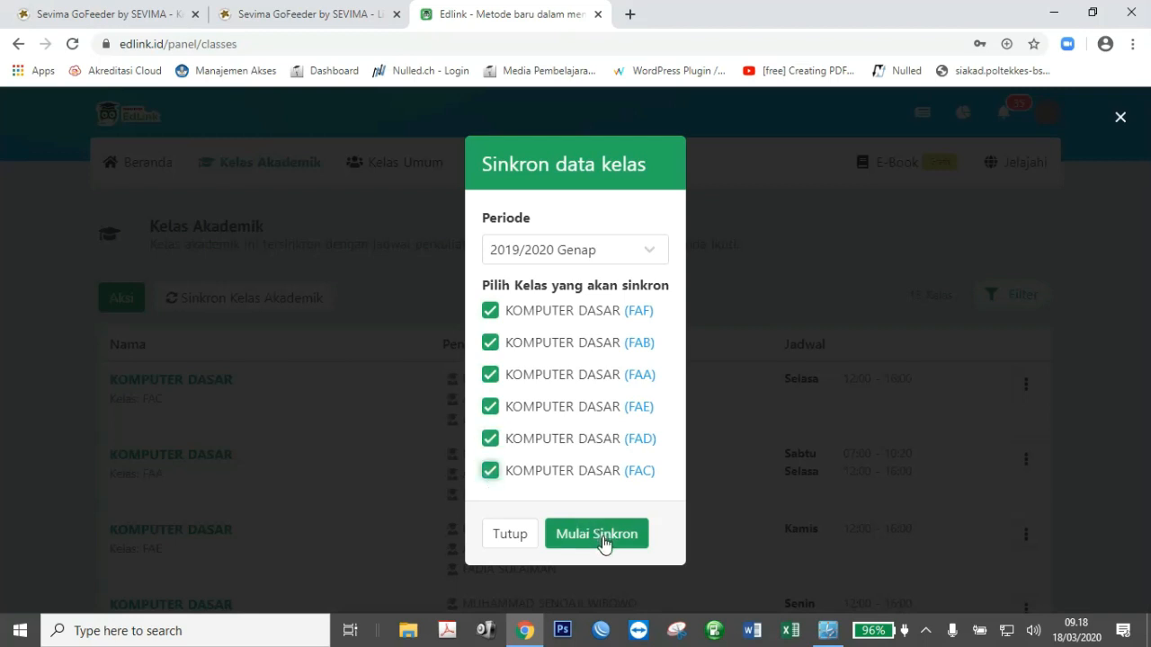
left_click(600, 534)
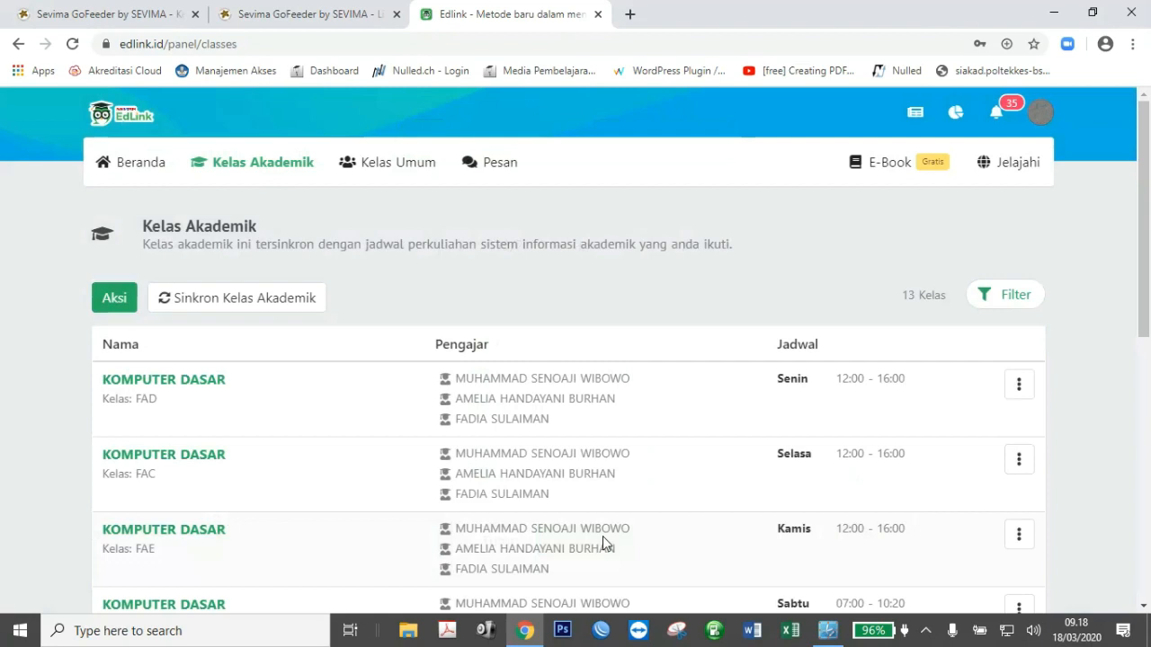
Open the KOMPUTER DASAR (Kelas: FAA) class and view its Diskusi timeline.
scroll(1148, 395, "down", 2)
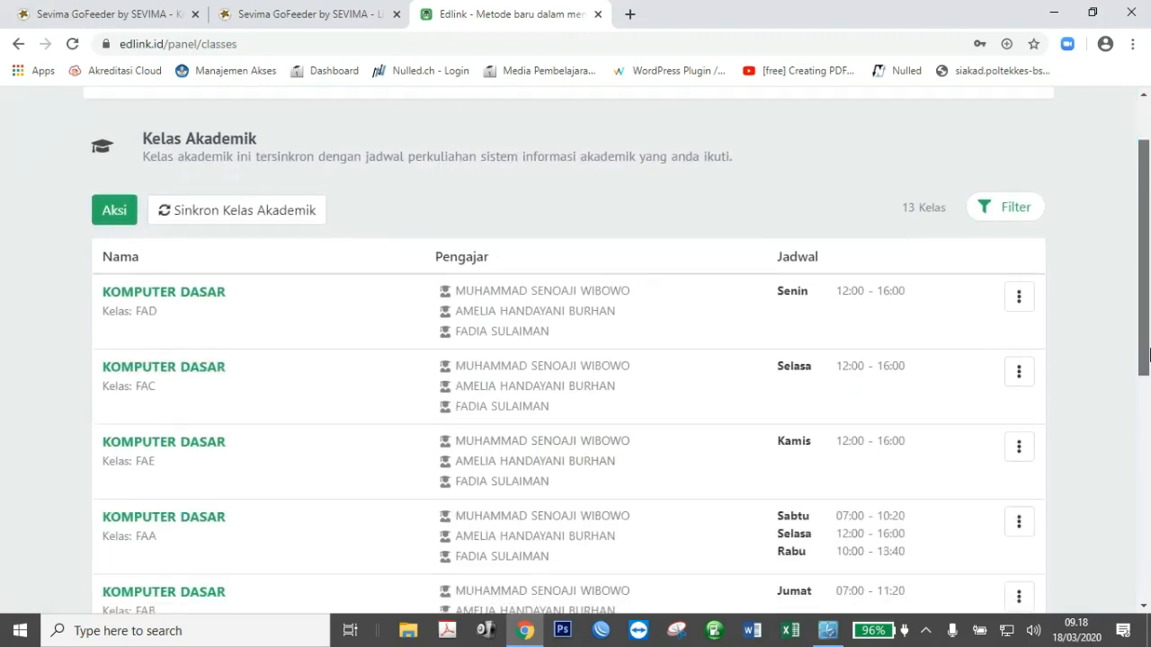
left_click_drag(1149, 409, 1149, 429)
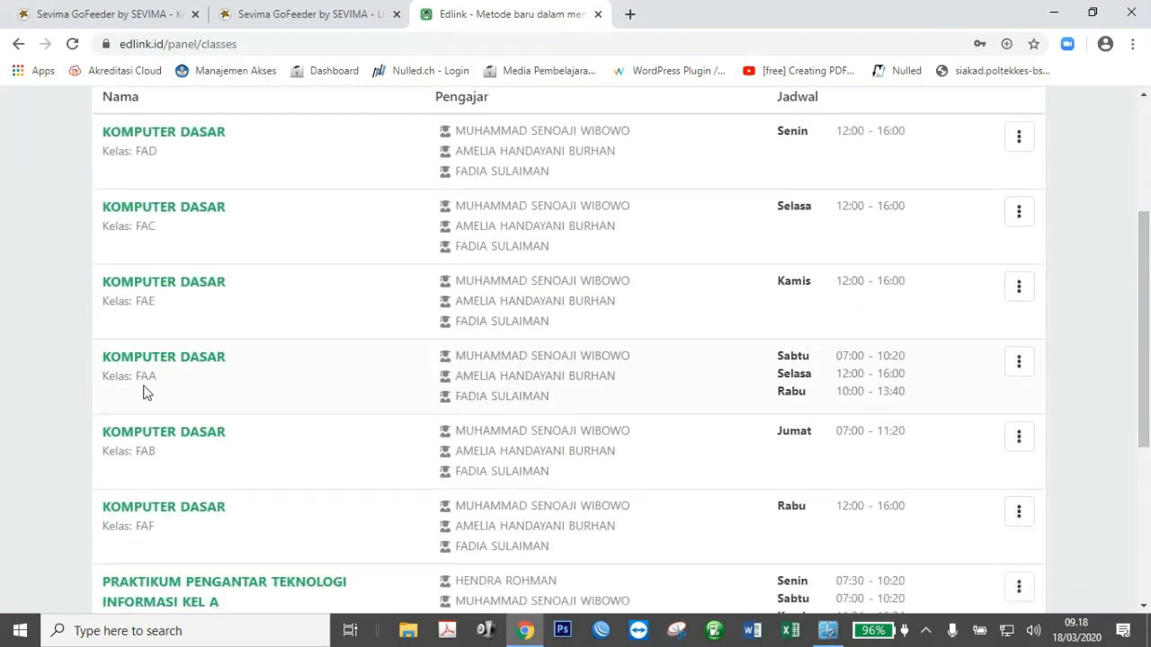
left_click_drag(162, 378, 139, 387)
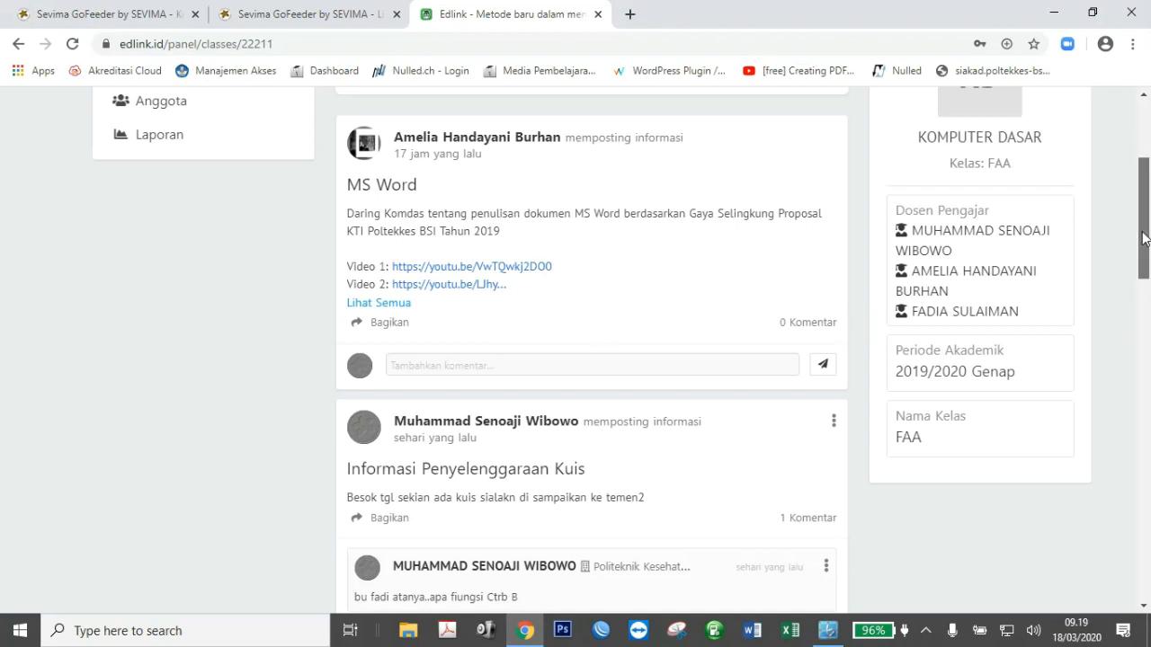
left_click_drag(1142, 239, 1141, 223)
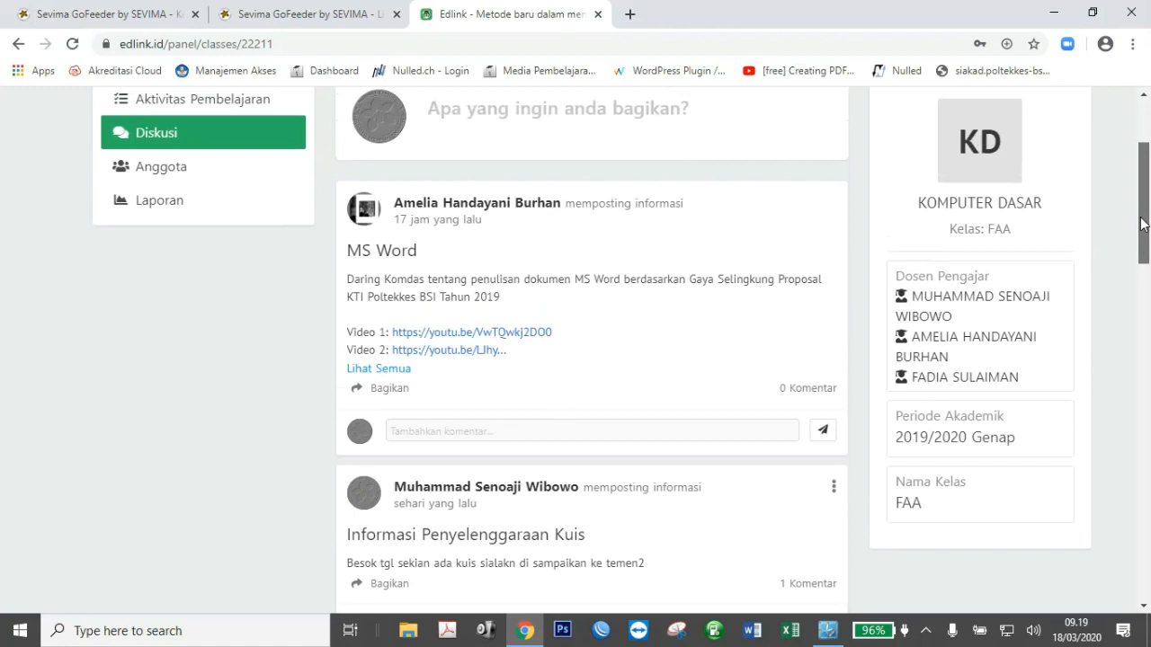
left_click_drag(1142, 223, 1146, 185)
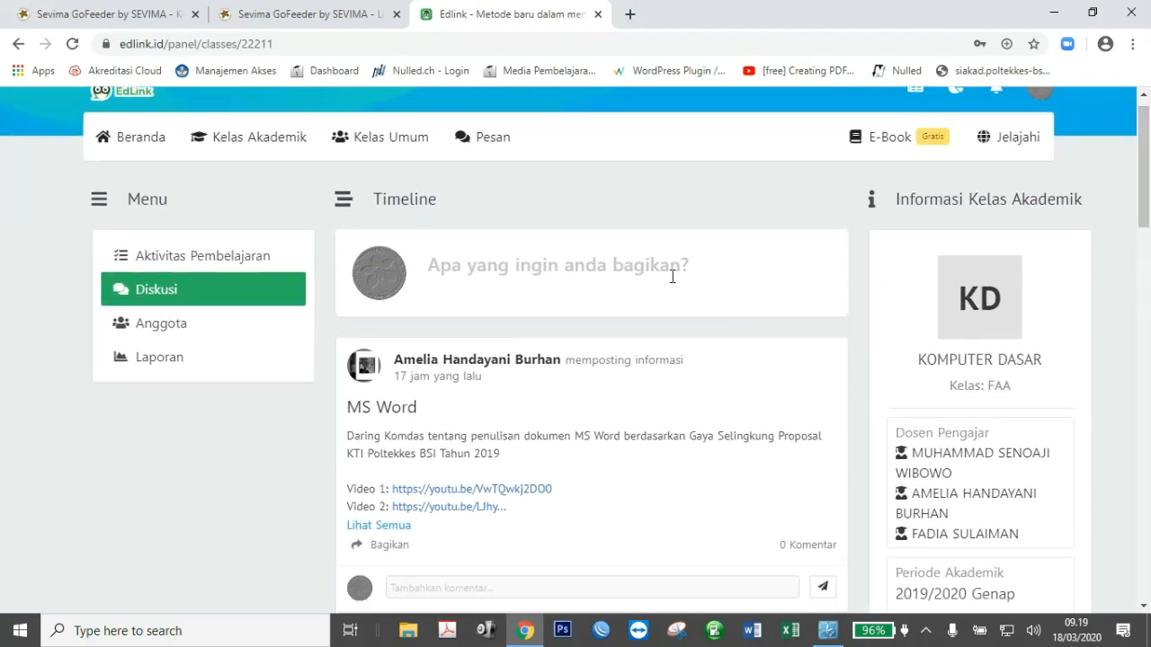
Start a new Materi post and assign it to Sesi 4, Pelatihan Pembelajaran Daring.
left_click(575, 272)
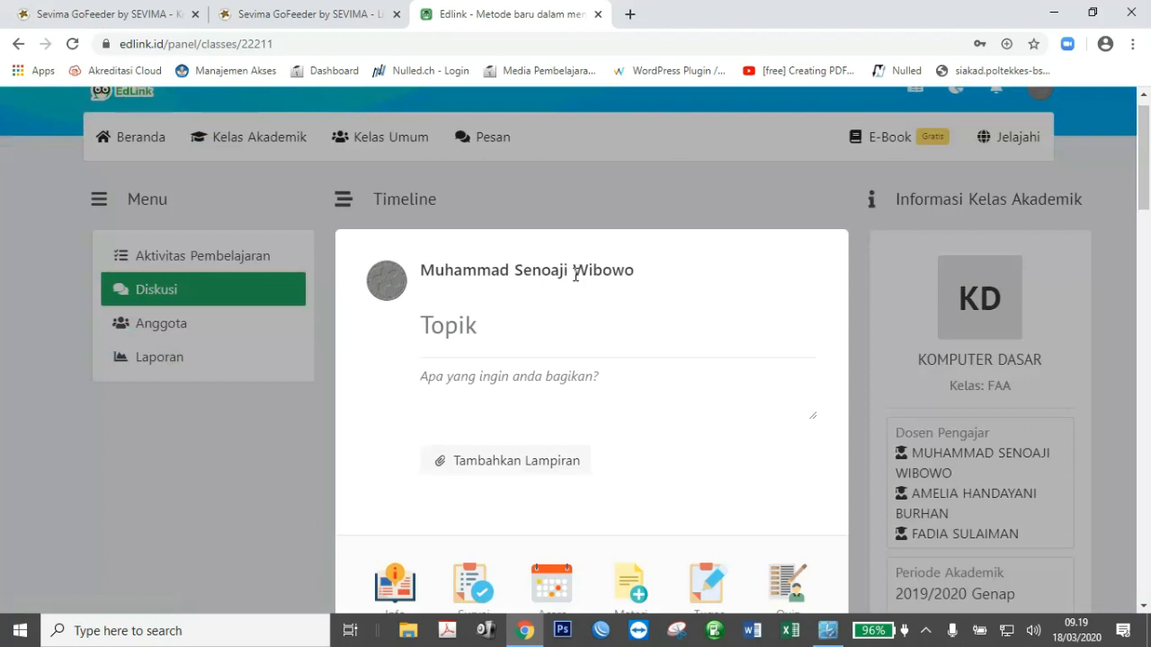
left_click_drag(1146, 198, 1145, 231)
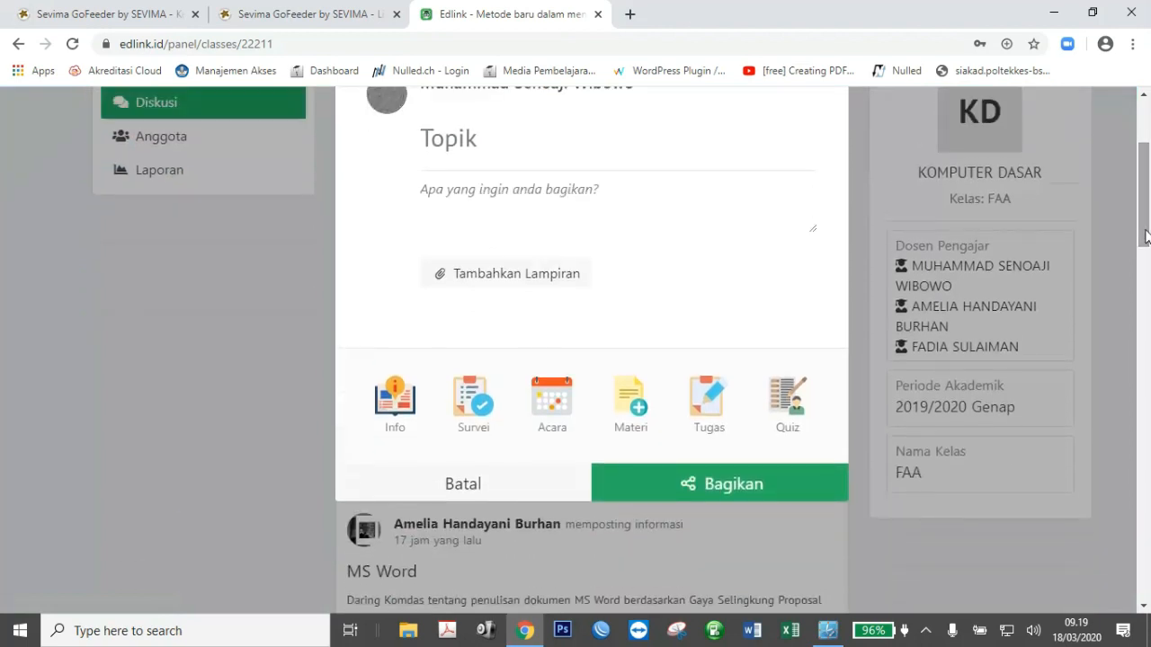
left_click(638, 414)
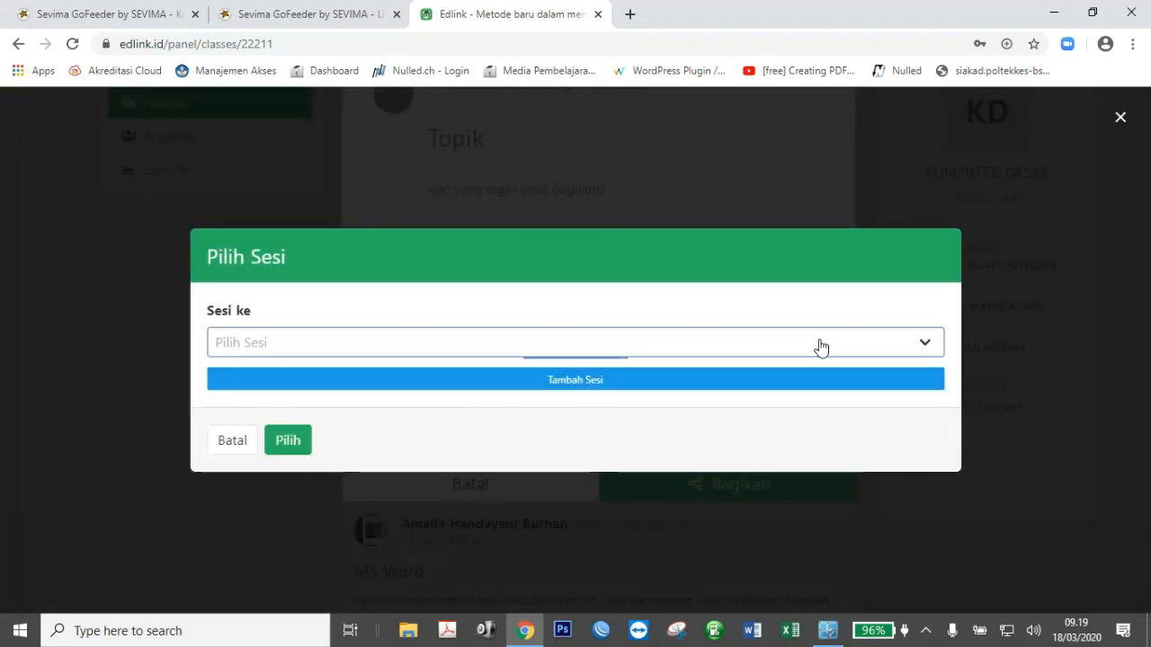
left_click(931, 351)
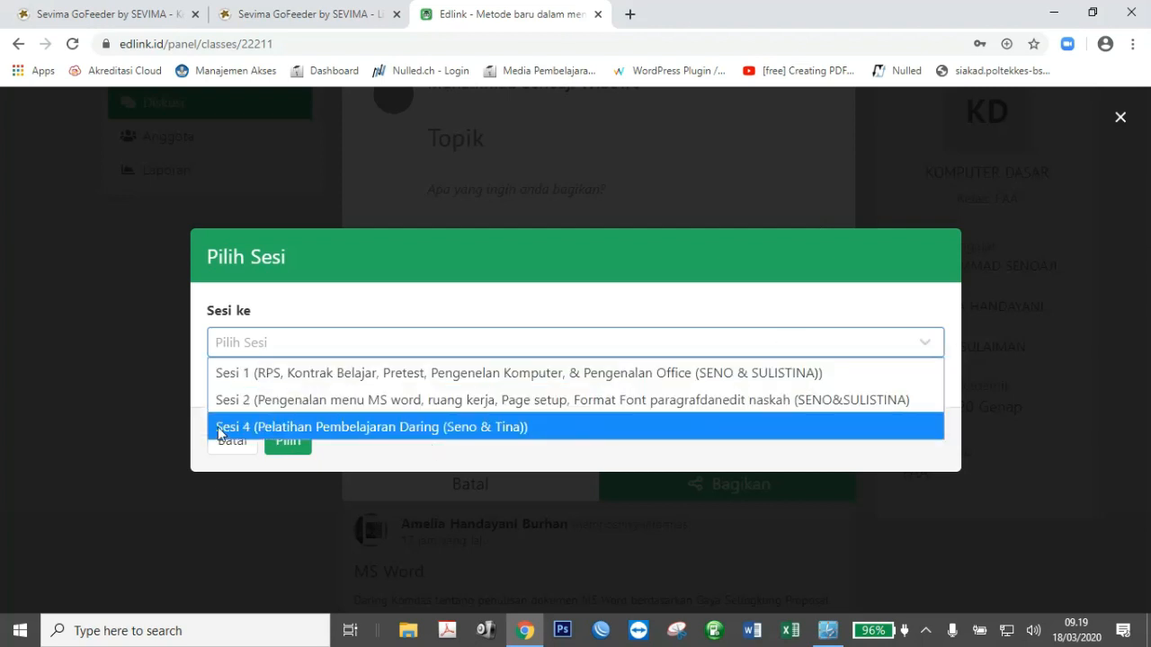
left_click(365, 426)
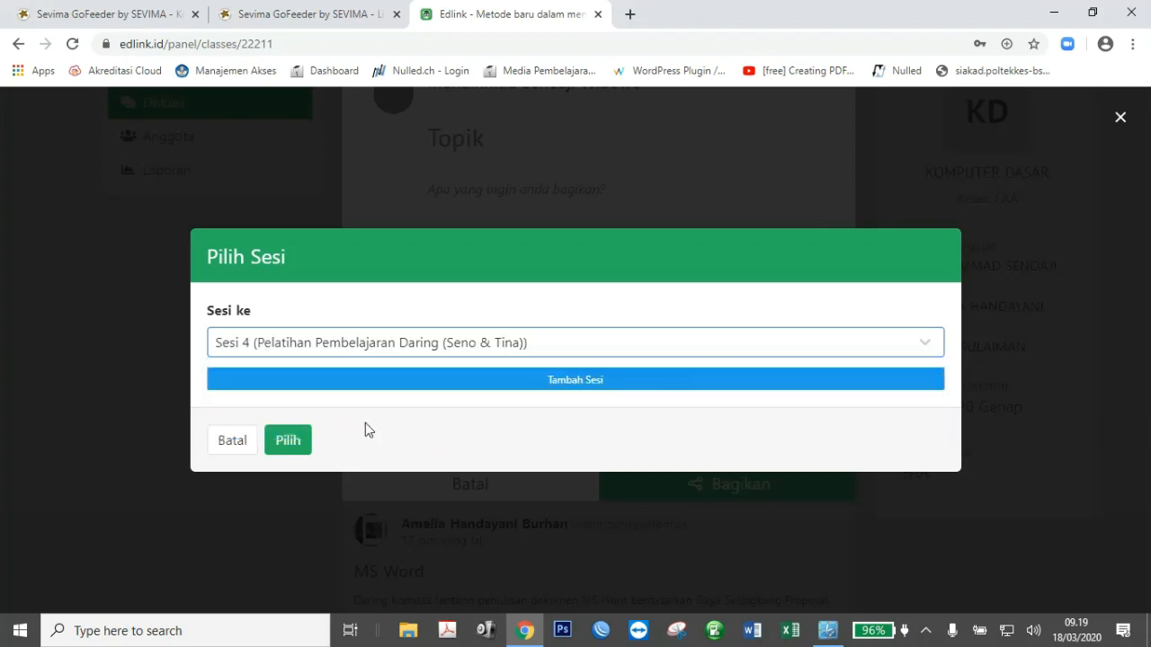
left_click(294, 442)
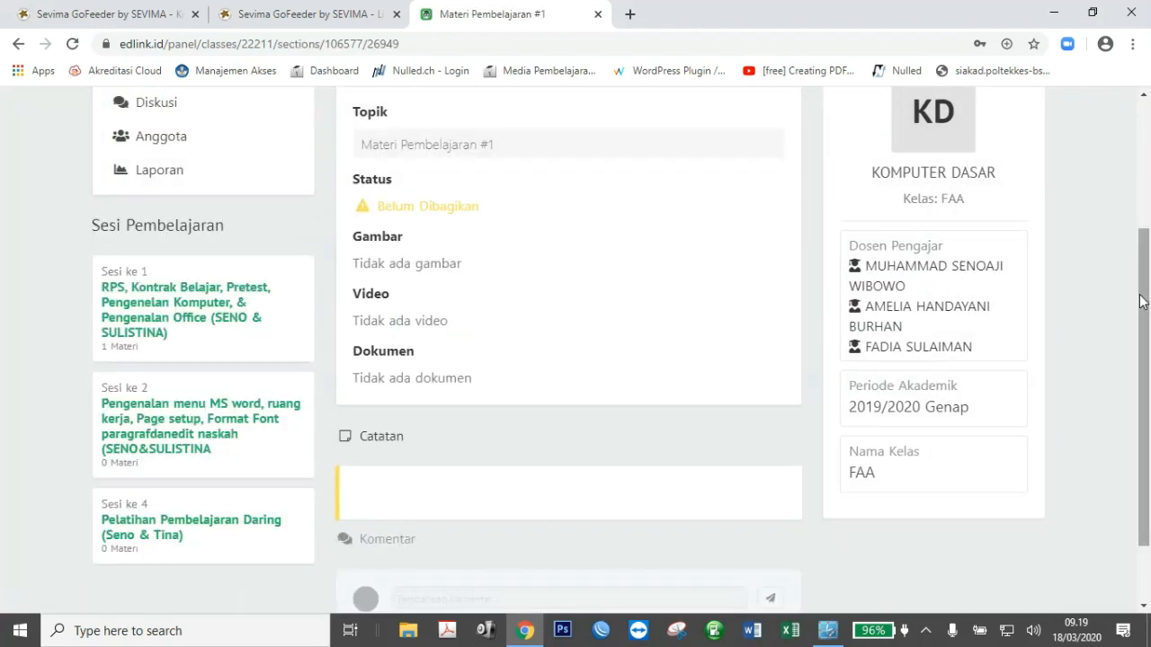
Edit the material and change its Topik to 'Materi Pembelajaran #4 Pembelajaran Daring'.
left_click_drag(1139, 301, 1142, 207)
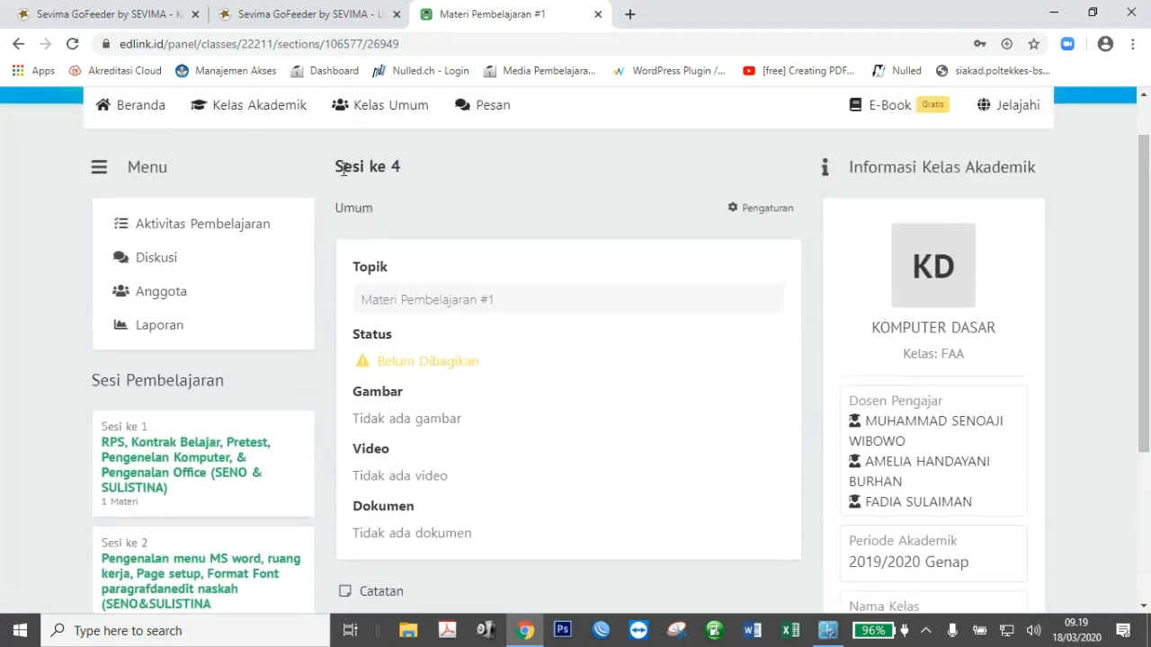
left_click_drag(343, 170, 405, 167)
left_click(412, 172)
left_click(735, 213)
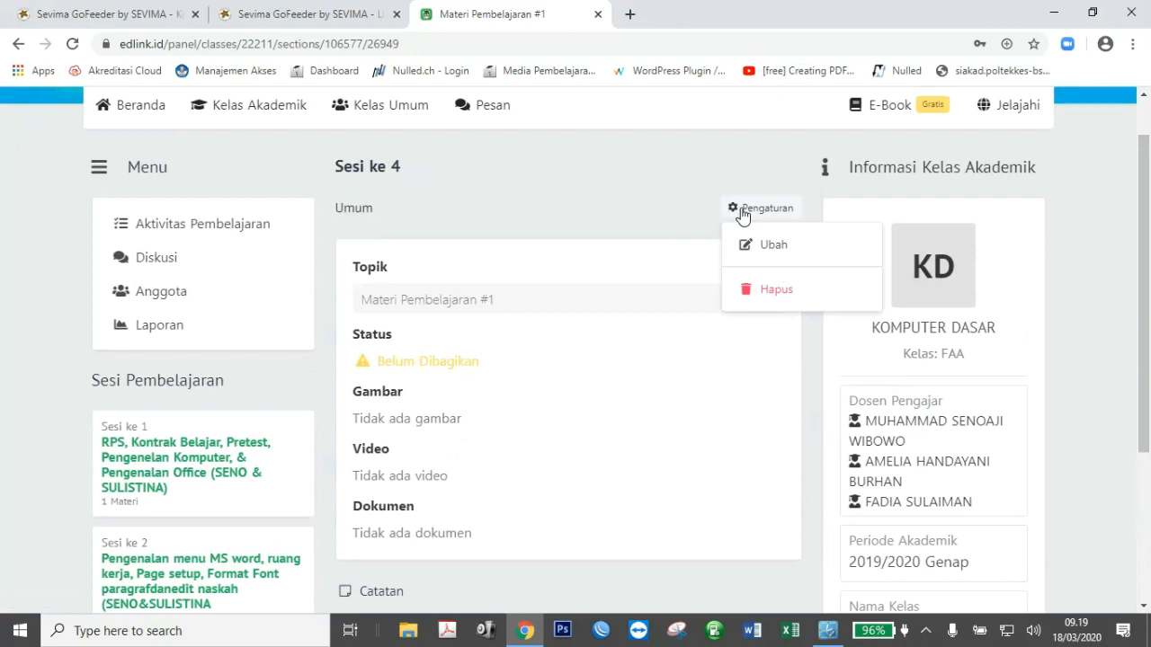
left_click(765, 242)
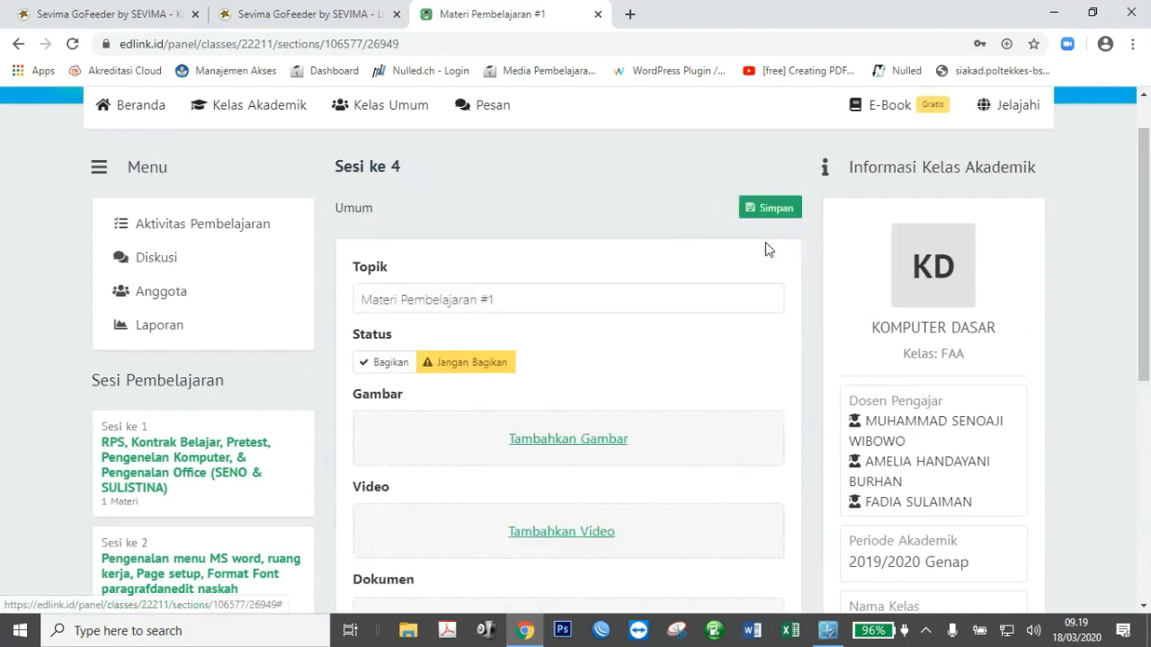
left_click(585, 303)
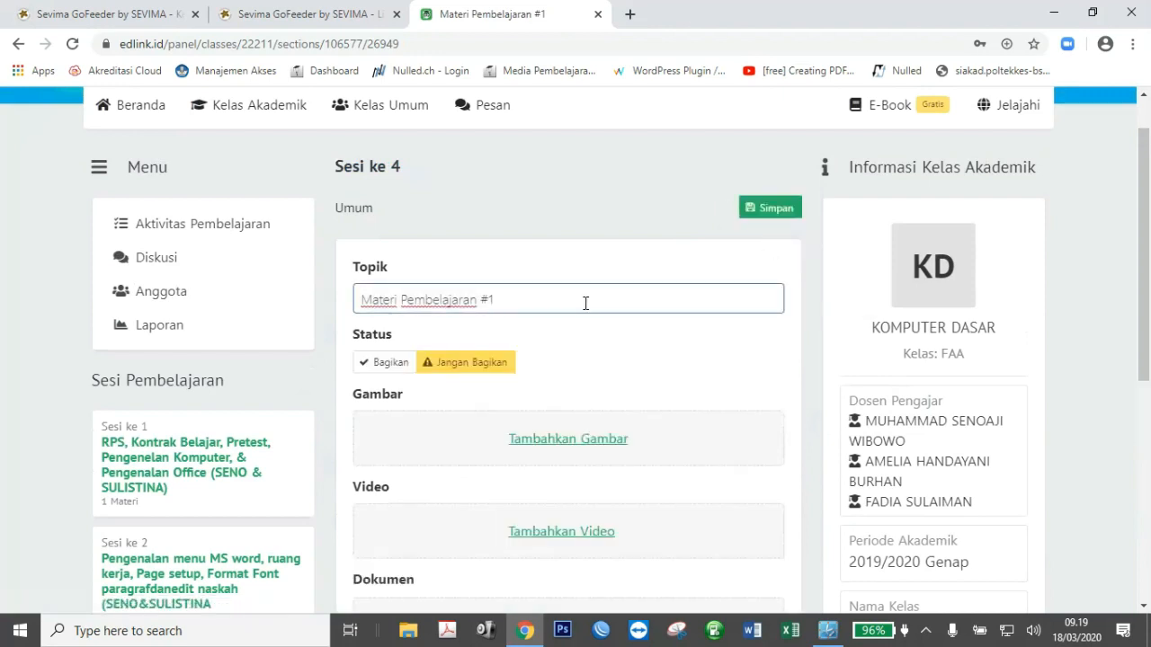
type("4")
type(" P")
type("embelajaran")
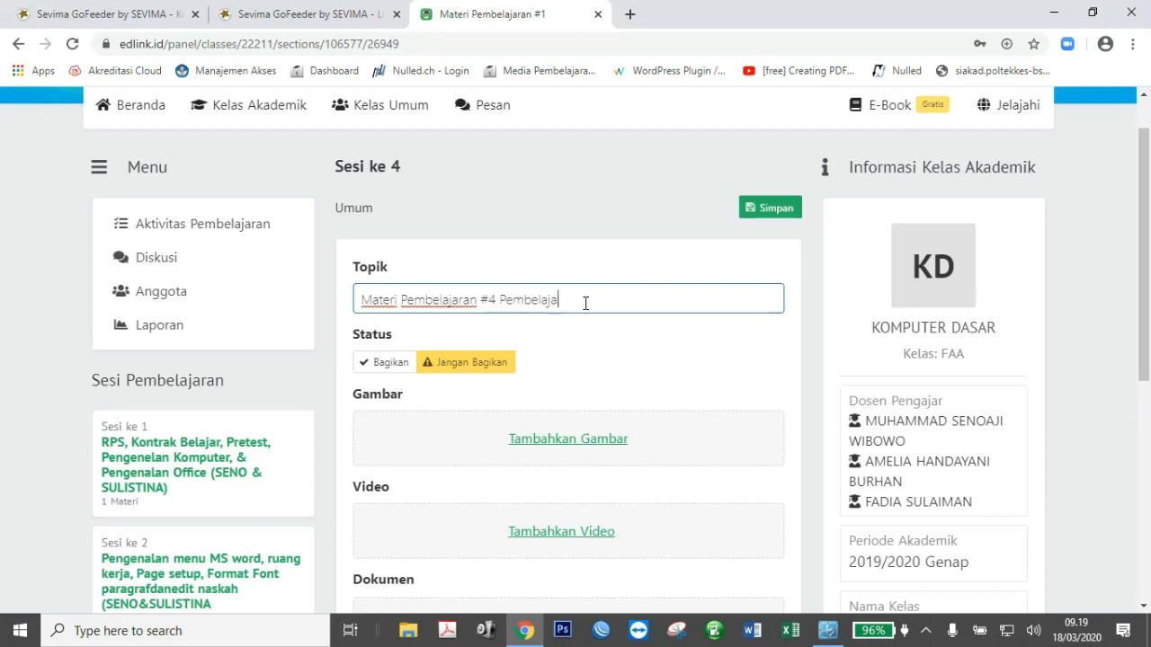
type(" Daring")
left_click_drag(1142, 287, 1142, 367)
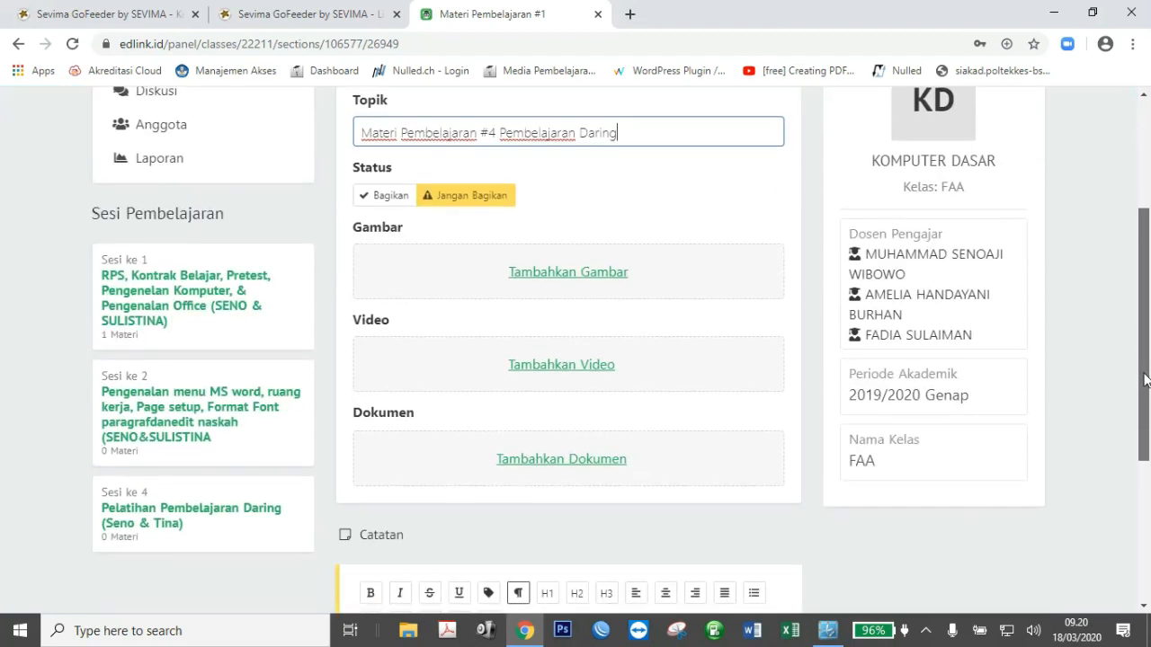
Choose PEMBEKALAN AKADEMIK MAHASISWA RPL 2020.pptx from the computer for the media library.
left_click(589, 462)
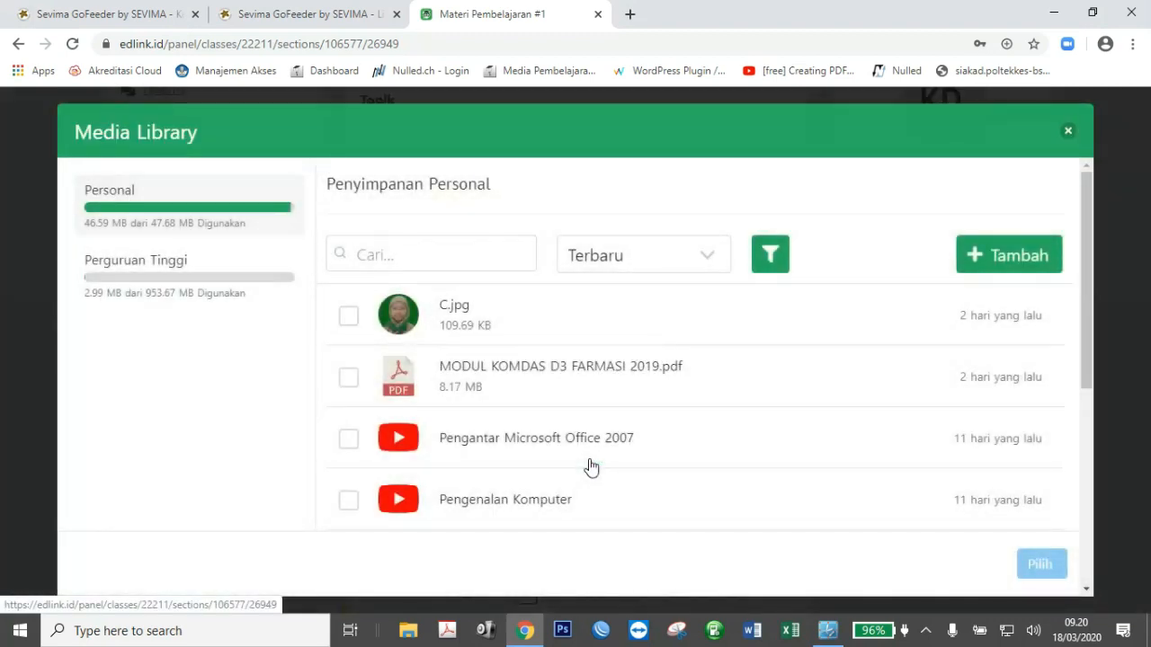
left_click(974, 265)
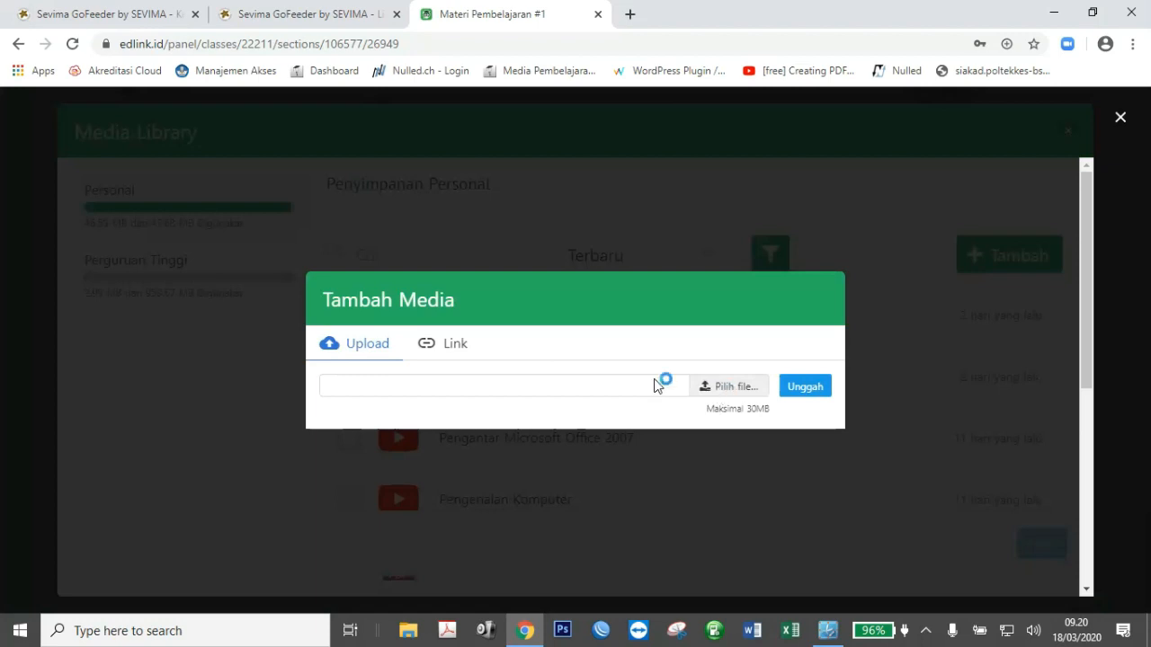
left_click(736, 389)
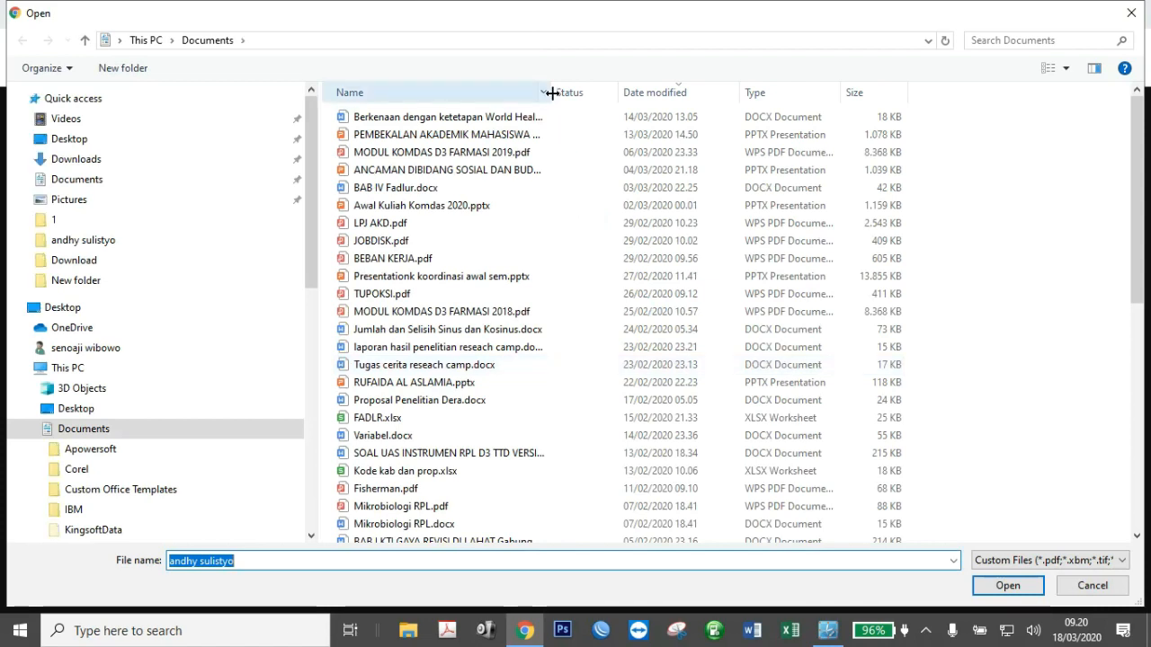
left_click_drag(549, 93, 629, 93)
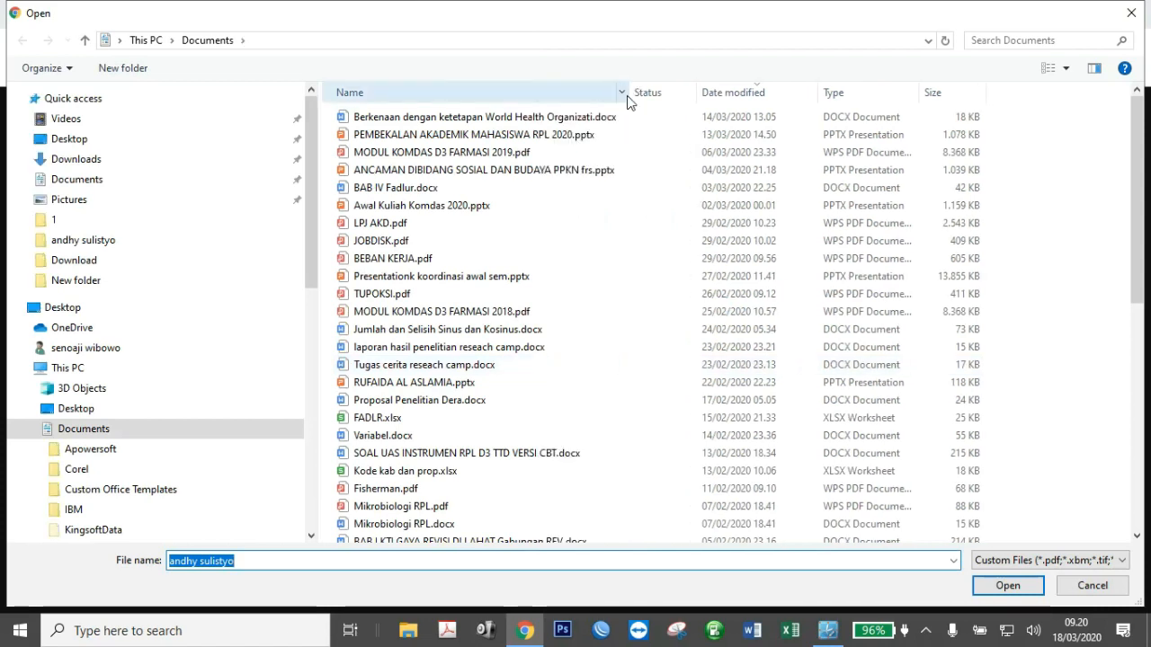
left_click(580, 134)
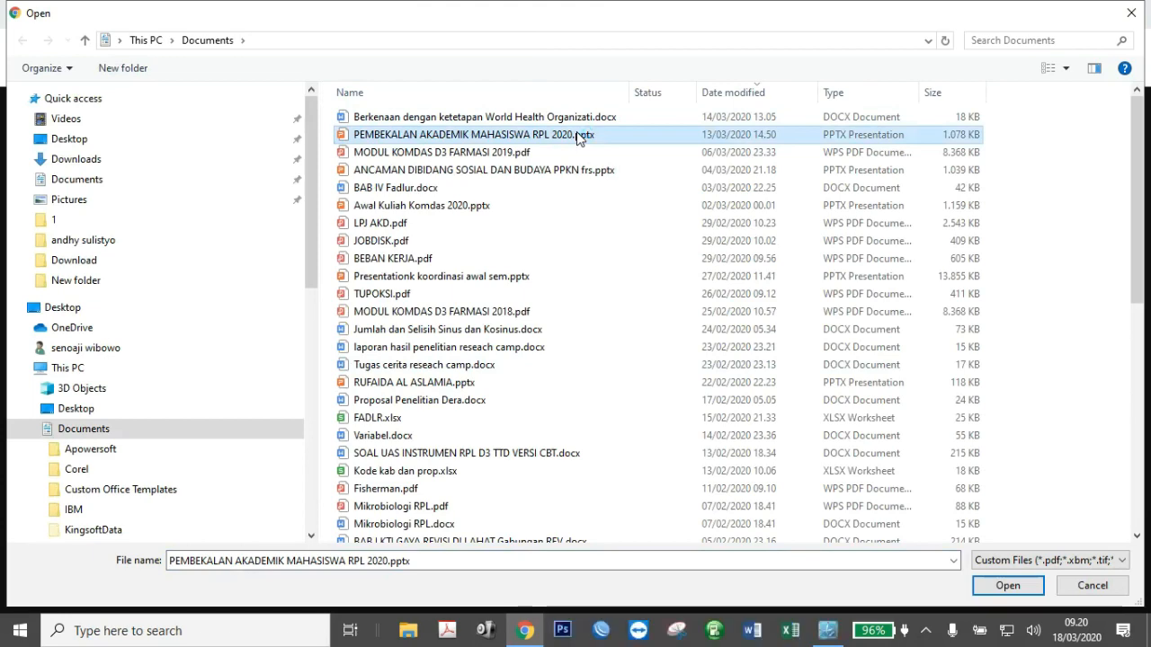
left_click(1005, 586)
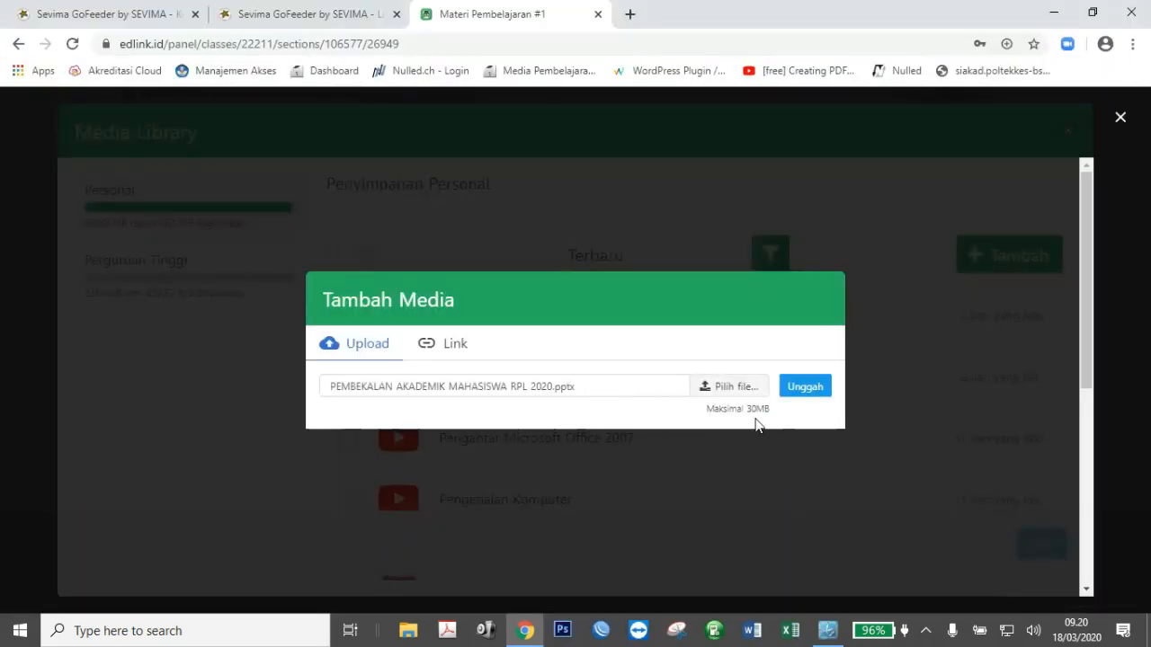
Upload the presentation and attach it as the material's document.
left_click_drag(746, 412, 775, 413)
left_click(782, 416)
left_click(807, 390)
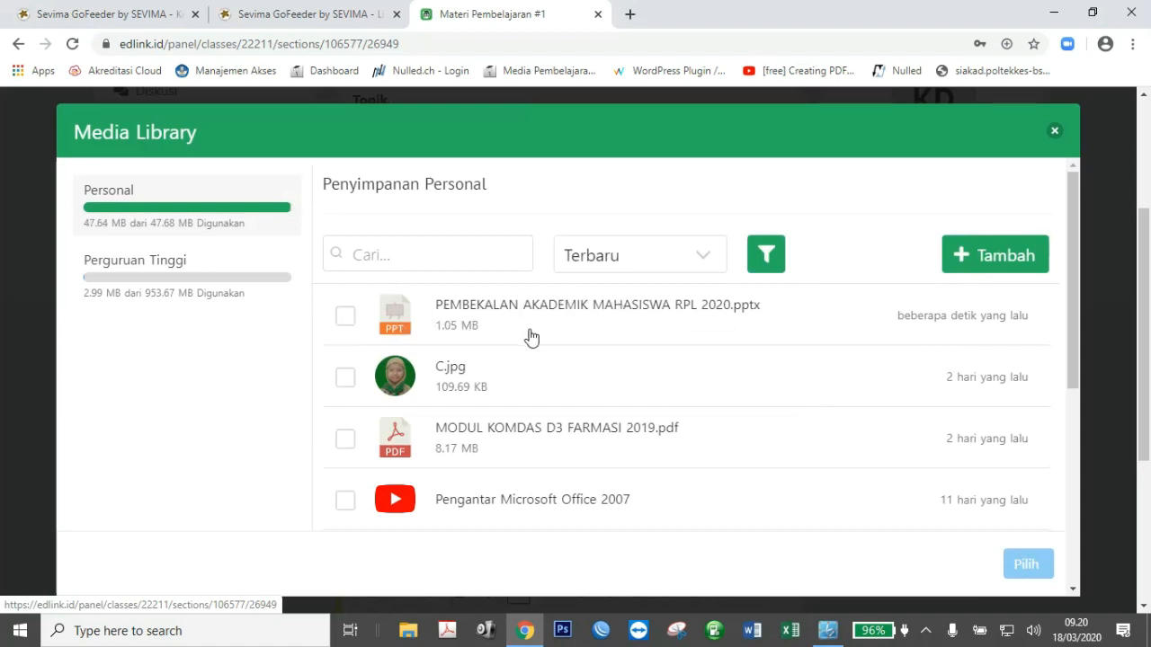
left_click(346, 324)
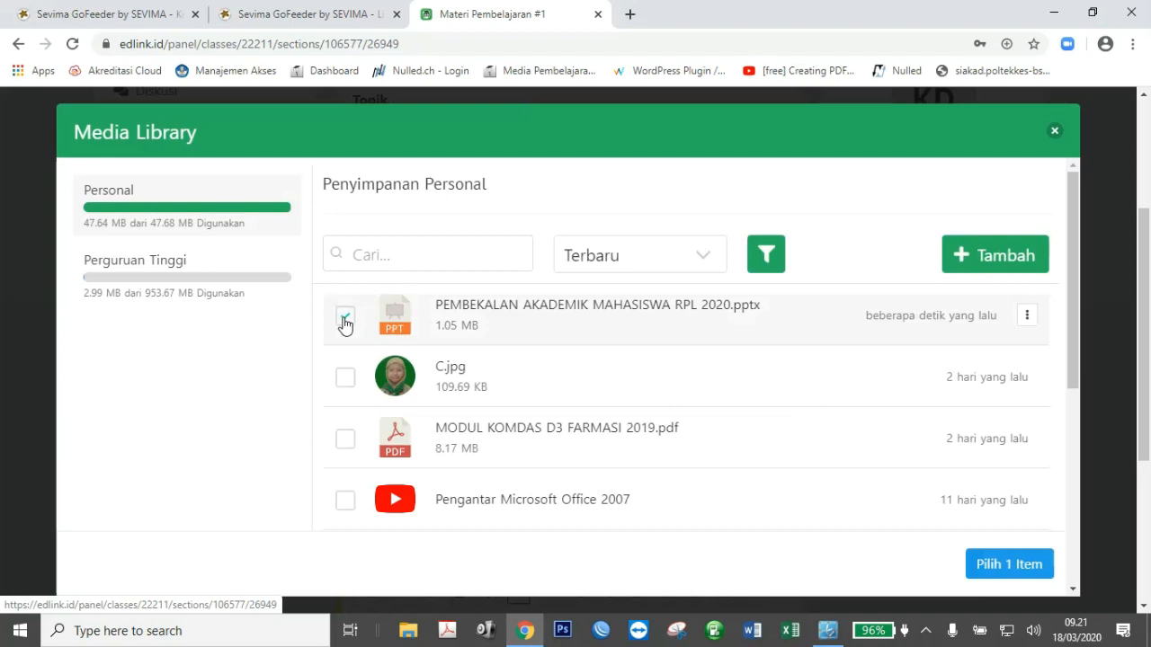
left_click(1008, 566)
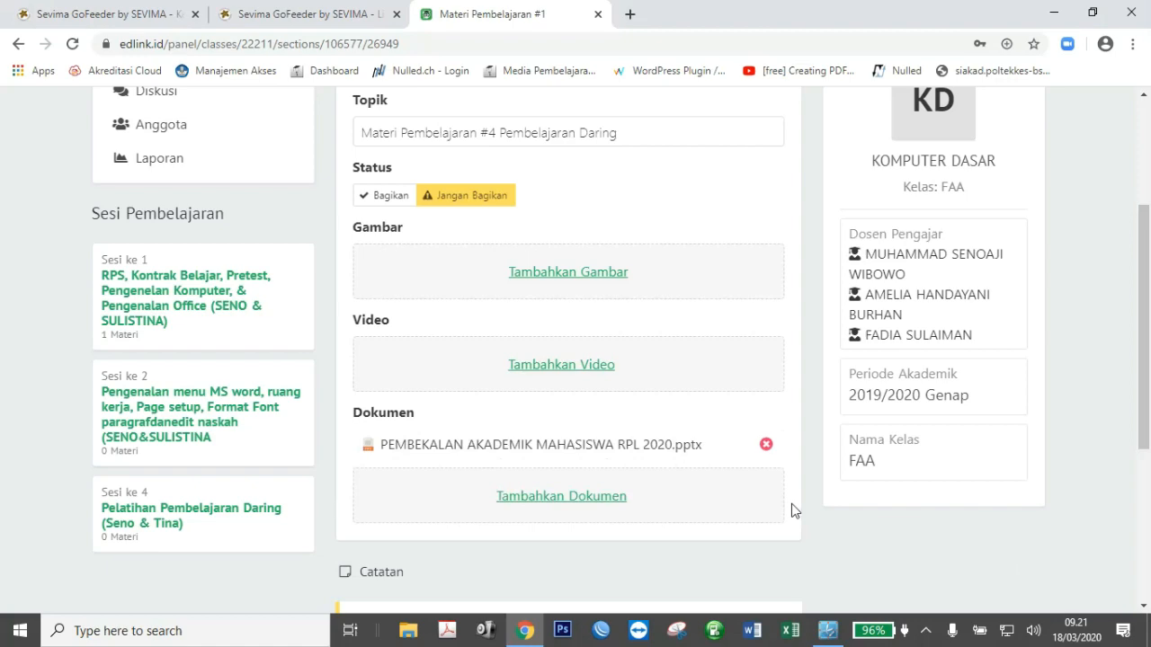
Open the Media Library's Link form to add a video by URL and Label.
left_click(556, 366)
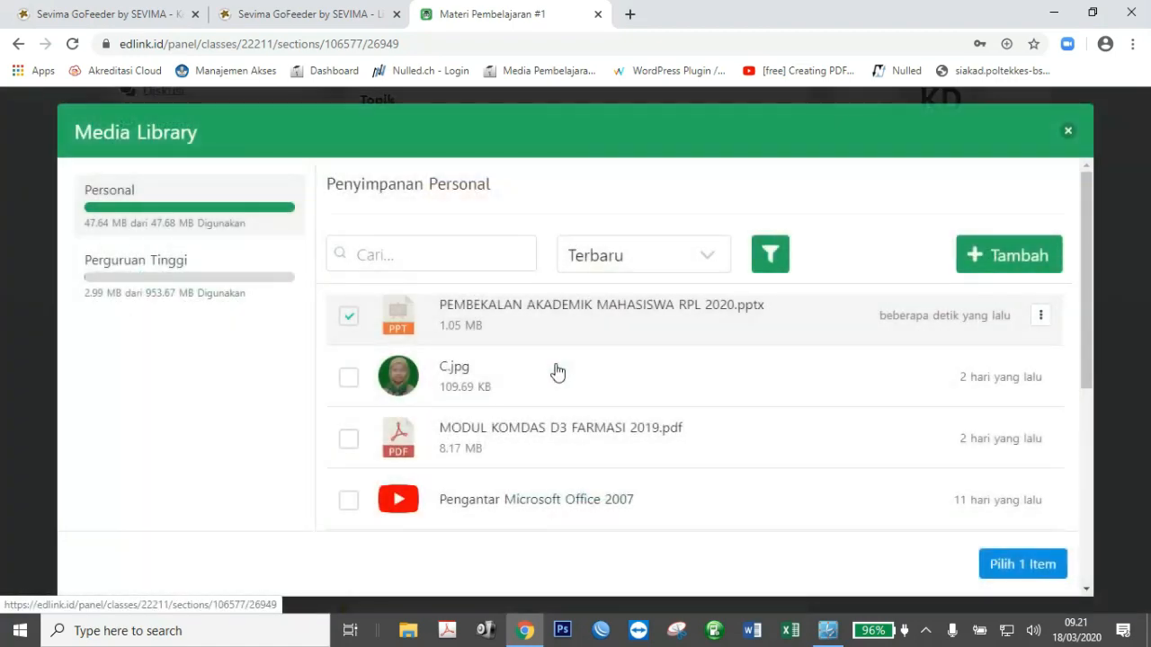
left_click(986, 257)
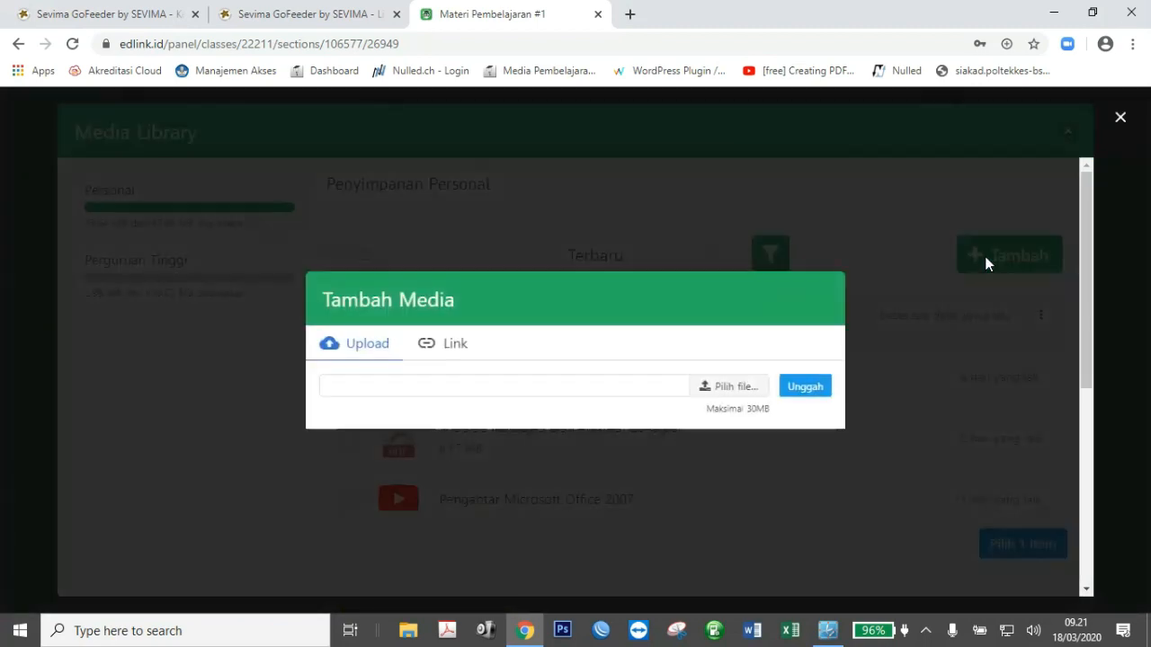
left_click(454, 351)
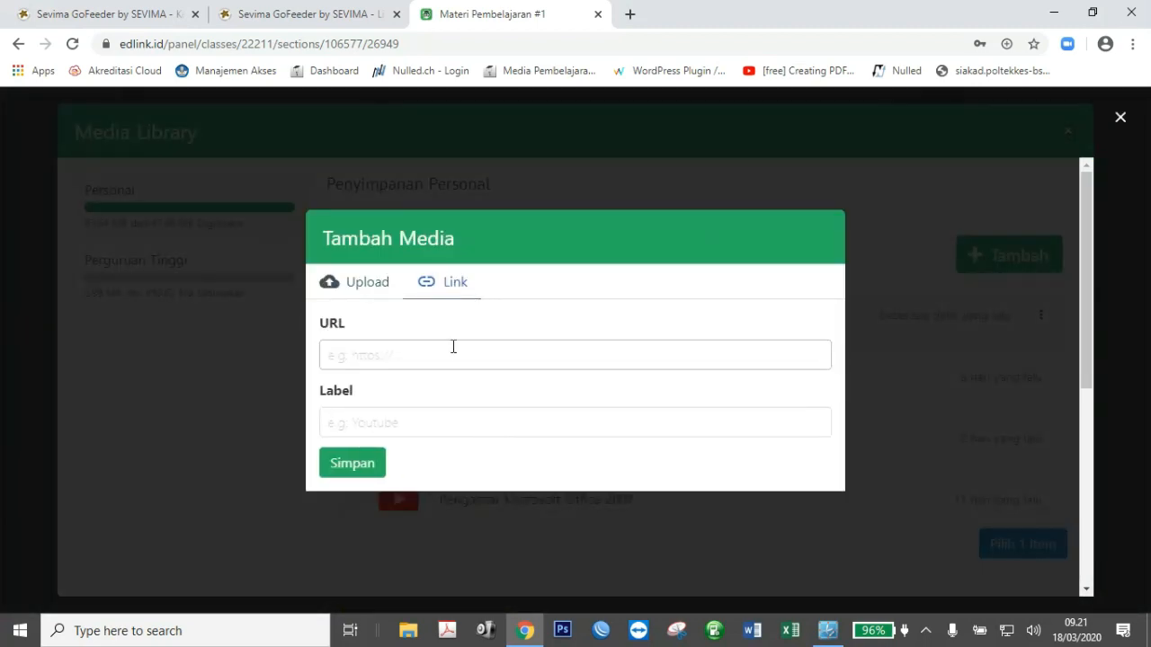
left_click(629, 14)
Go to youtube.com and search for 'krs poltekkes bsi'.
type("vi")
key("BackSpace")
key("BackSpace")
key("BackSpace")
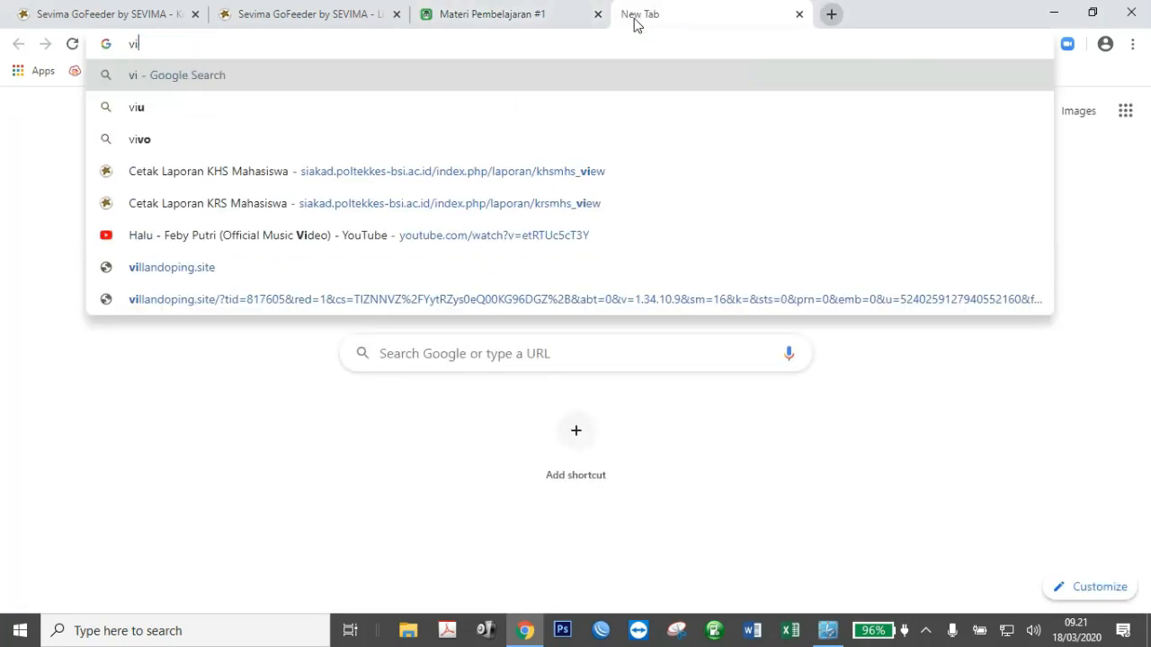
type("yo")
key("Return")
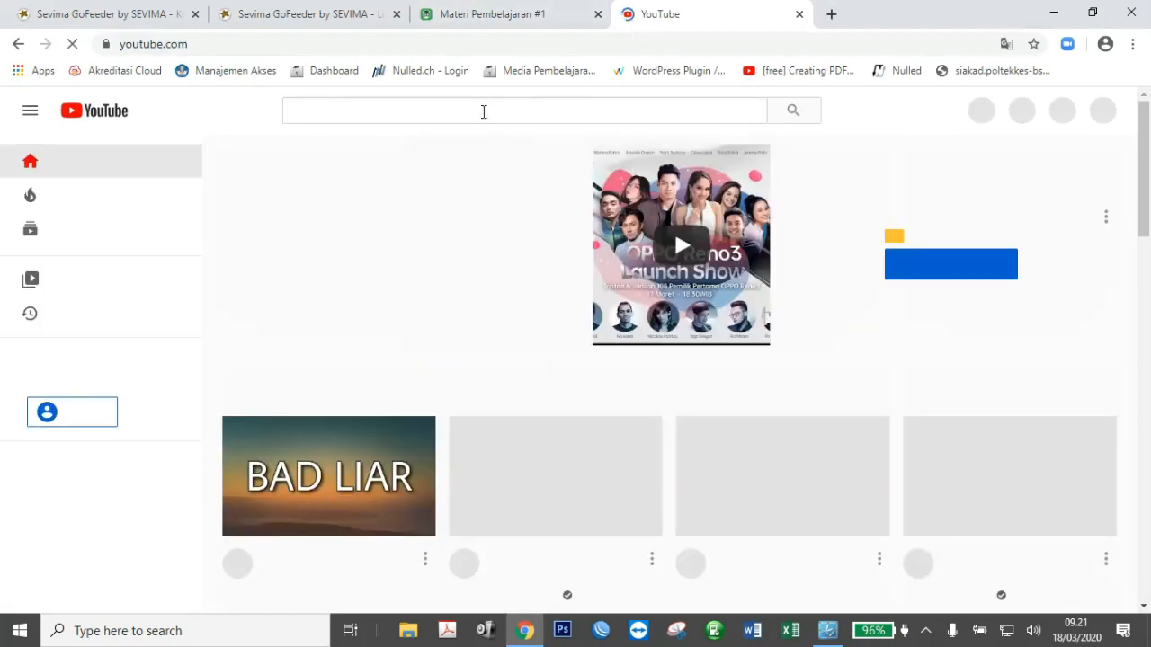
left_click(483, 111)
type("krs")
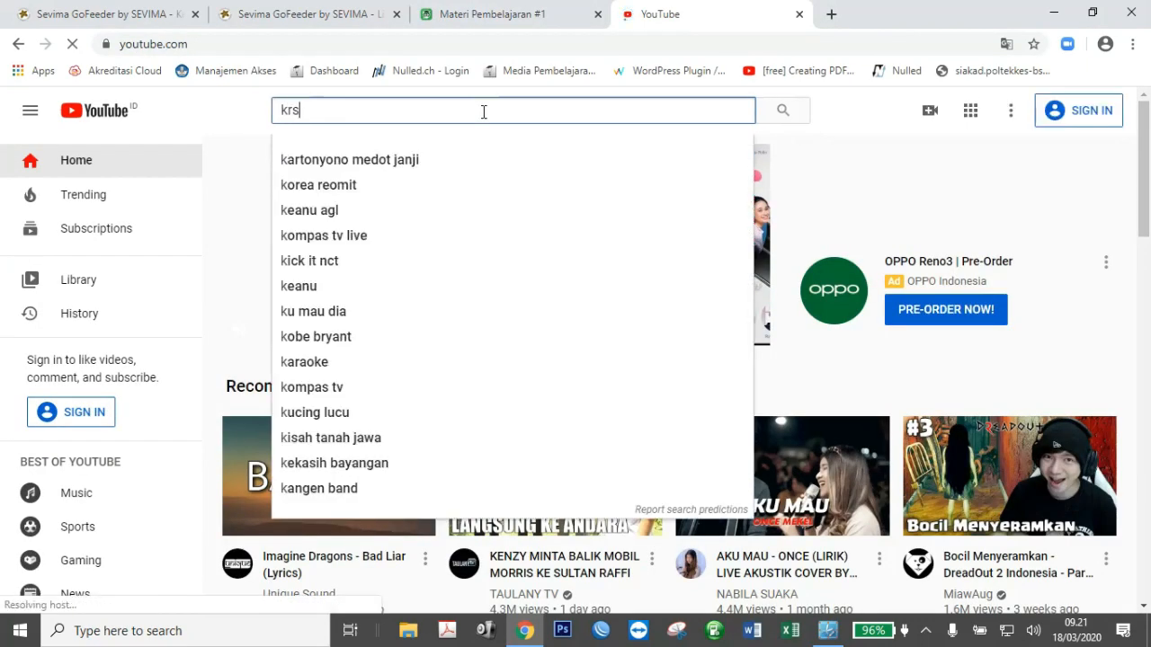
type(" poltekkes bsi")
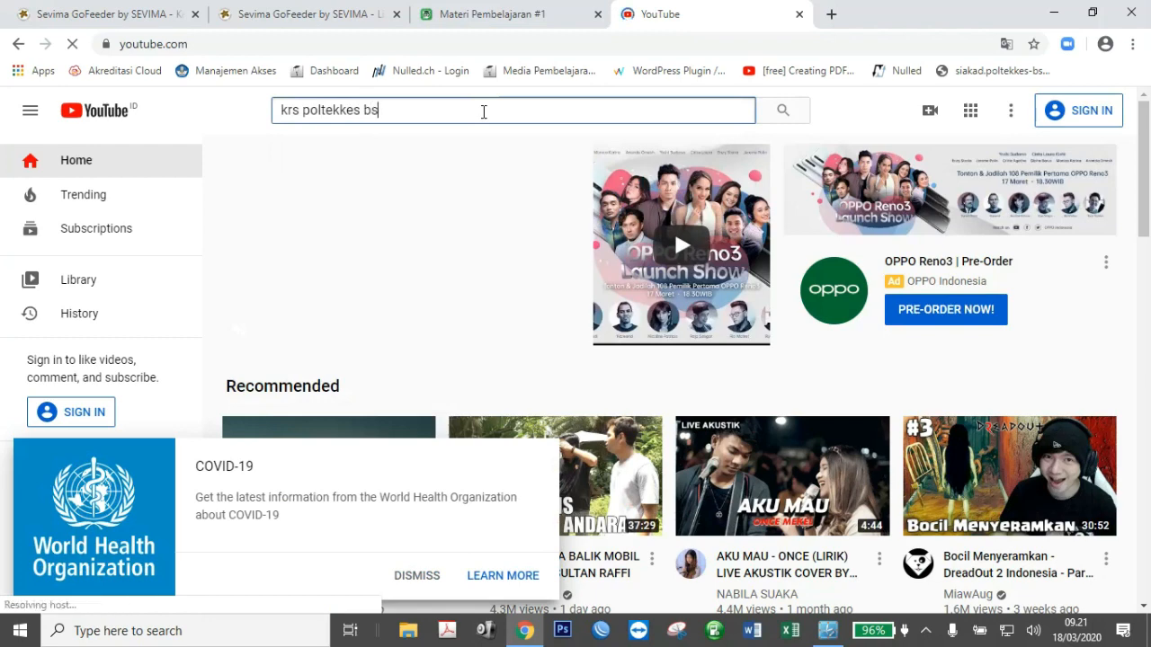
key("Return")
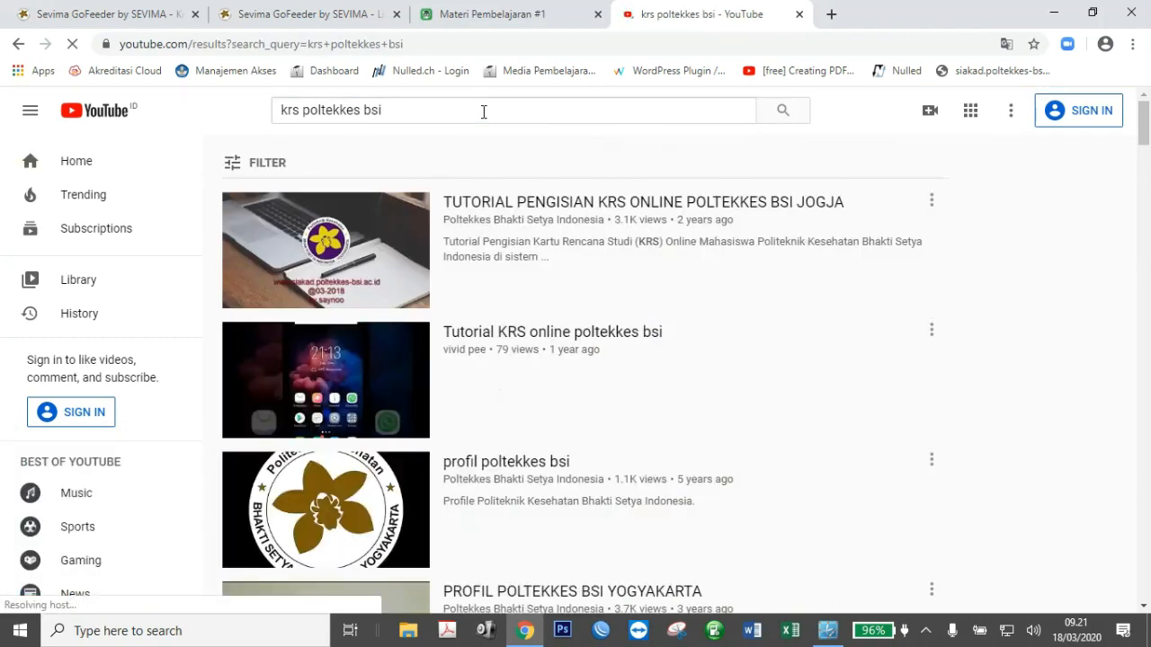
Copy the URL of the TUTORIAL PENGISIAN KRS ONLINE POLTEKKES BSI JOGJA video and return to EdLink.
left_click(523, 208)
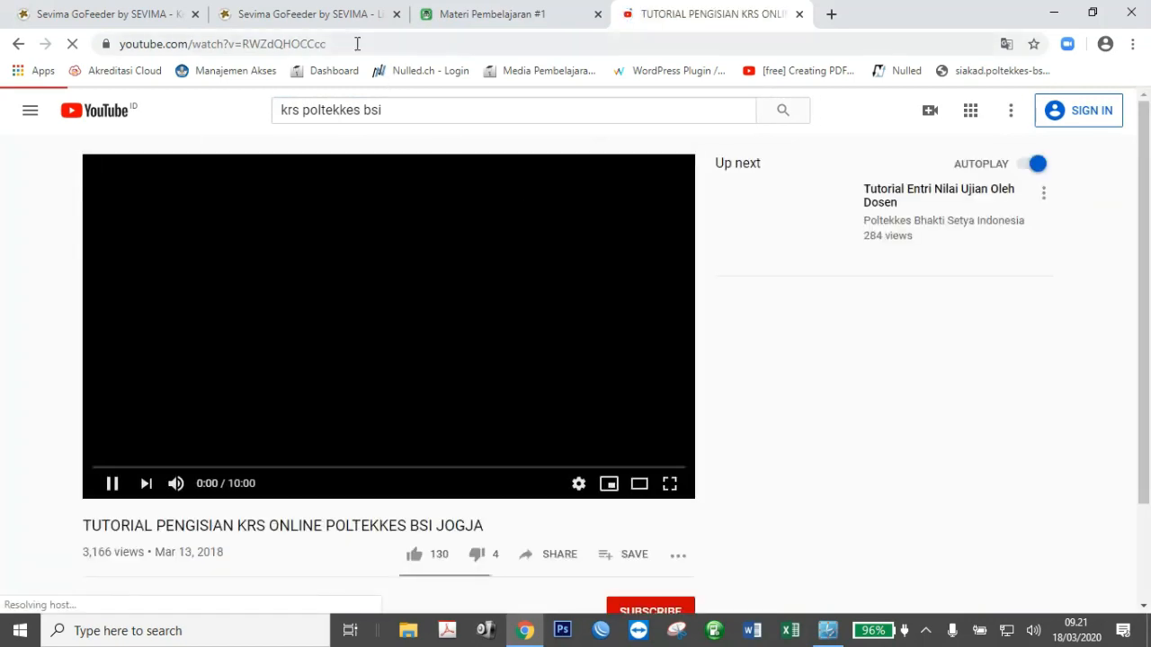
right_click(411, 237)
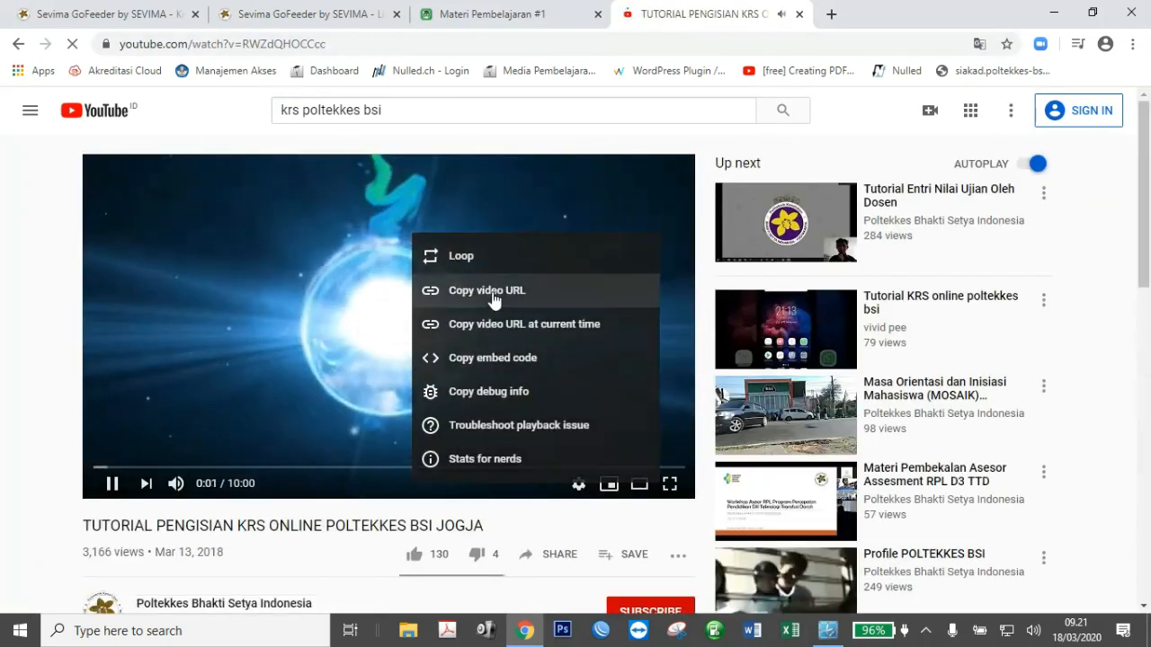
left_click(491, 291)
left_click(482, 11)
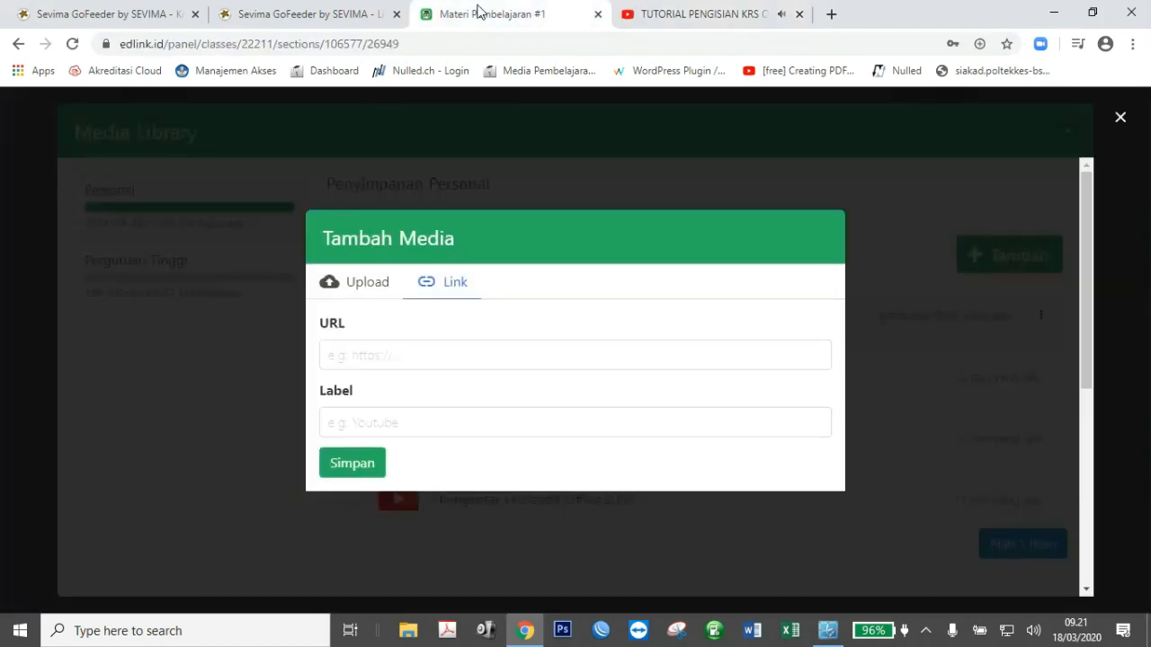
Save the copied YouTube link as media labelled 'Tutorial KRS'.
left_click(415, 357)
key("ctrl+v")
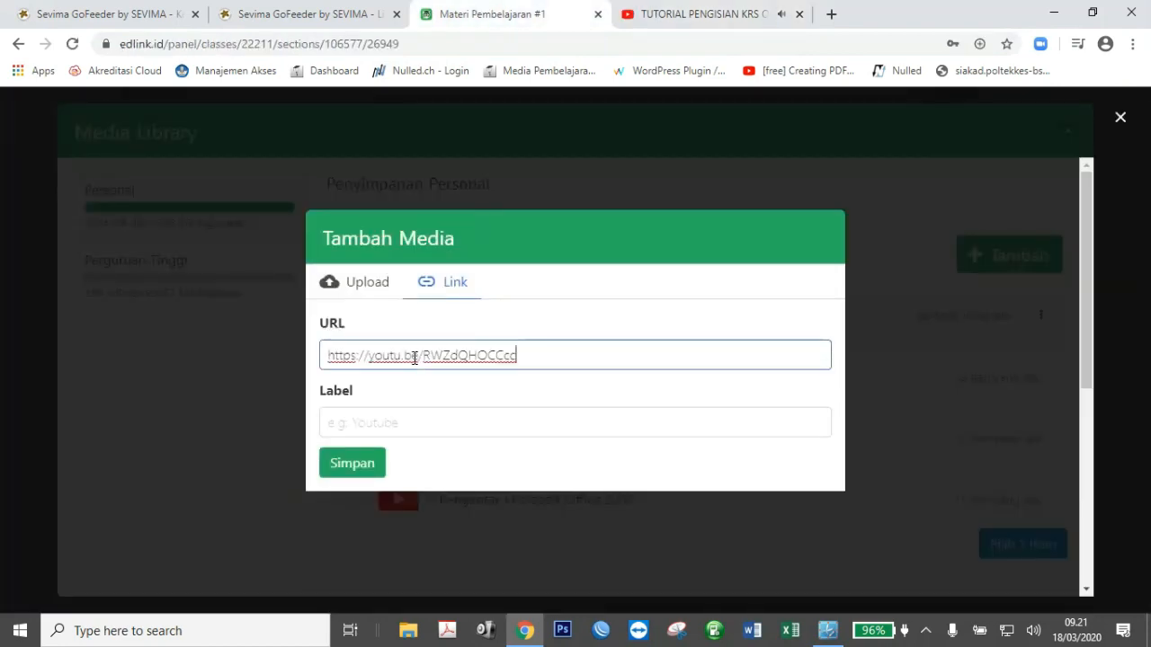
left_click(416, 427)
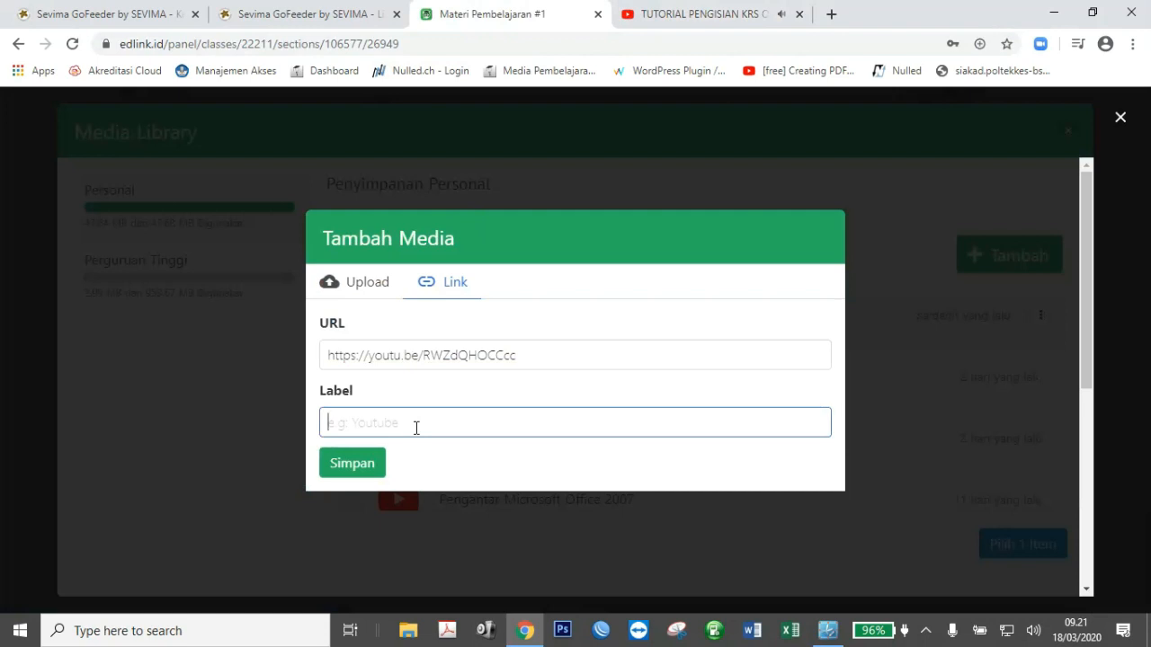
type("Tutorial KRS")
left_click(368, 464)
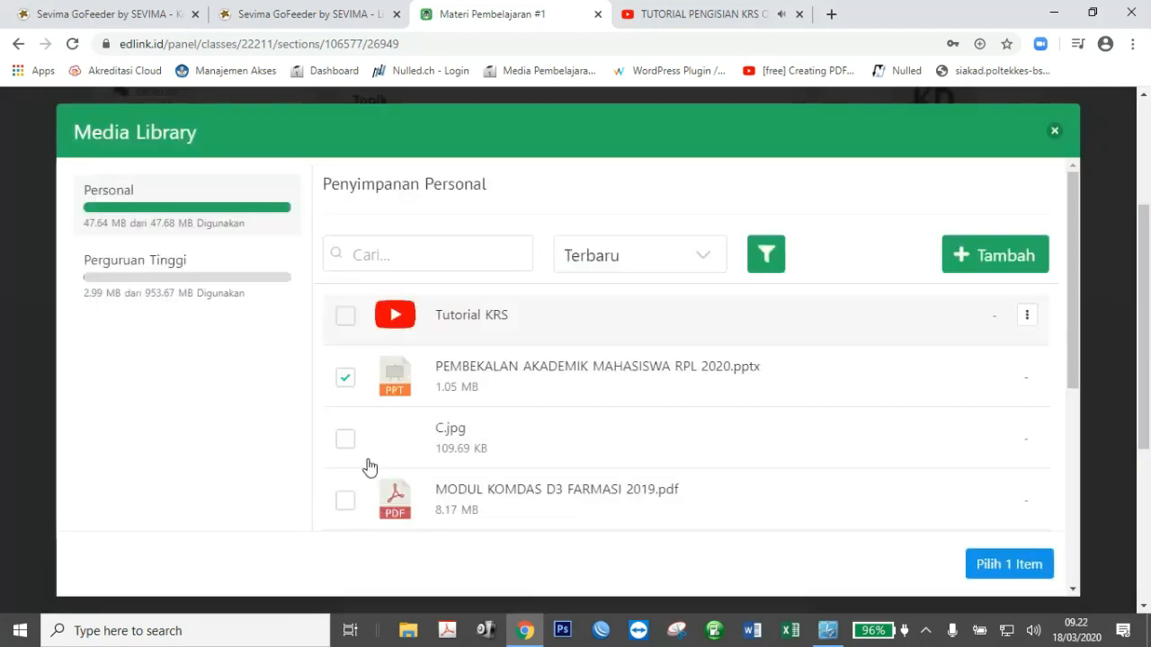
Select Tutorial KRS instead of the PEMBEKALAN pptx and attach it as the video.
left_click(346, 379)
left_click(346, 318)
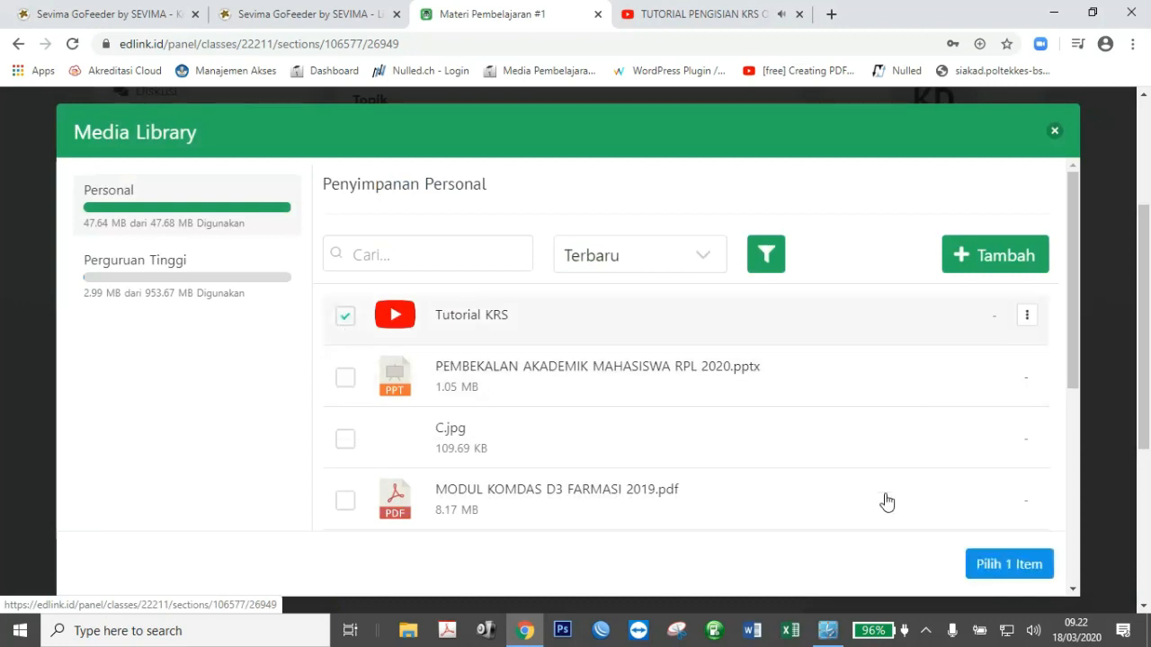
left_click(996, 567)
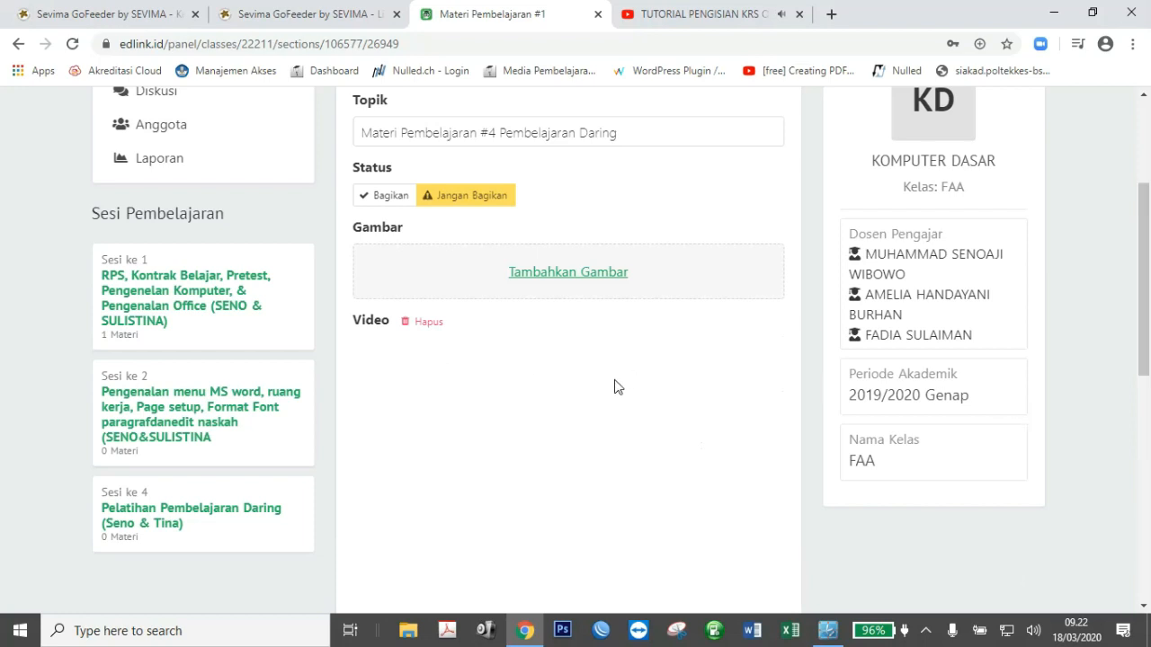
Set status to Bagikan with 'Beritahu Semua Anggota' ticked, and save the material.
left_click_drag(1147, 358, 1143, 407)
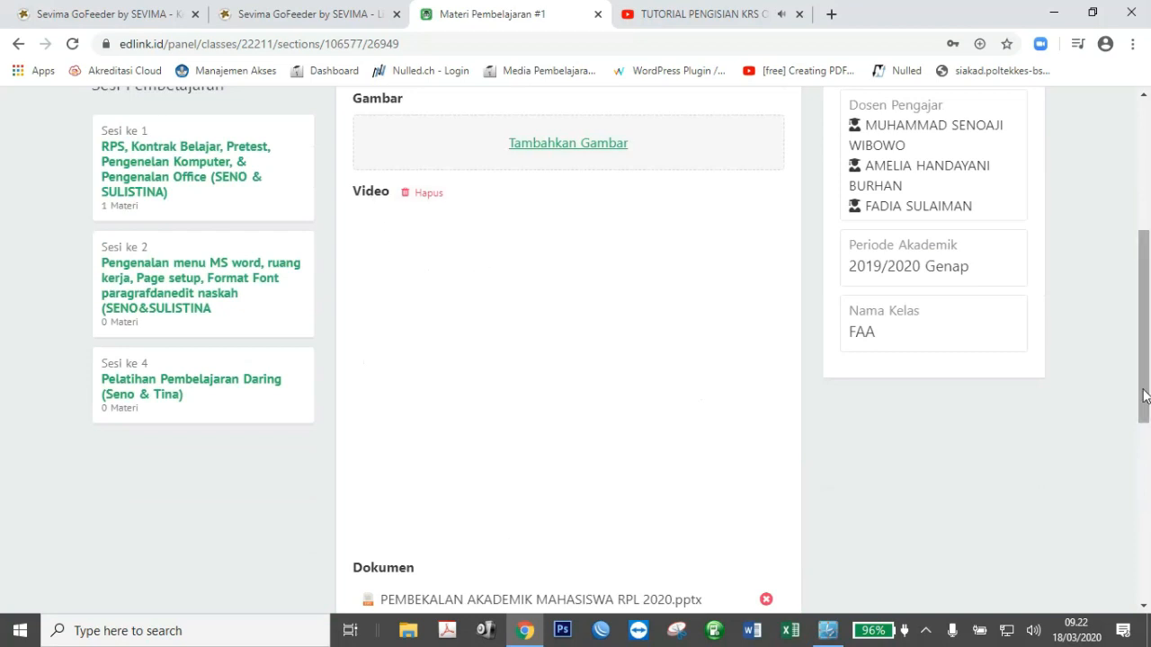
left_click_drag(1144, 396, 1145, 333)
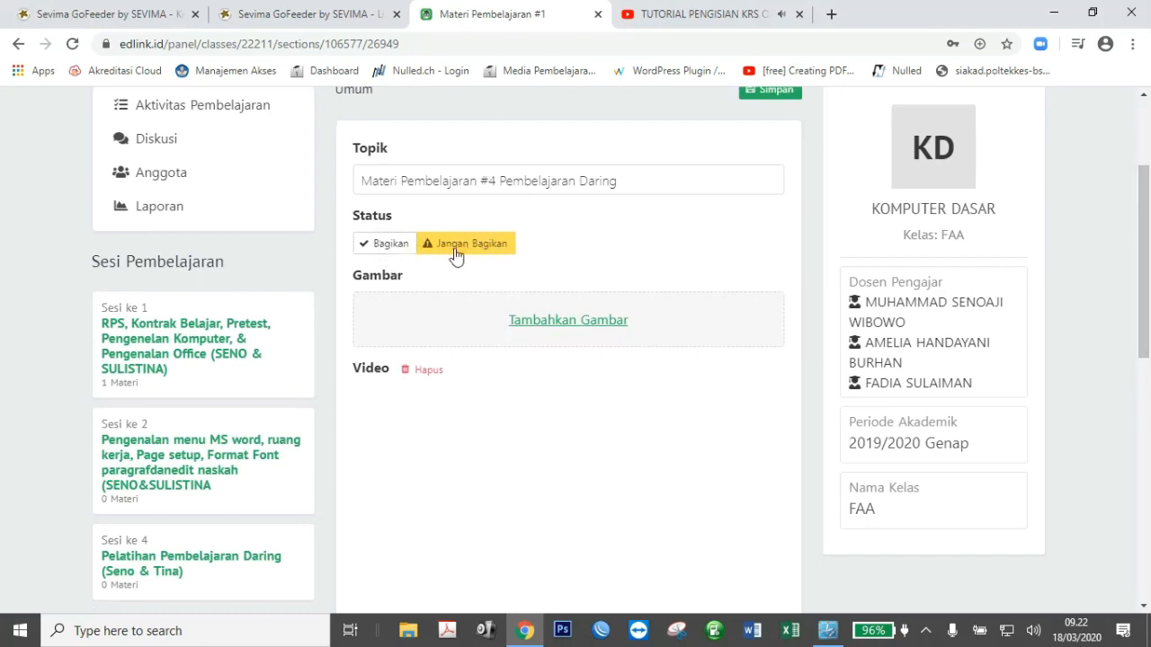
left_click(391, 249)
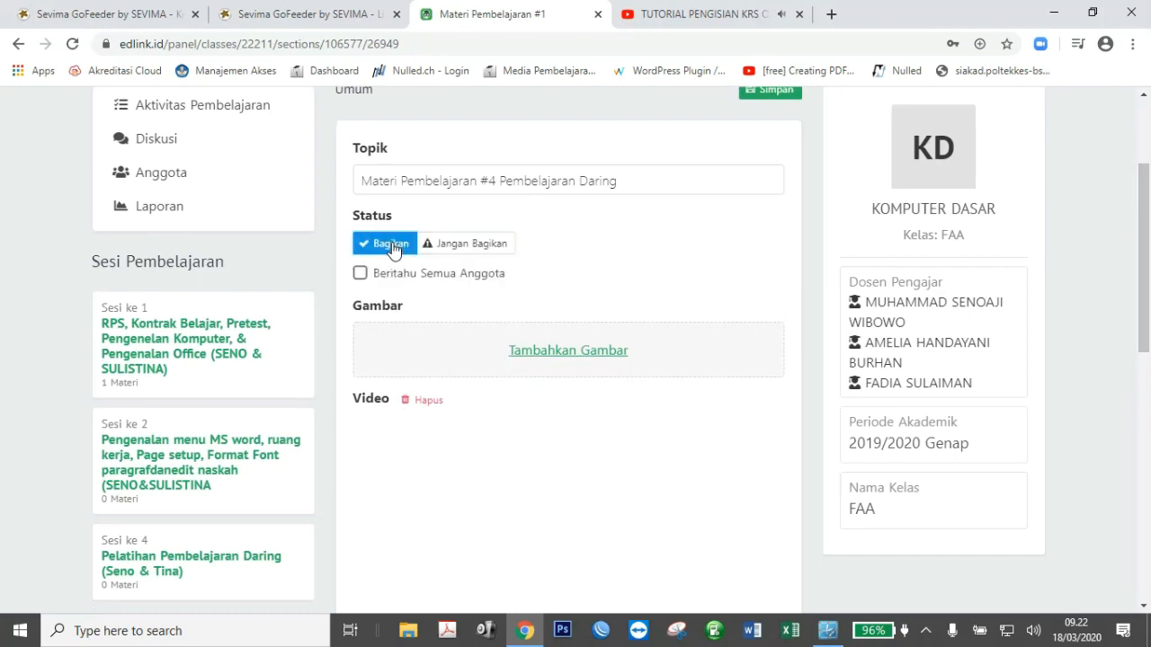
left_click(360, 274)
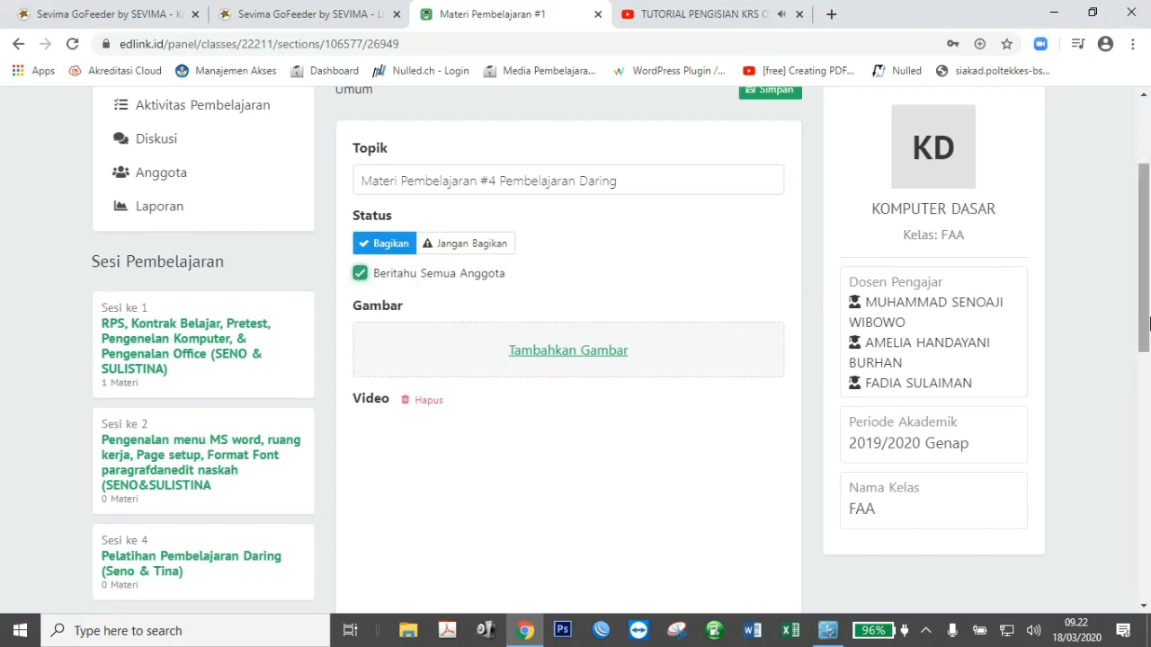
left_click_drag(1142, 333, 1142, 299)
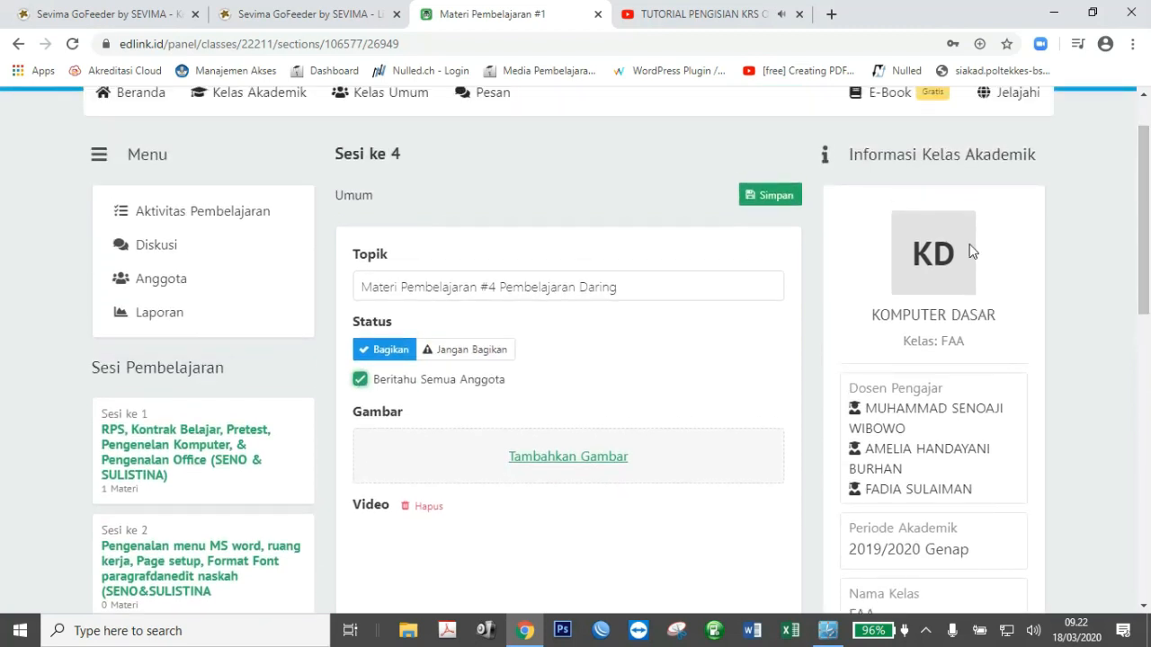
left_click(774, 197)
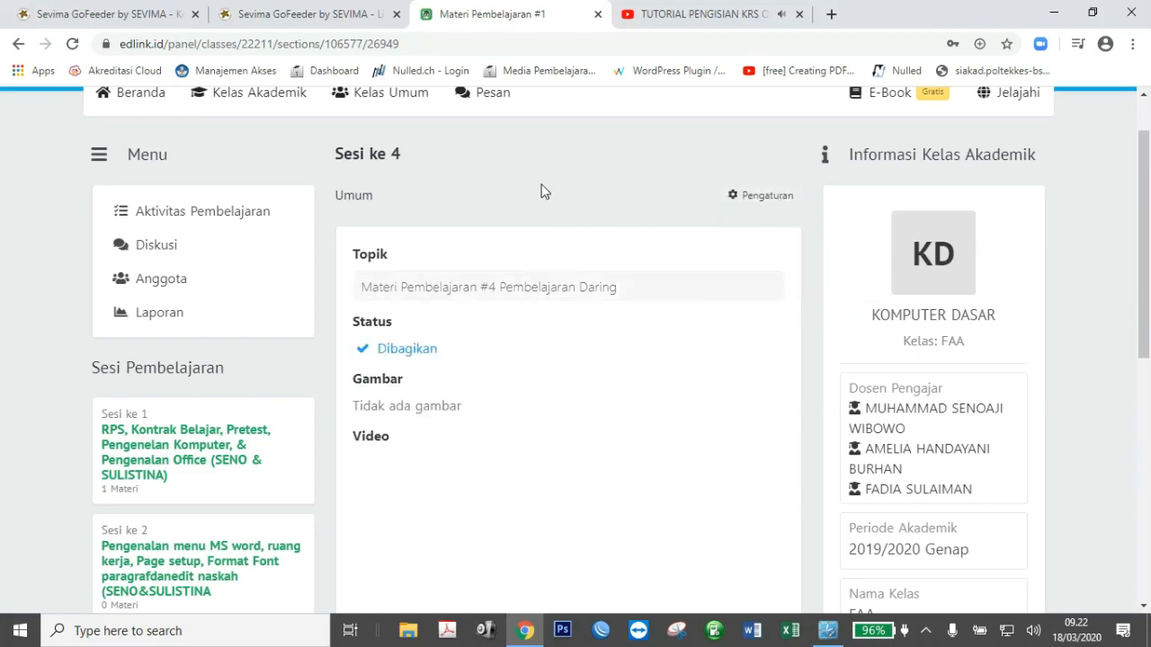
left_click_drag(1143, 358, 1145, 335)
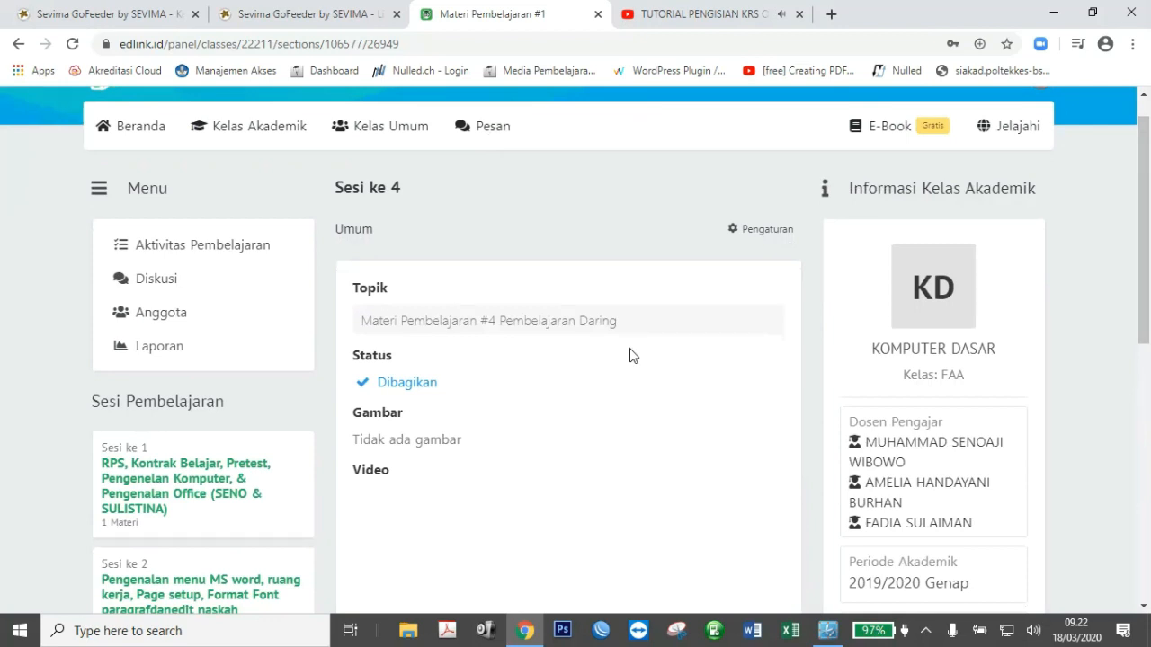
Open the KOMPUTER DASAR FAA class from Kelas Akademik.
left_click(246, 142)
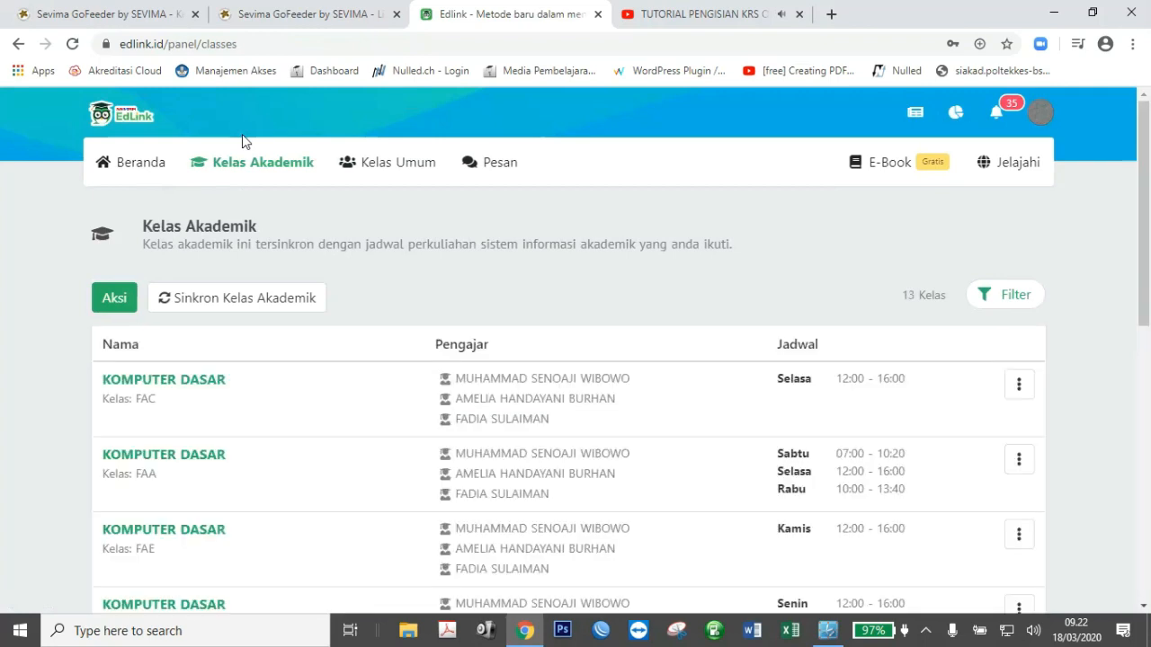
left_click_drag(1146, 236, 1145, 336)
left_click(206, 226)
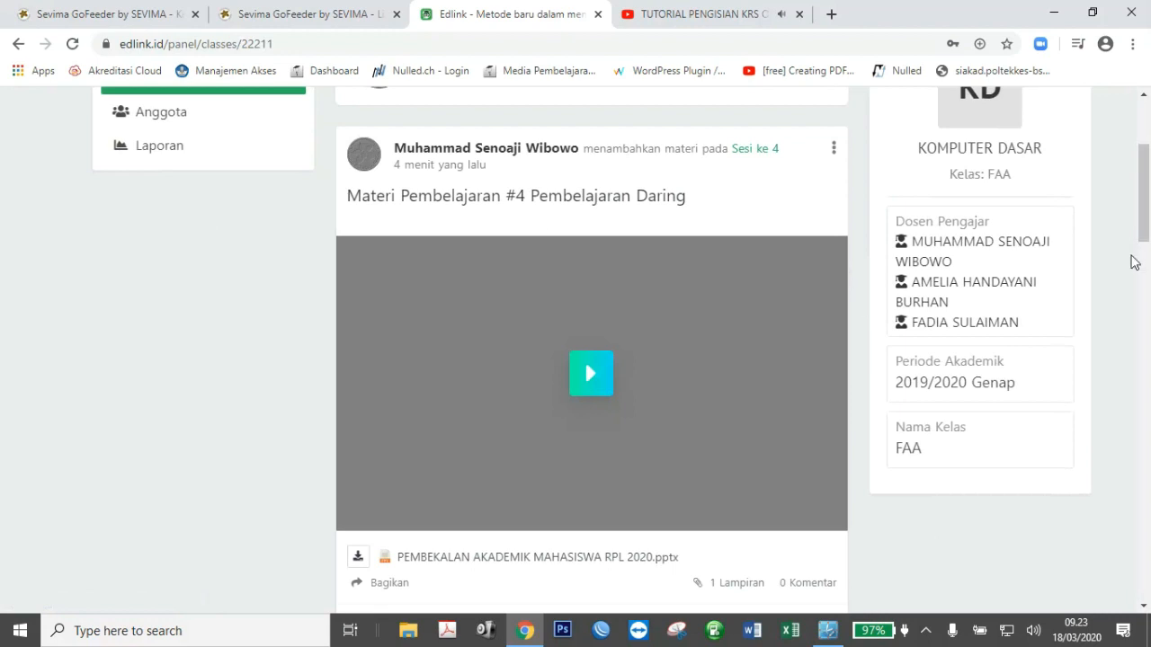
Start a new Quiz post assigned to Sesi 4, Pelatihan Pembelajaran Daring.
left_click_drag(1143, 201, 1143, 169)
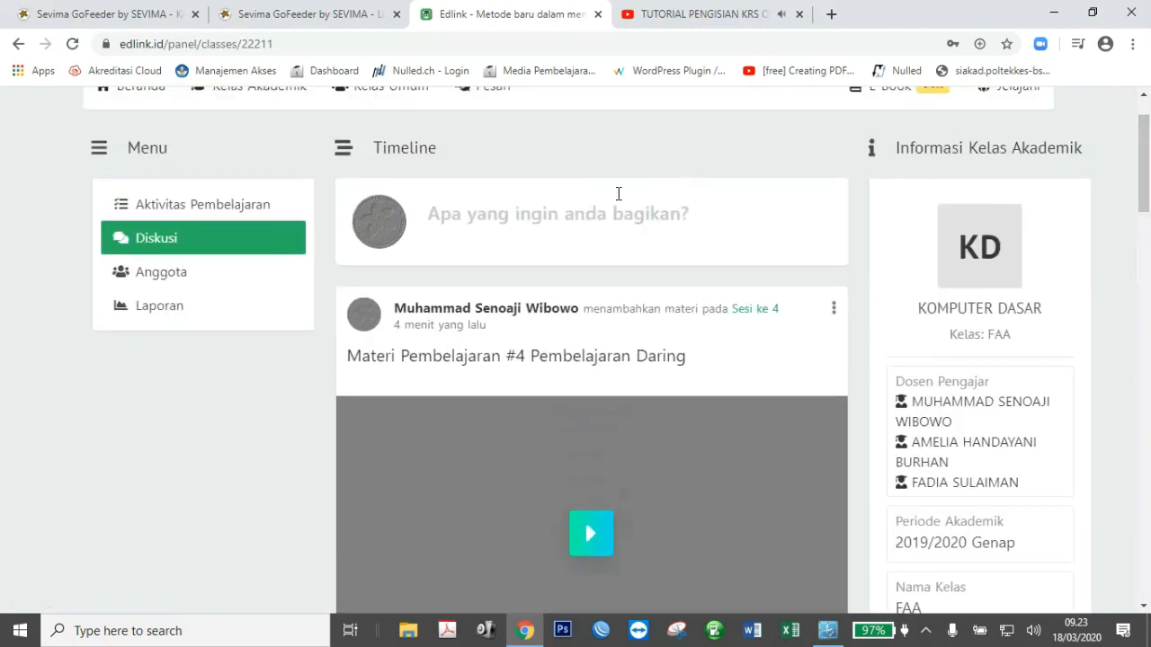
left_click(569, 216)
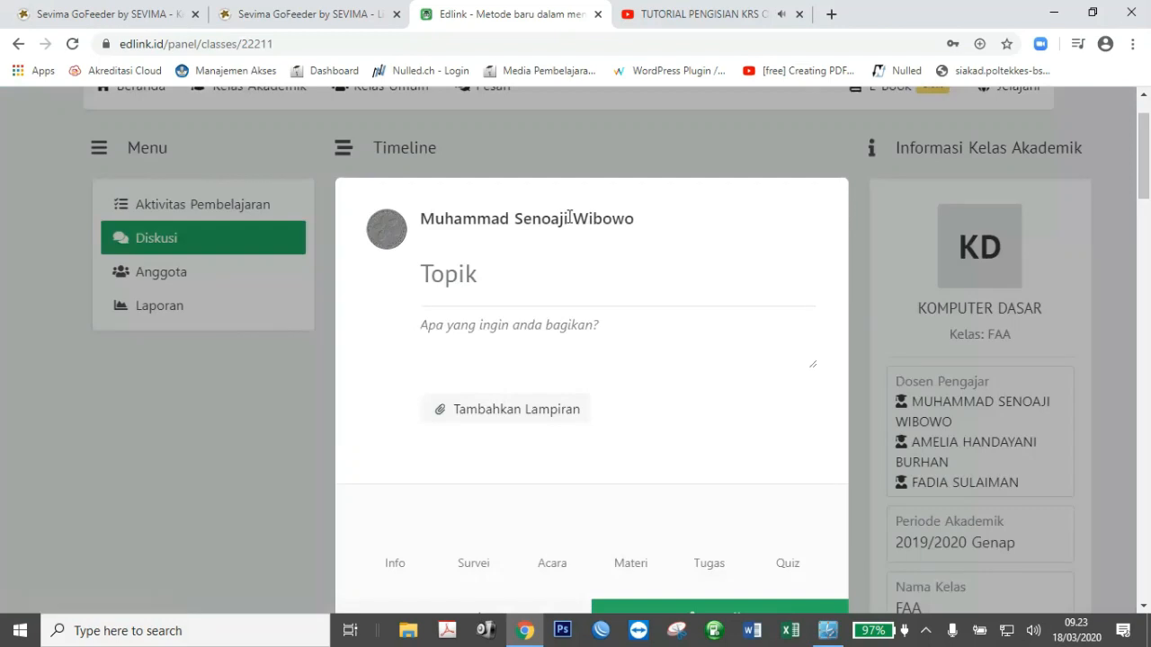
scroll(1148, 208, "down", 3)
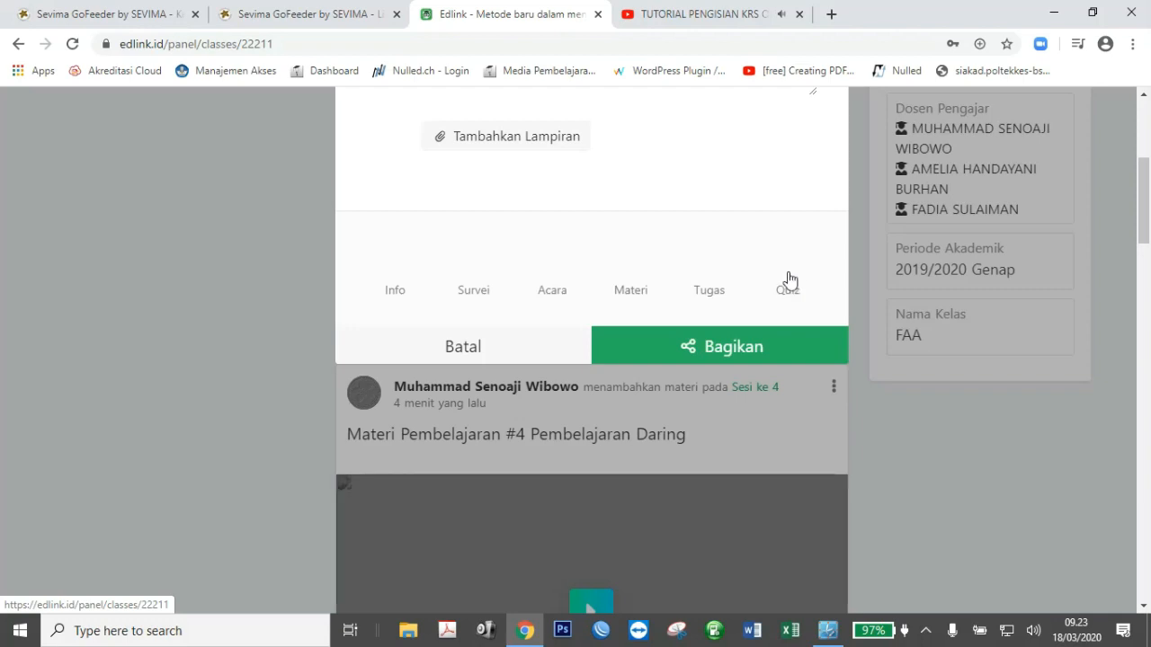
left_click(788, 275)
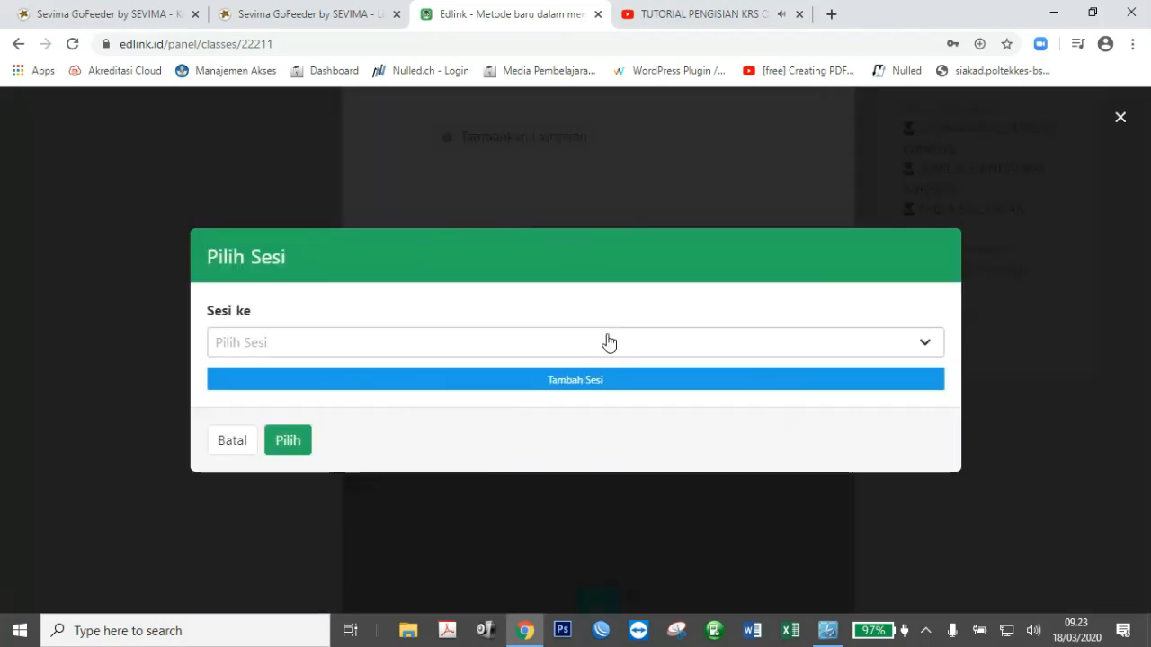
left_click(705, 347)
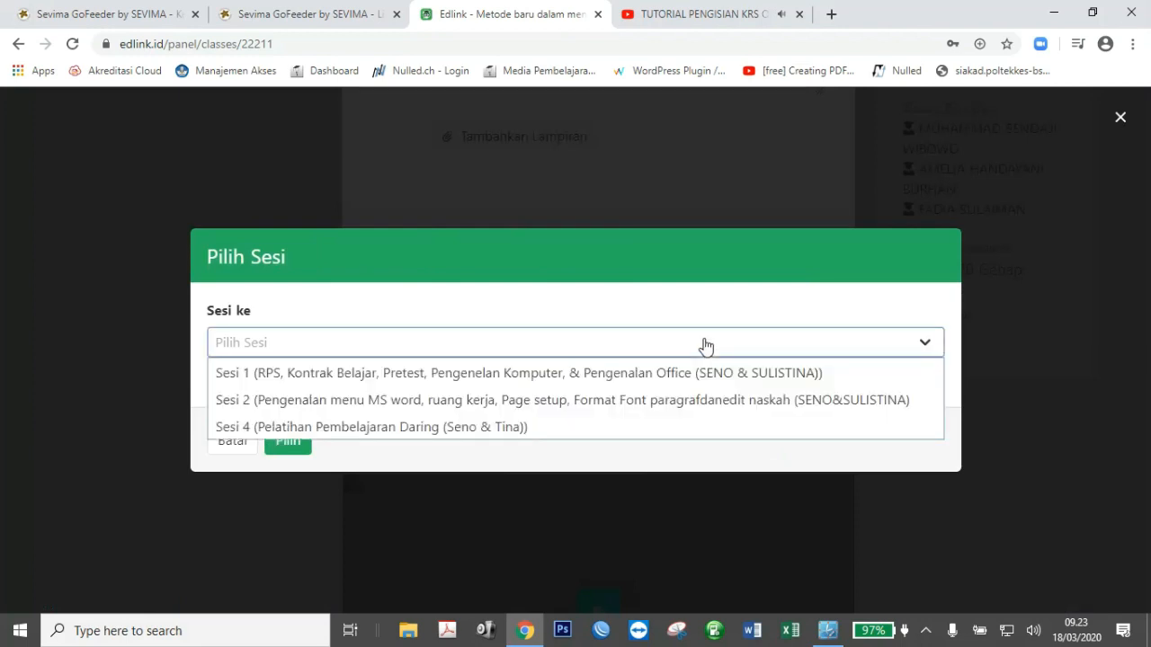
left_click(502, 428)
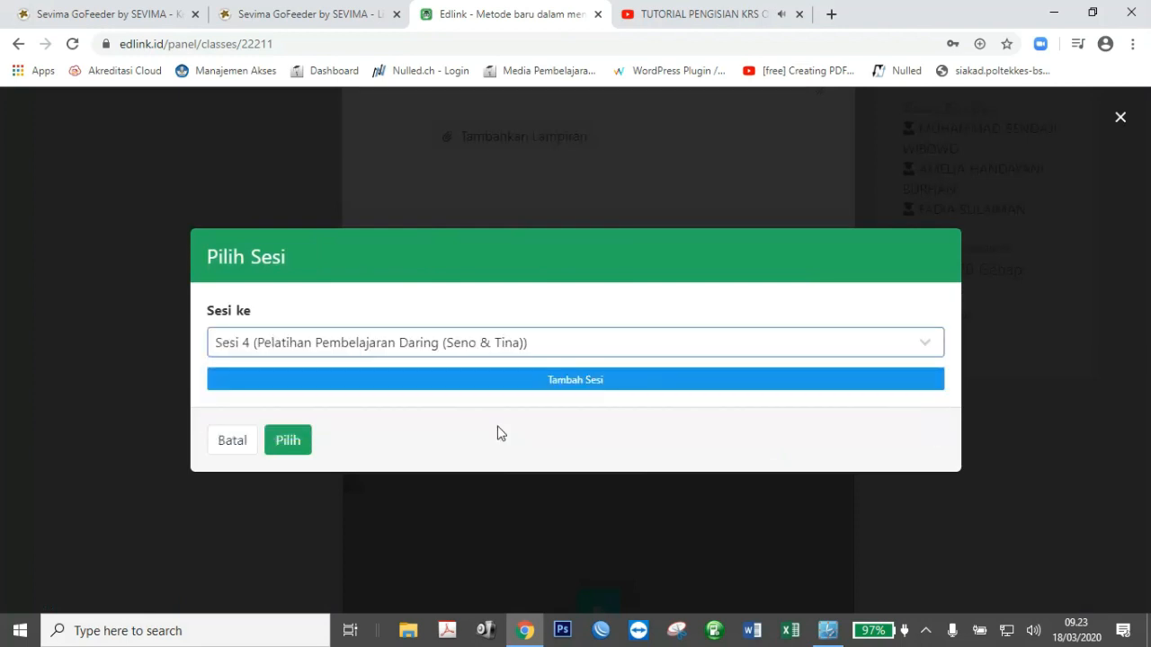
left_click(289, 445)
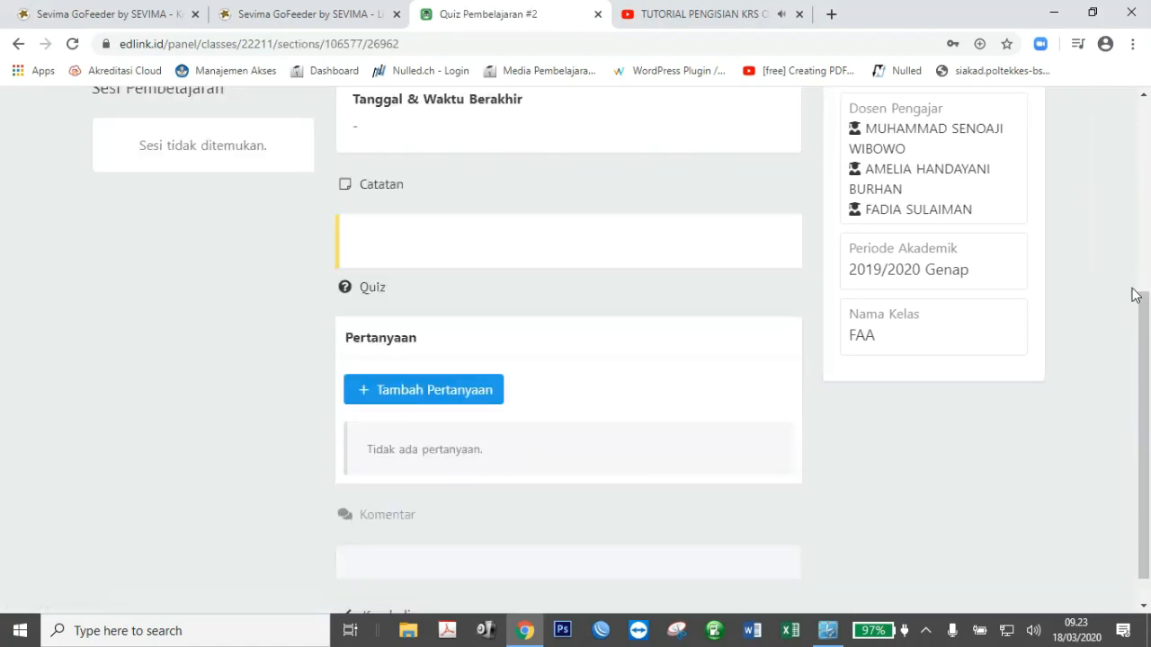
Edit the quiz via Pengaturan > Ubah and append 'Kius Pelatihan Daring' to the topic.
left_click_drag(1142, 297, 1148, 179)
left_click(760, 172)
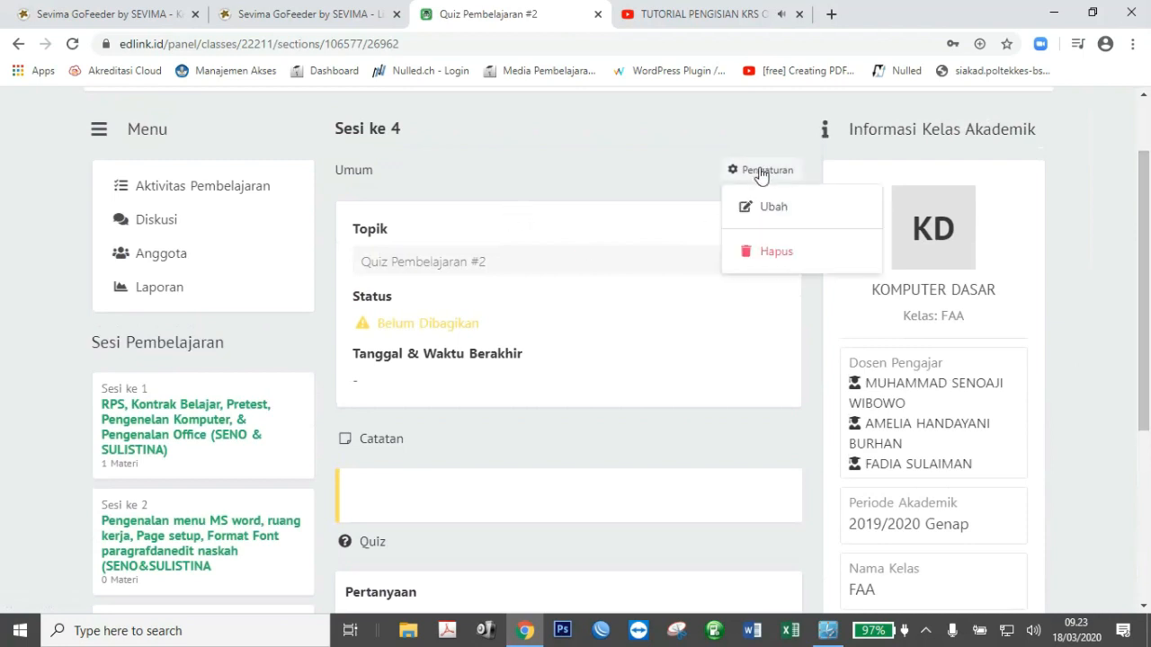
left_click_drag(335, 128, 401, 127)
left_click(772, 170)
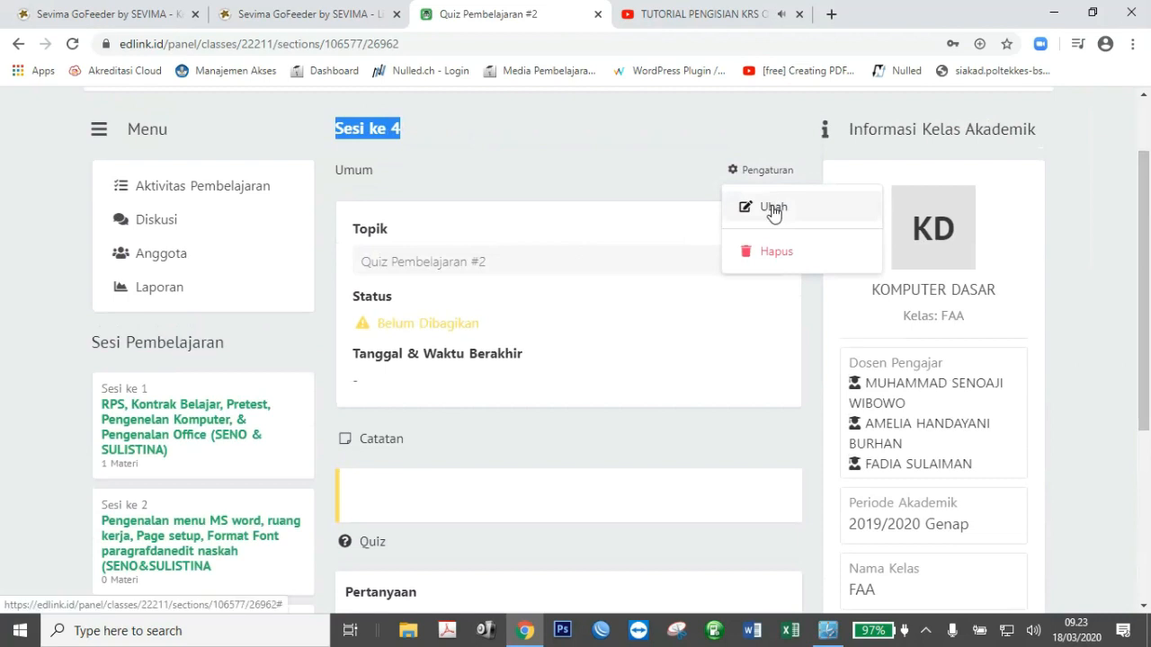
left_click(773, 208)
left_click(546, 261)
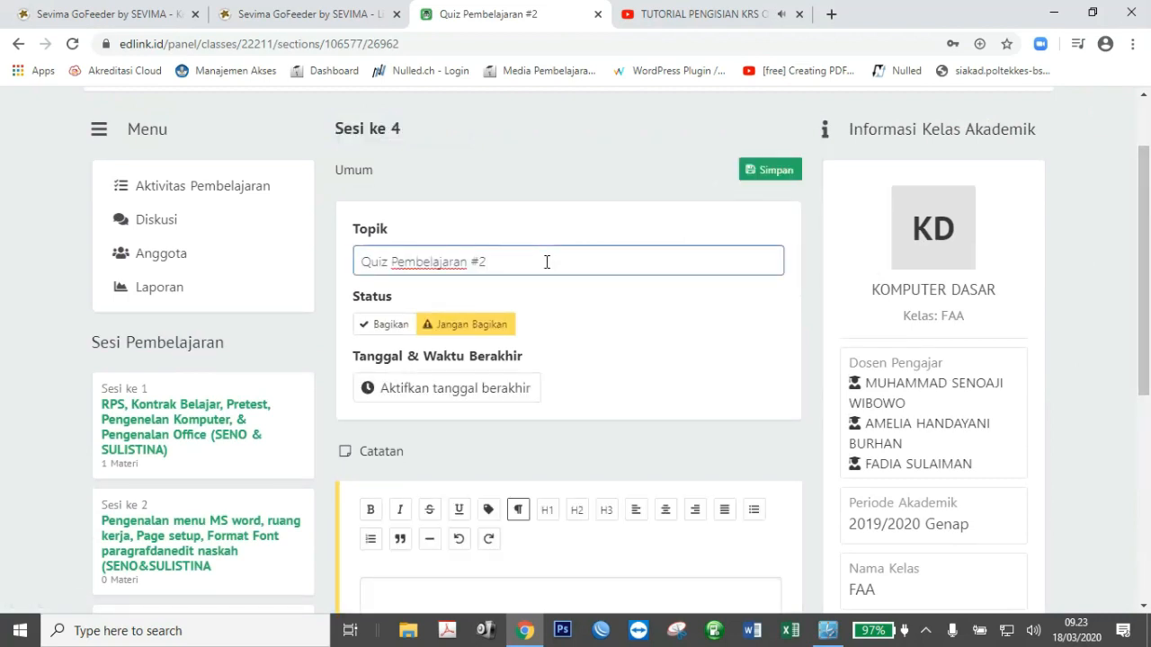
type("Kius")
type(" Pem")
type("latihan ")
type("Da")
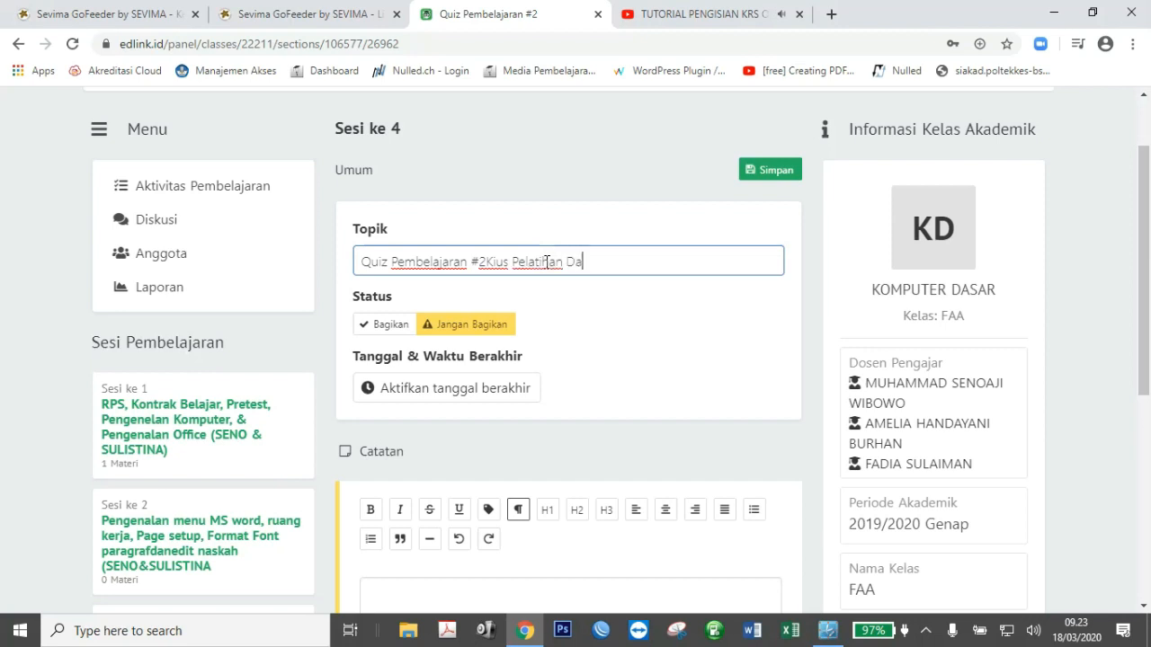
type("ring")
scroll(1145, 314, "down", 1)
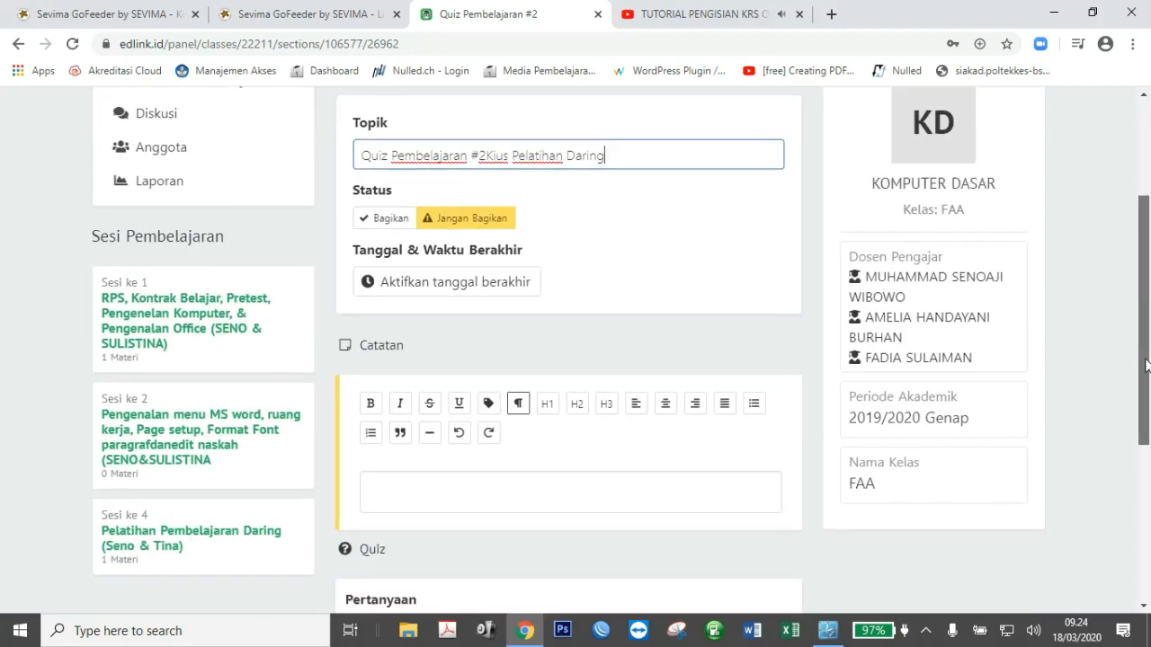
Enable an end date and time for the quiz and set the time to 13:00.
left_click(432, 284)
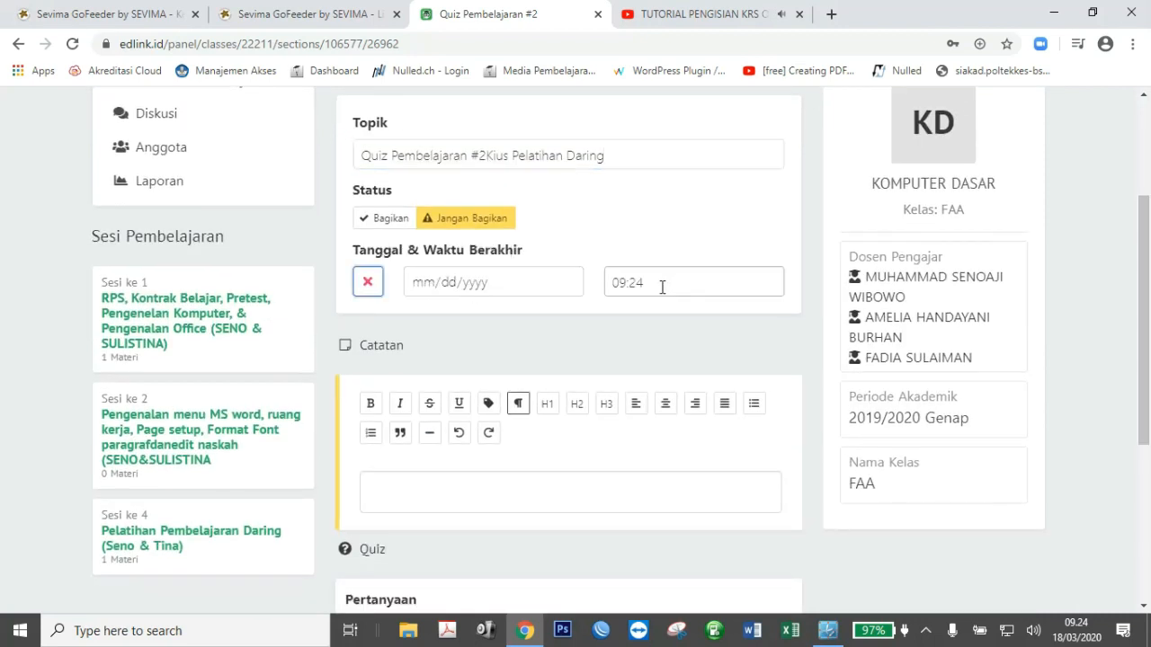
left_click(613, 282)
left_click(626, 326)
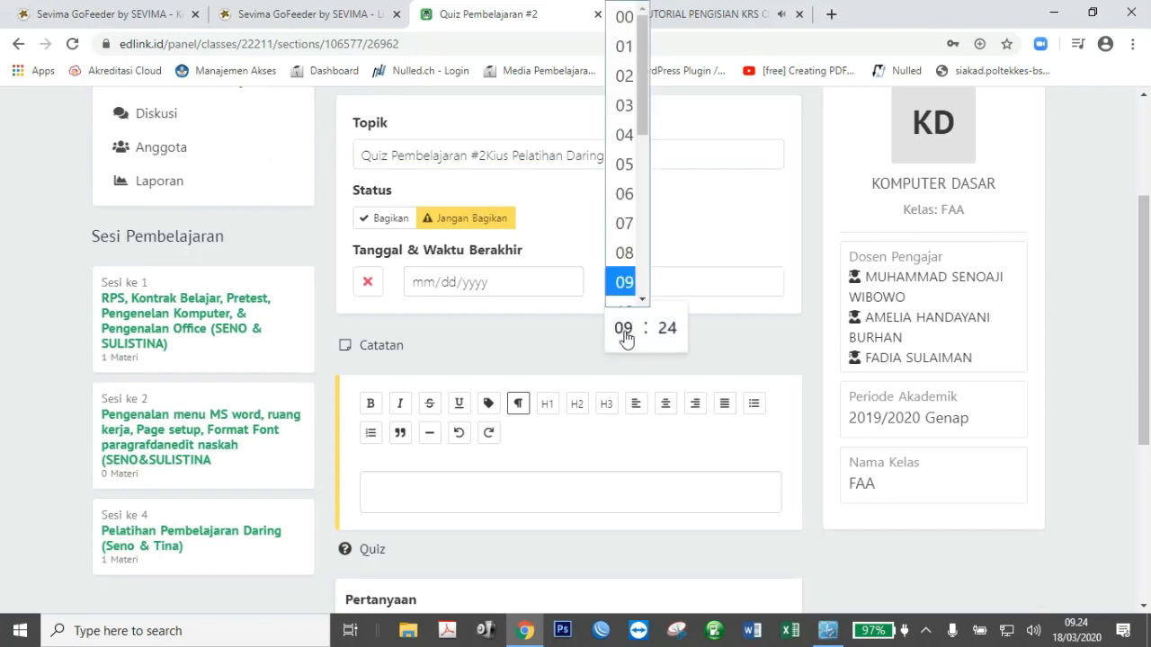
left_click_drag(641, 135, 644, 224)
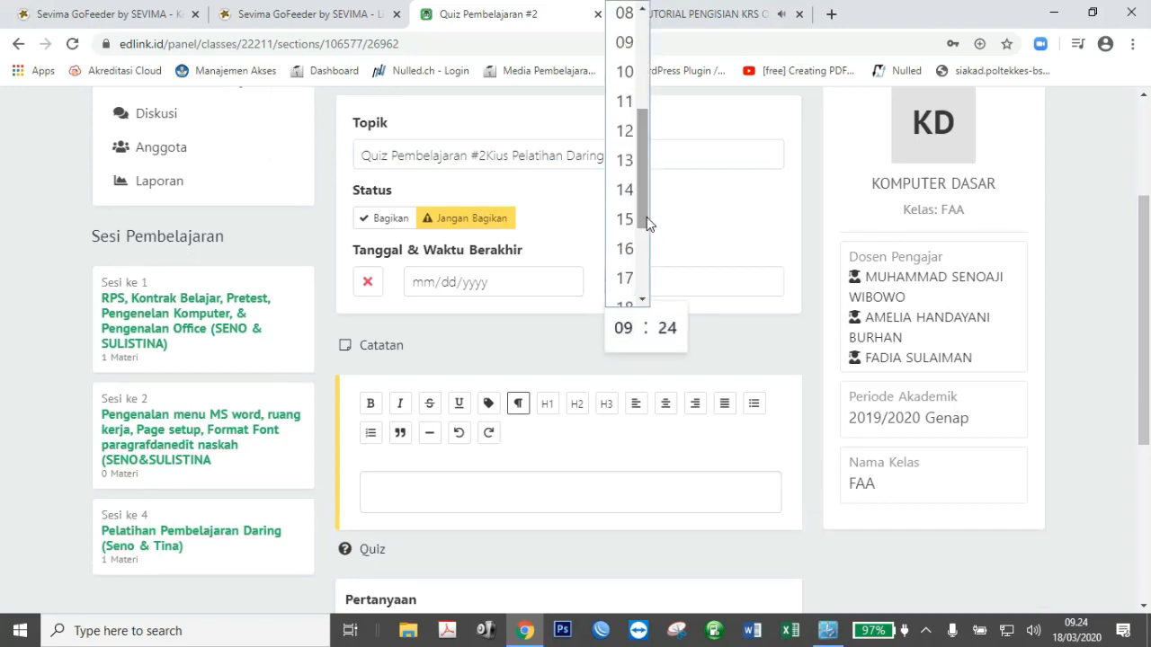
left_click(624, 157)
left_click(666, 328)
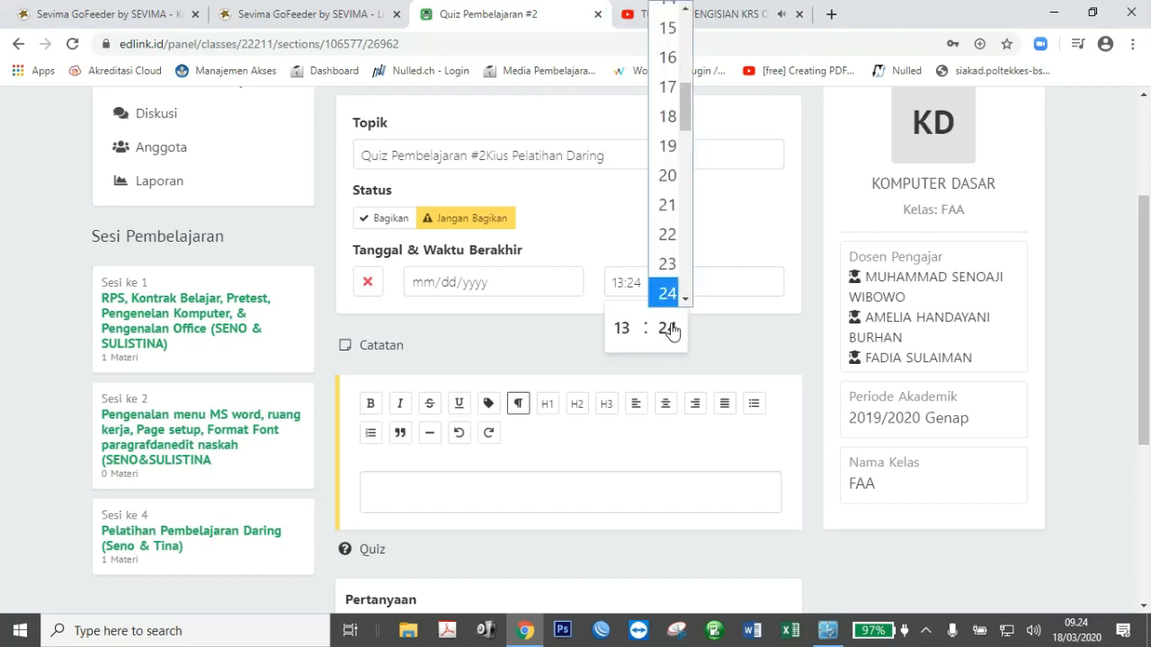
left_click_drag(683, 121, 689, 18)
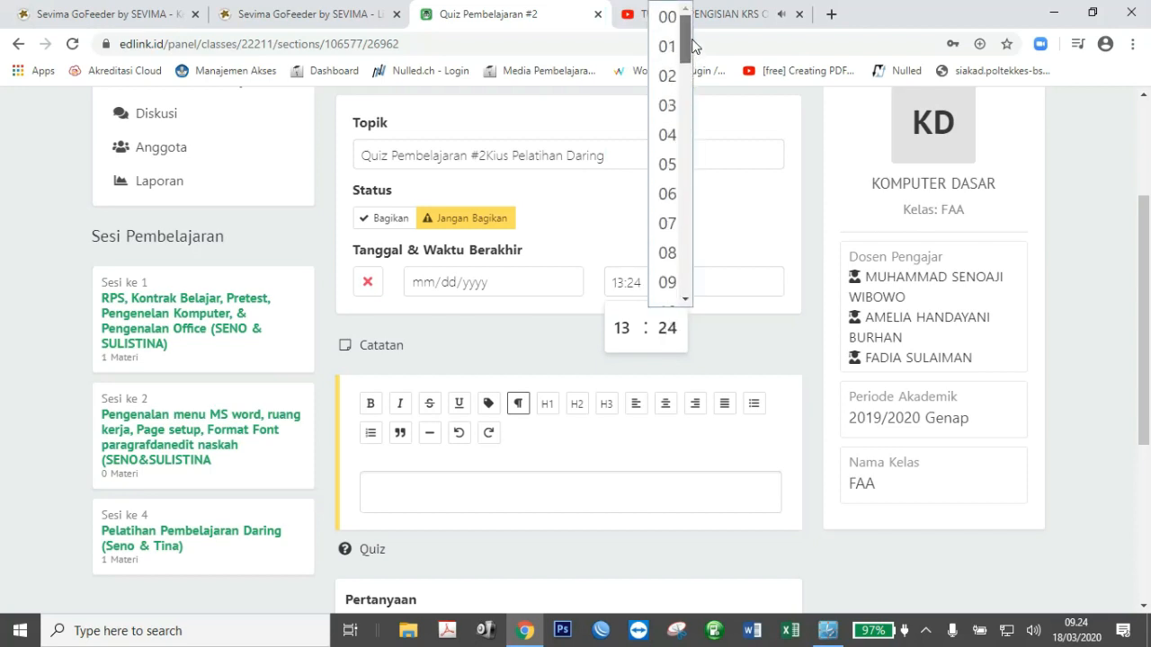
left_click(666, 18)
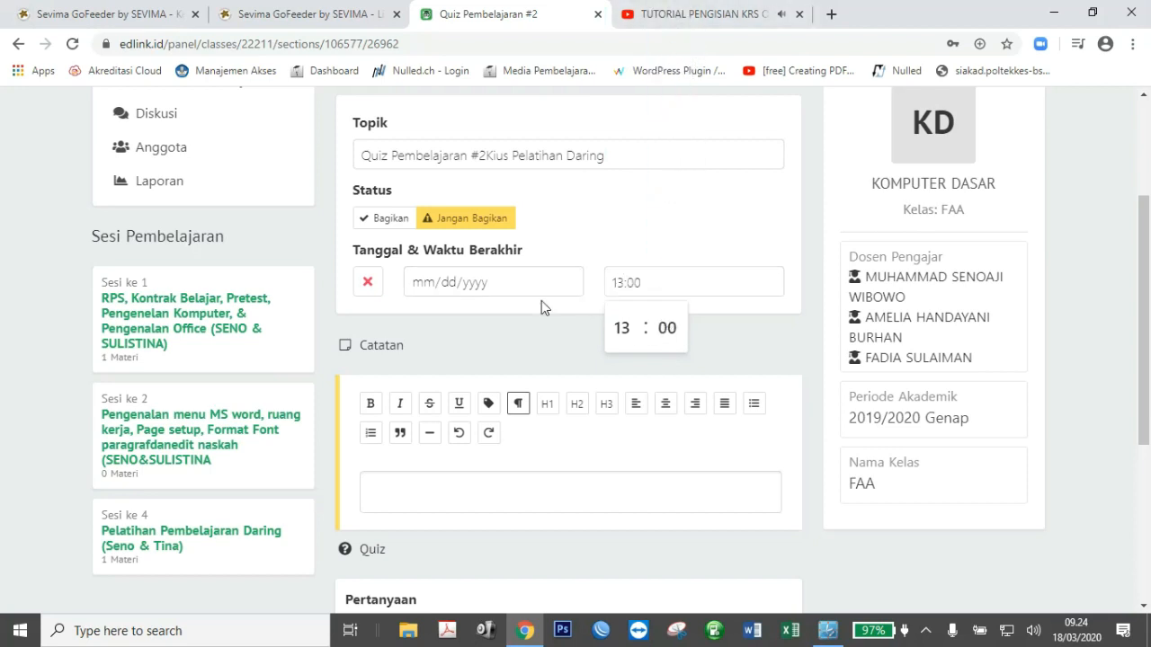
Set the quiz's end date to March 18, 2020.
left_click(566, 282)
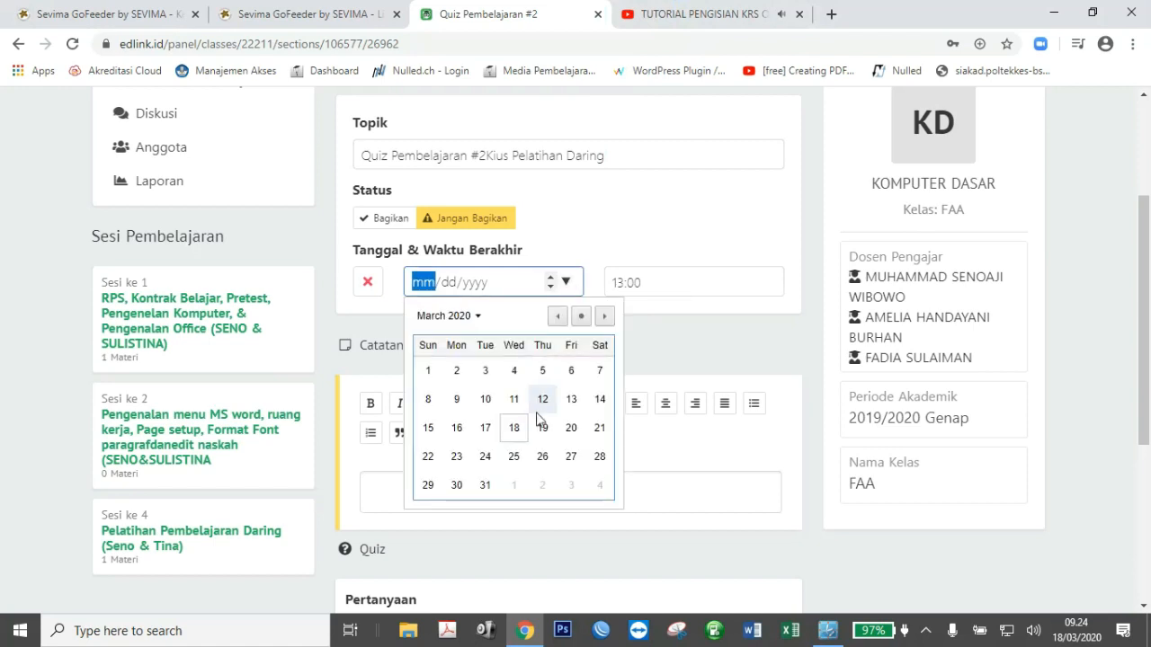
left_click(518, 433)
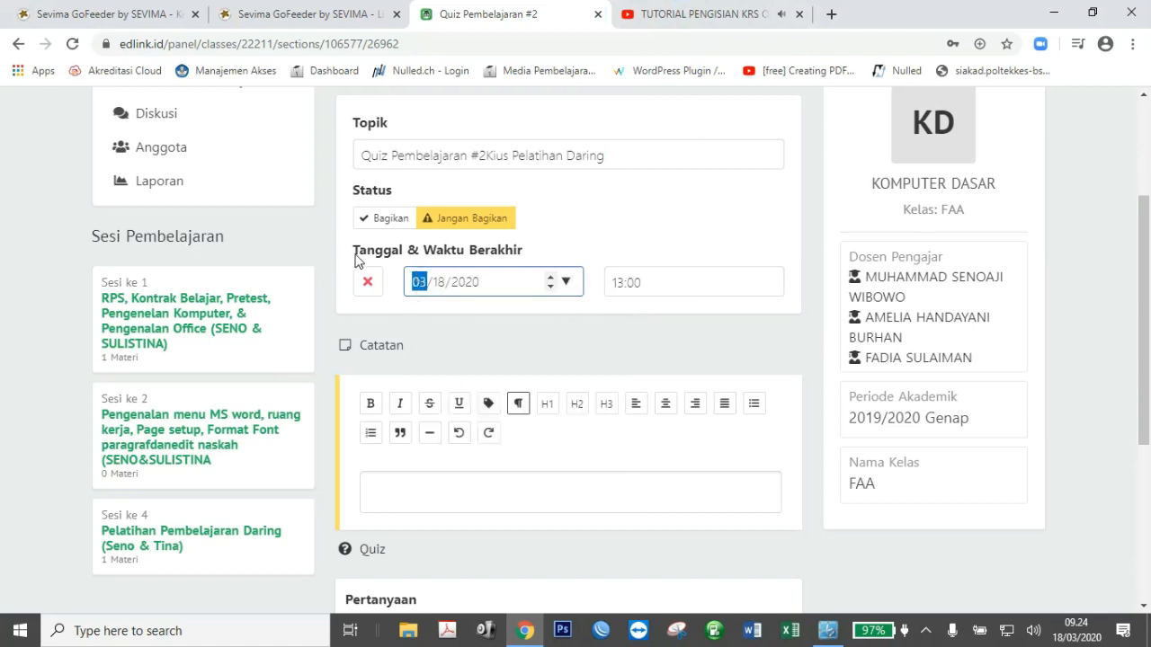
left_click_drag(355, 256, 578, 249)
left_click(600, 252)
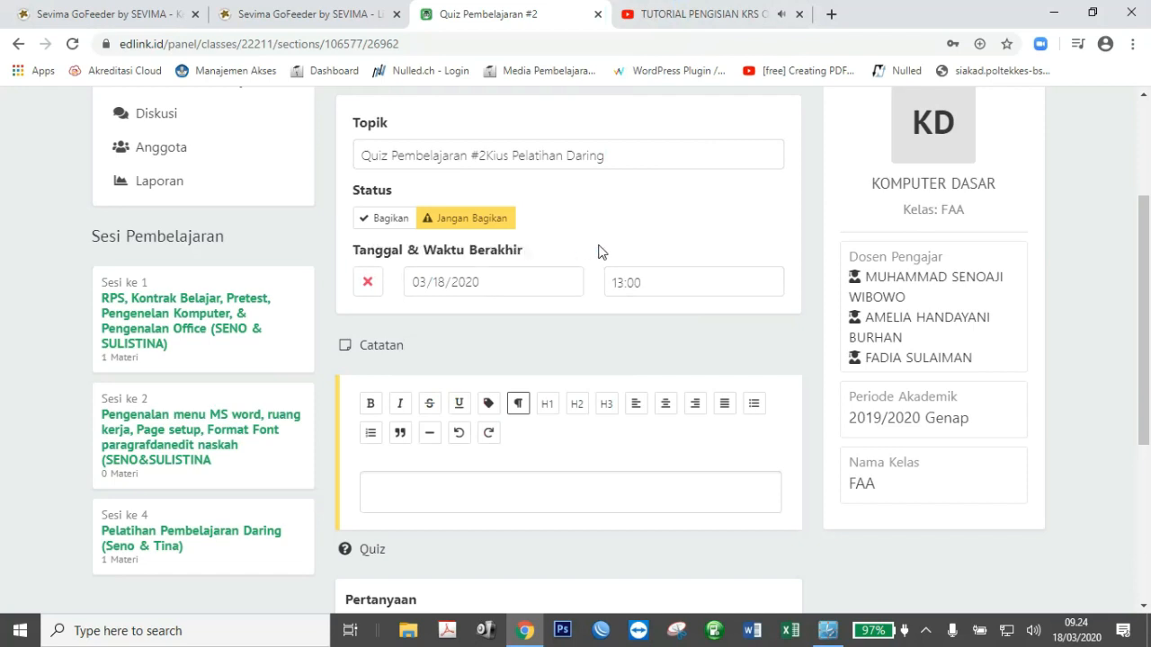
scroll(620, 368, "down", 2)
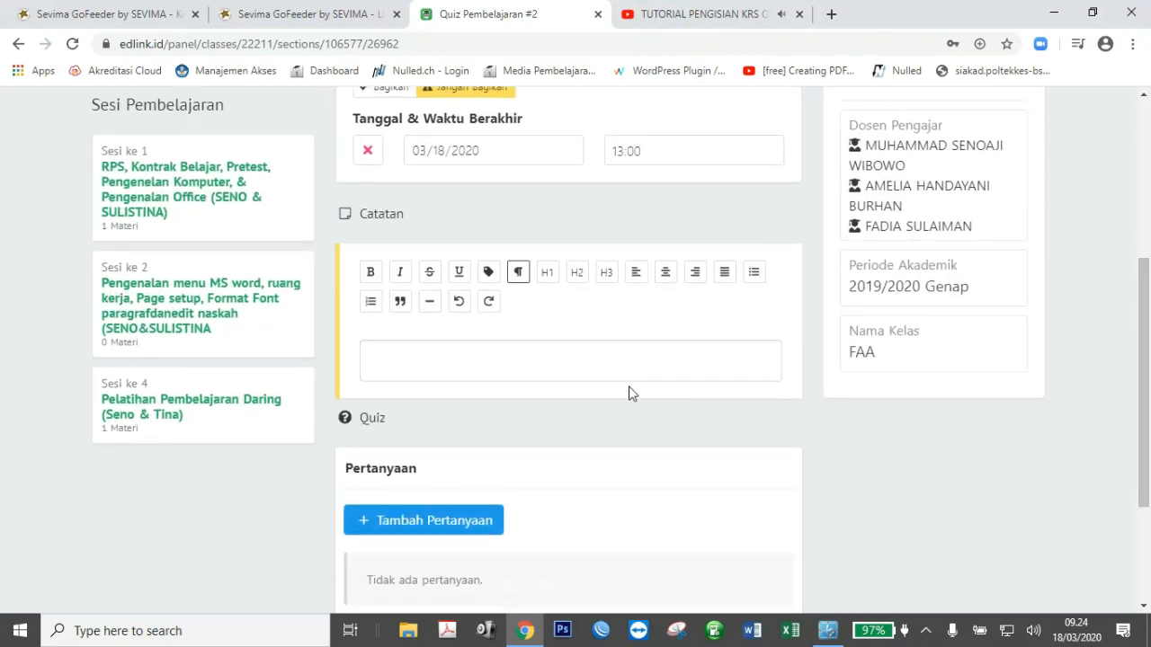
Write the Catatan 'Jawablah pertanyaan di bawah ini dengan tepat dan perhatikan batas waktu mengerjakan...!!'.
left_click(574, 362)
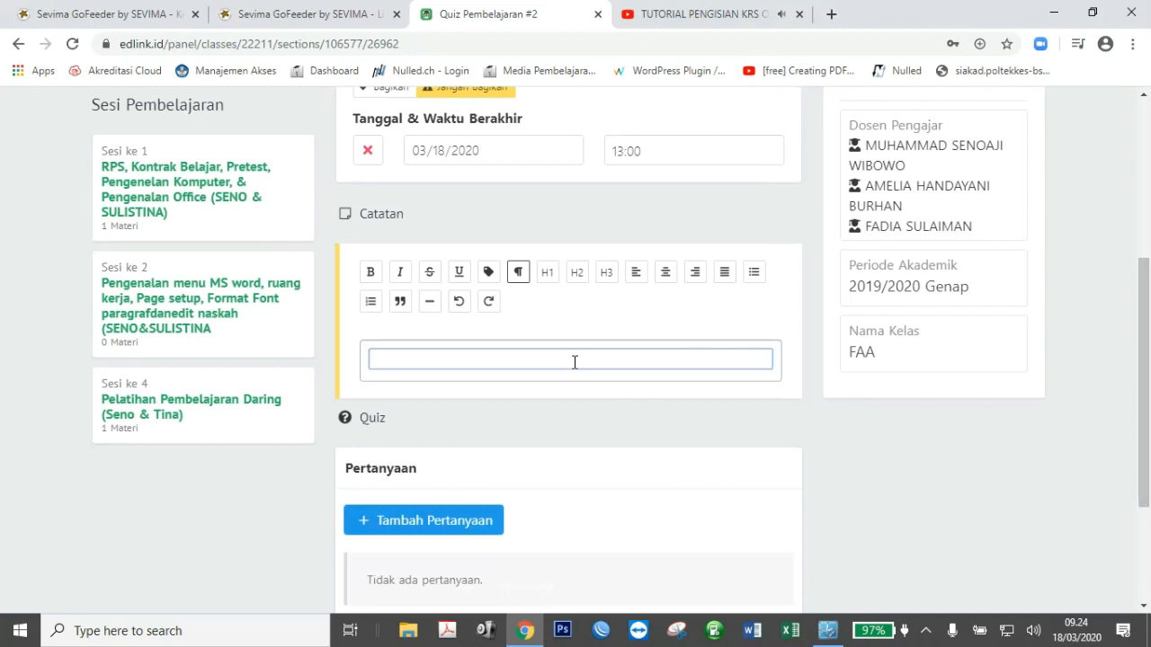
type("Jawablah per")
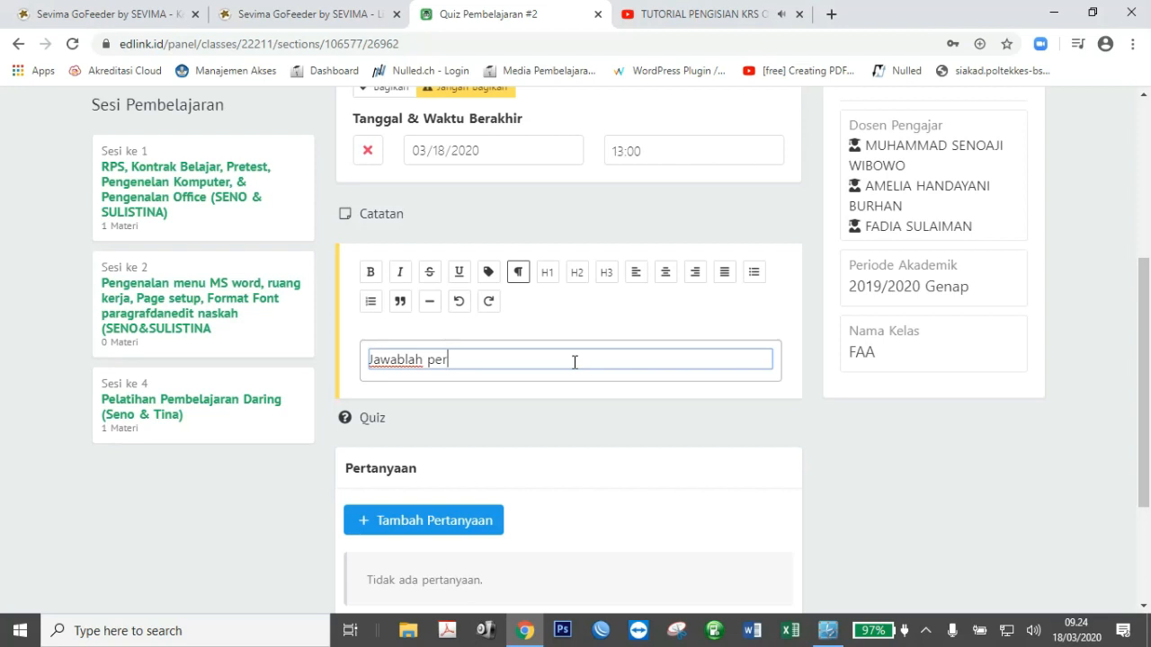
type("tanyaan di bawah in")
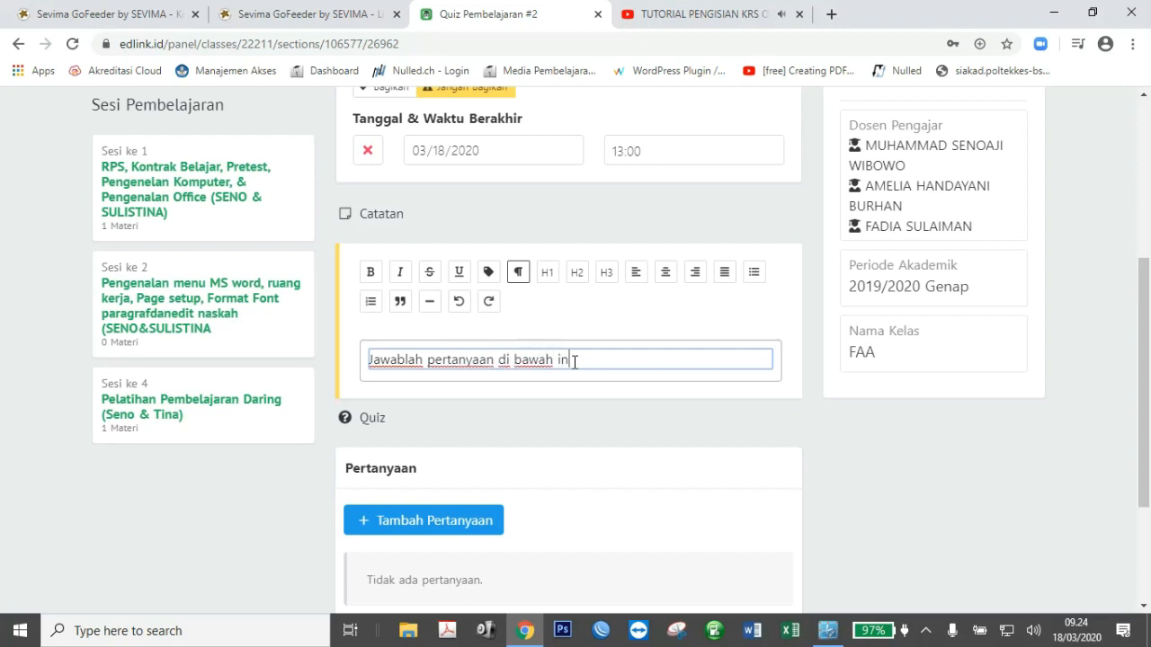
type("i dengan te")
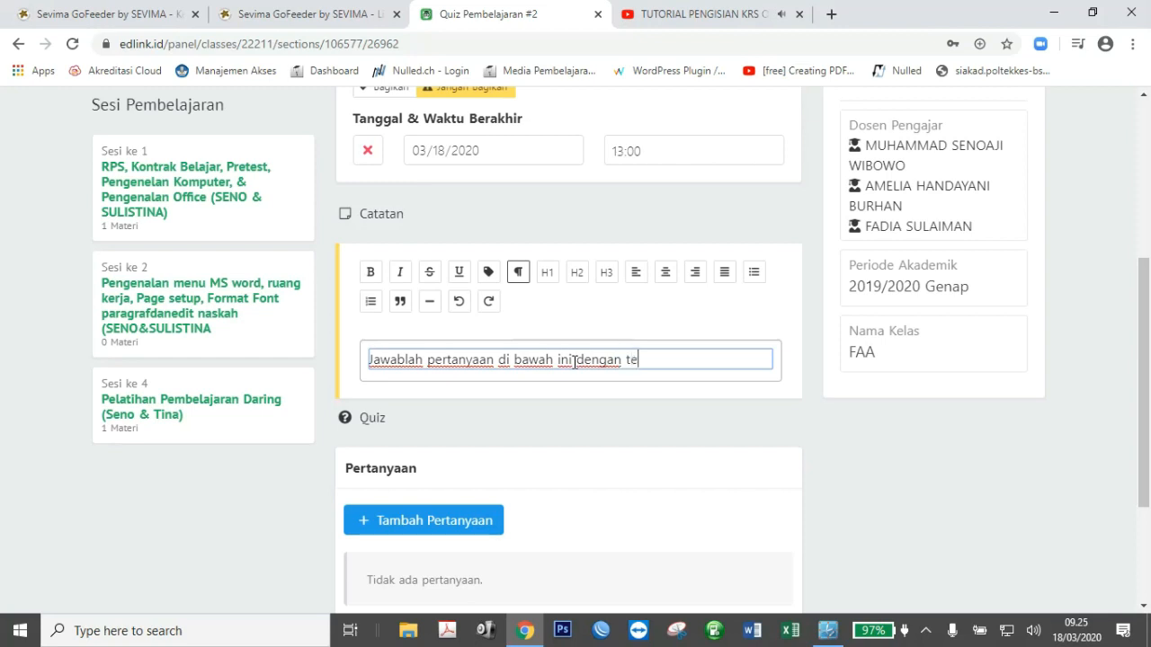
type("pat dan")
type("perhatikan batas ak")
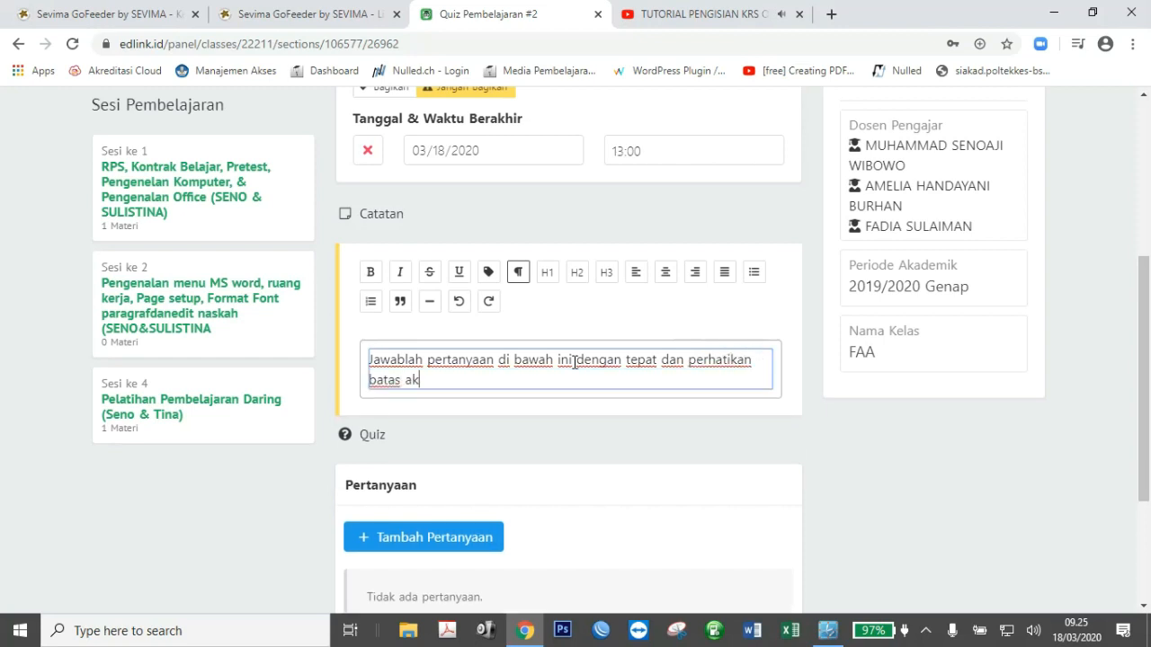
key("BackSpace")
key("BackSpace")
type("waktu mengerjaka")
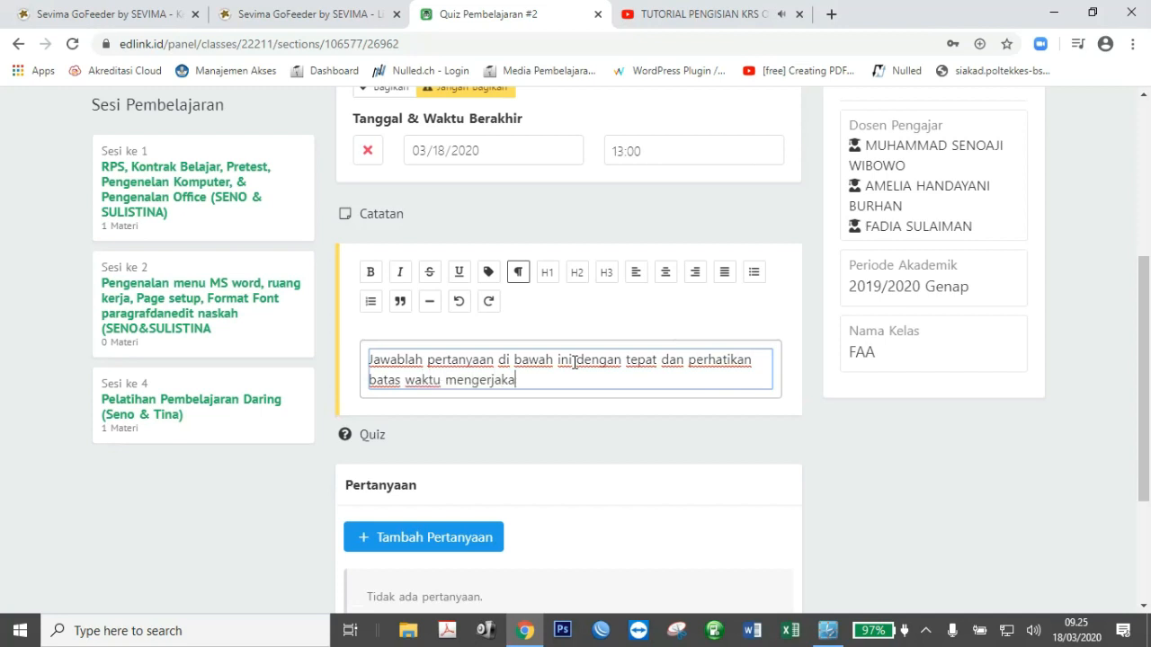
type("n...!!")
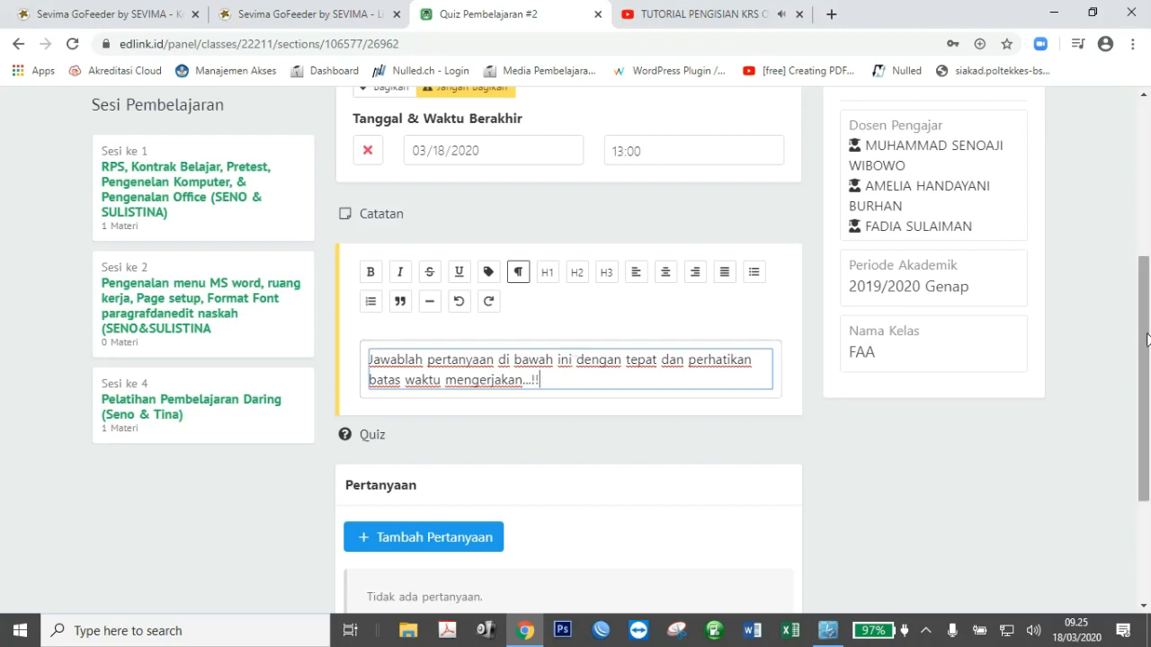
left_click_drag(1146, 338, 1146, 435)
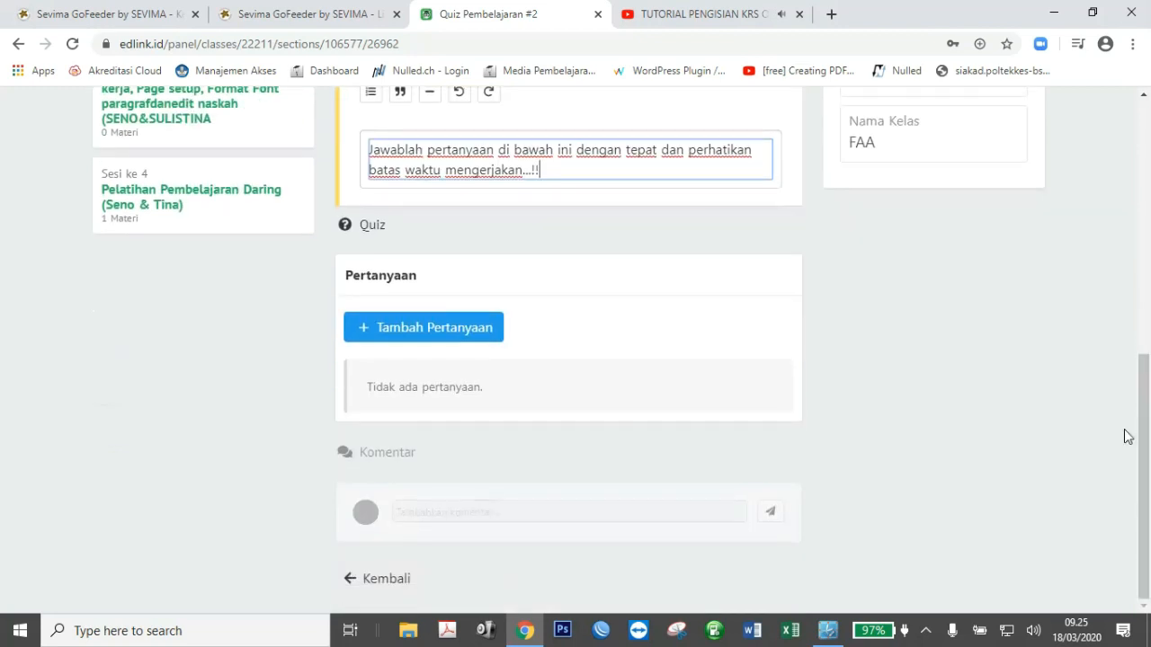
Enter the bold question 'Siapa presiden RI ke 3?' with a score of 10.
left_click(459, 329)
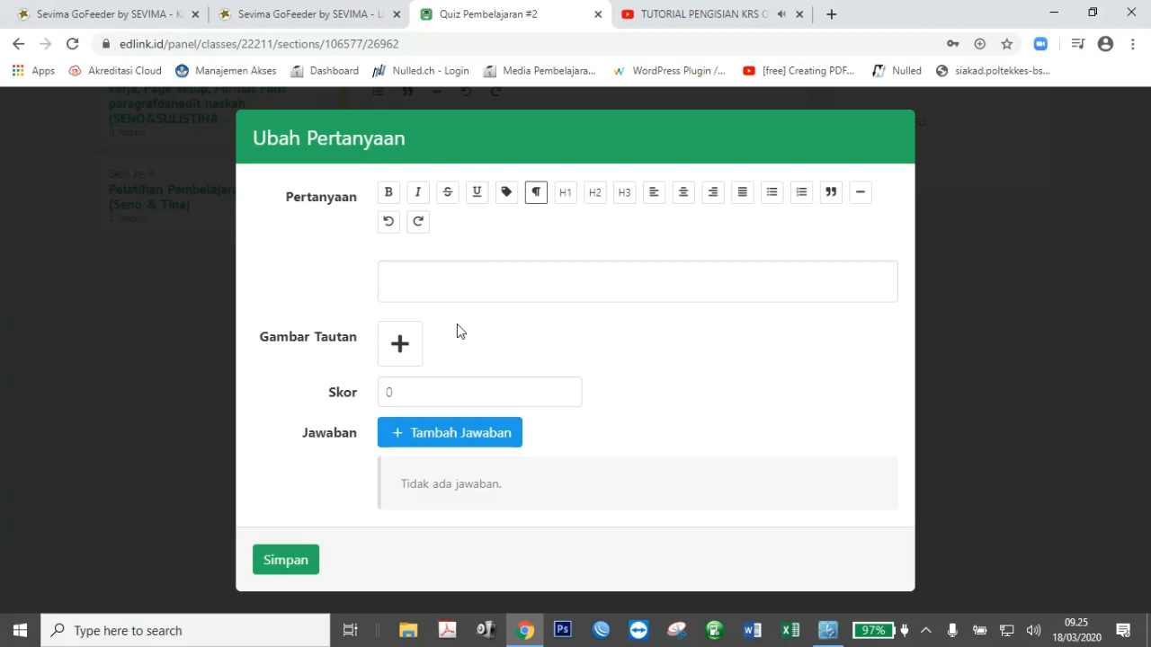
left_click(419, 287)
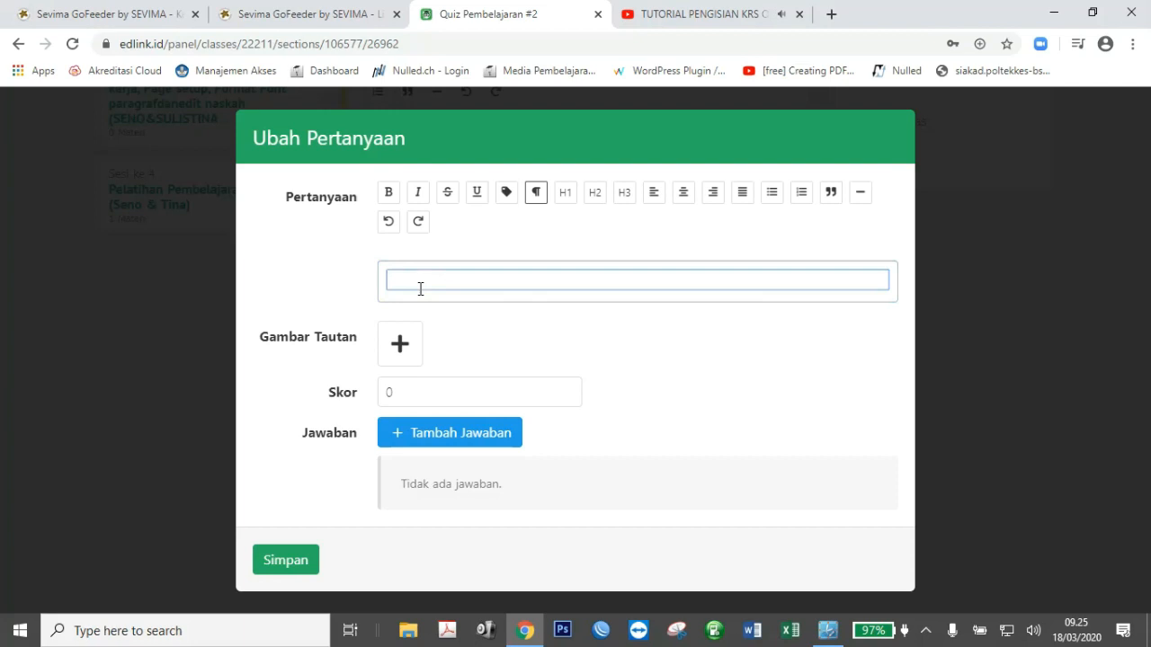
type("Siapa presiden RI ke 3")
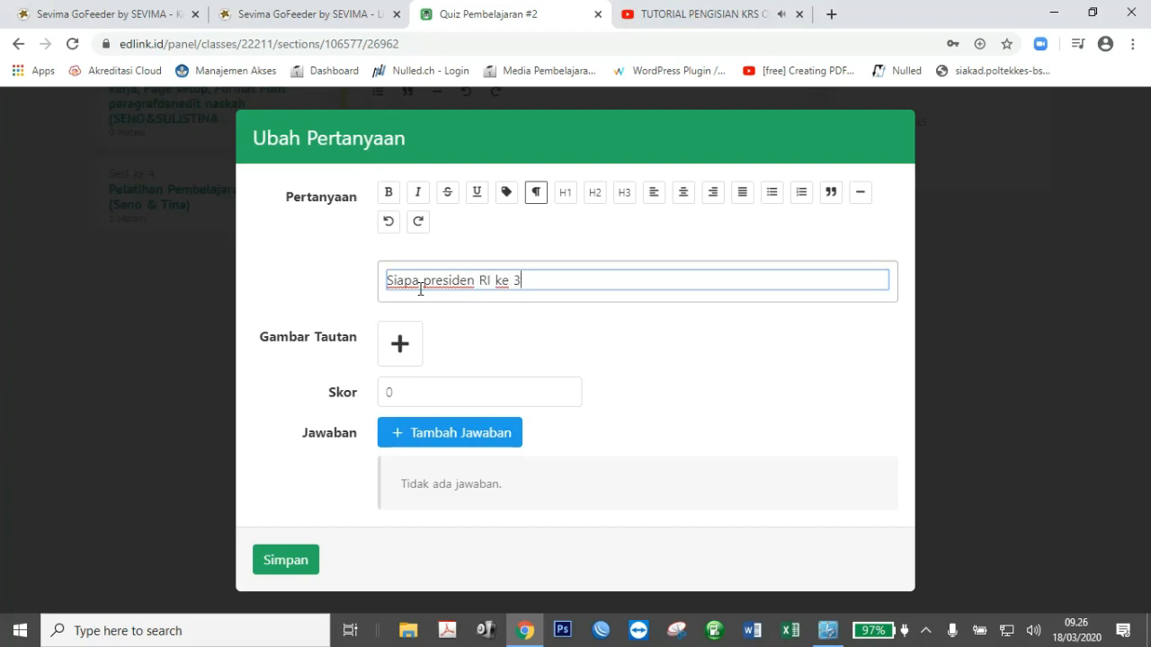
type("?")
left_click_drag(529, 281, 372, 274)
left_click(388, 193)
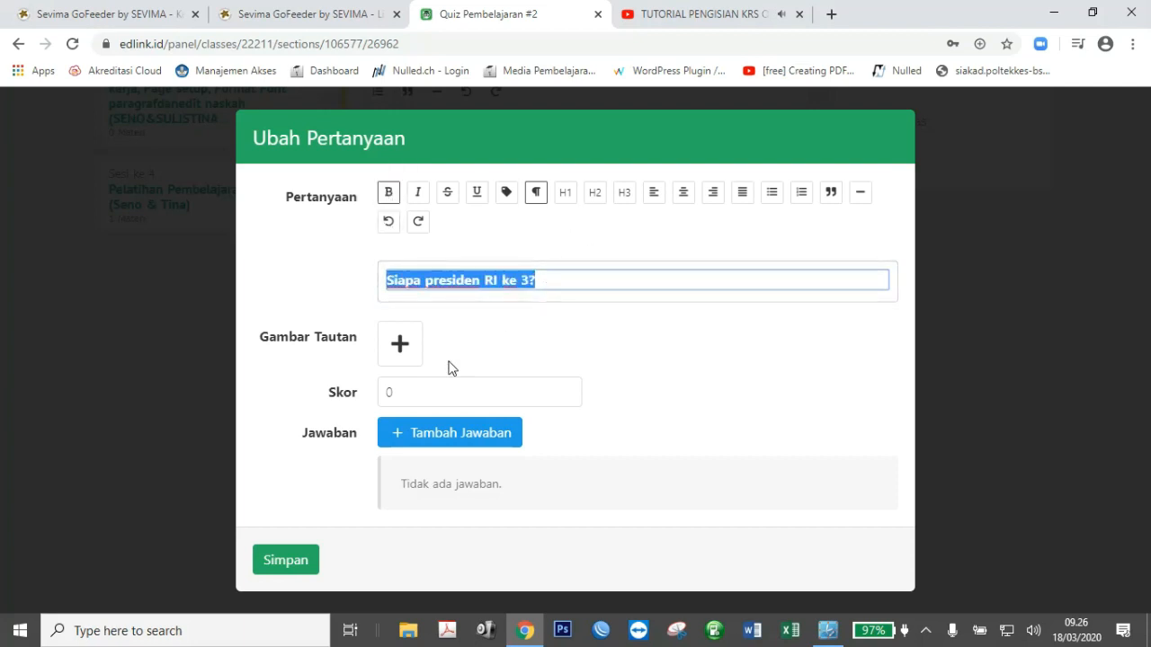
left_click(424, 388)
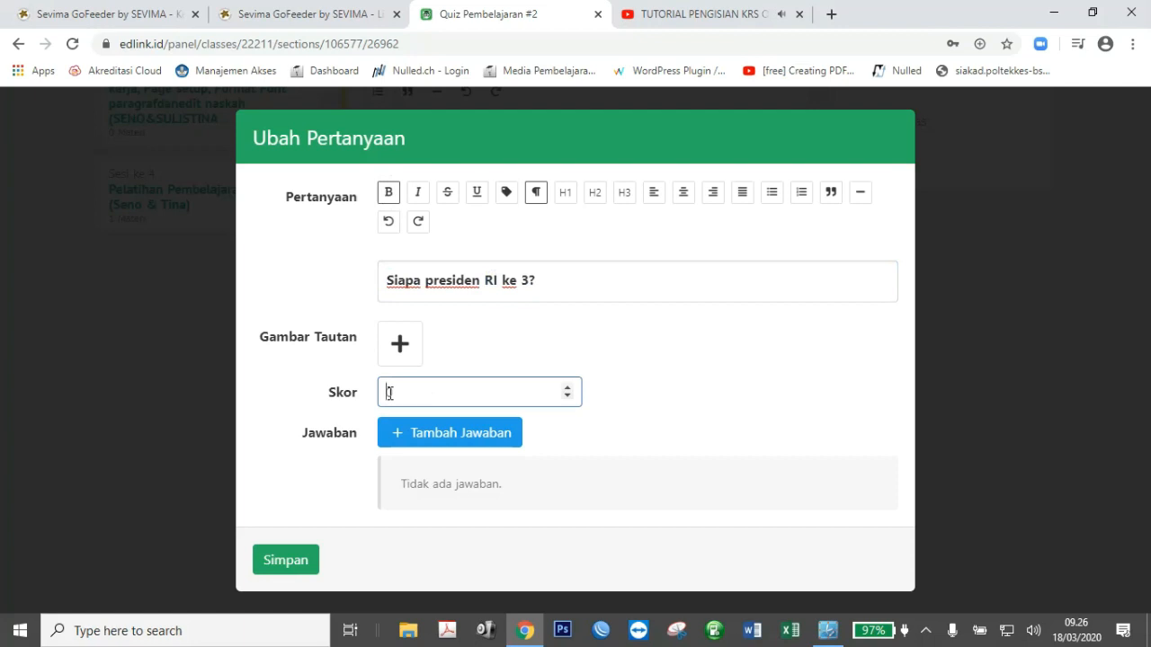
type("10")
Add five answer options, A through E.
left_click(450, 436)
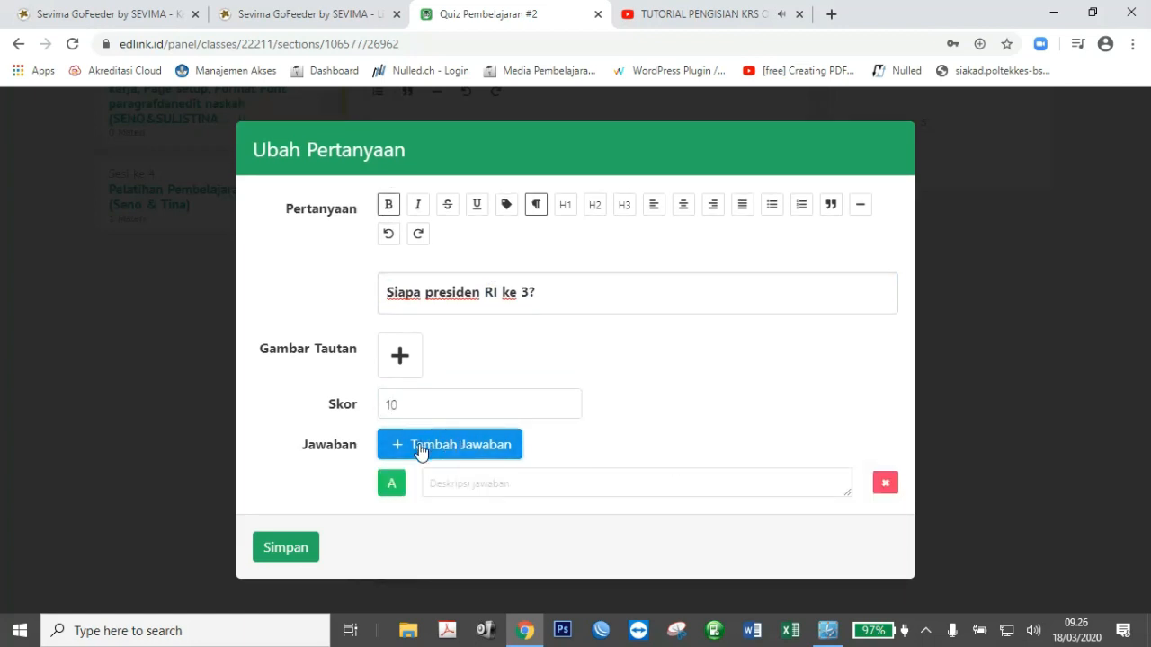
left_click(420, 450)
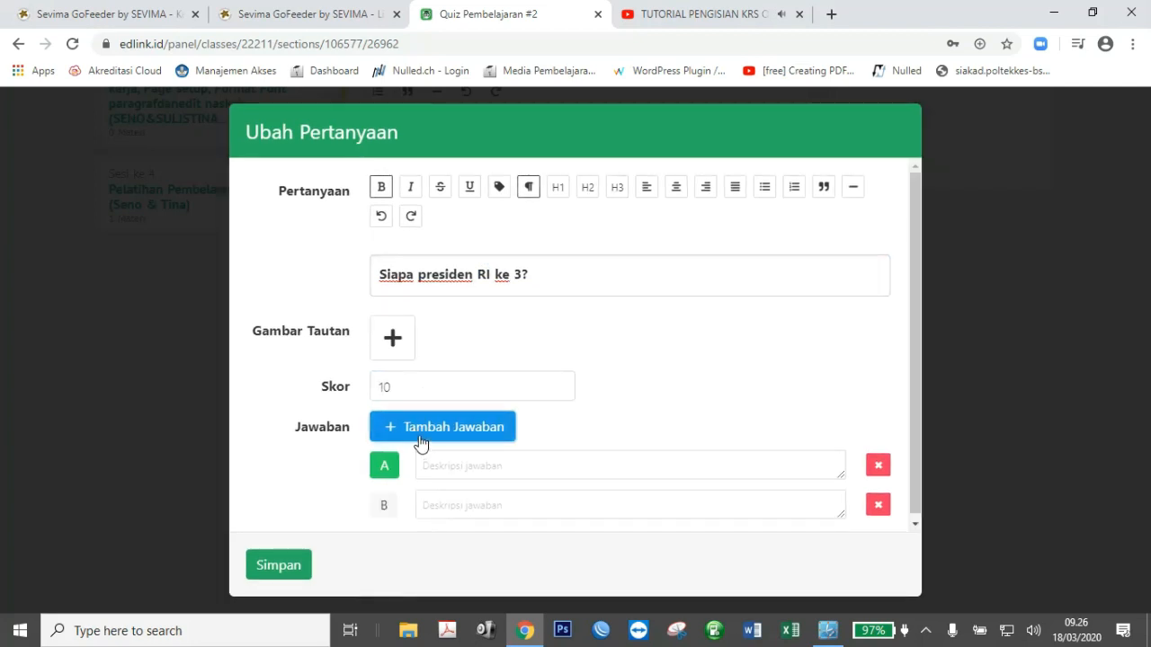
left_click(418, 435)
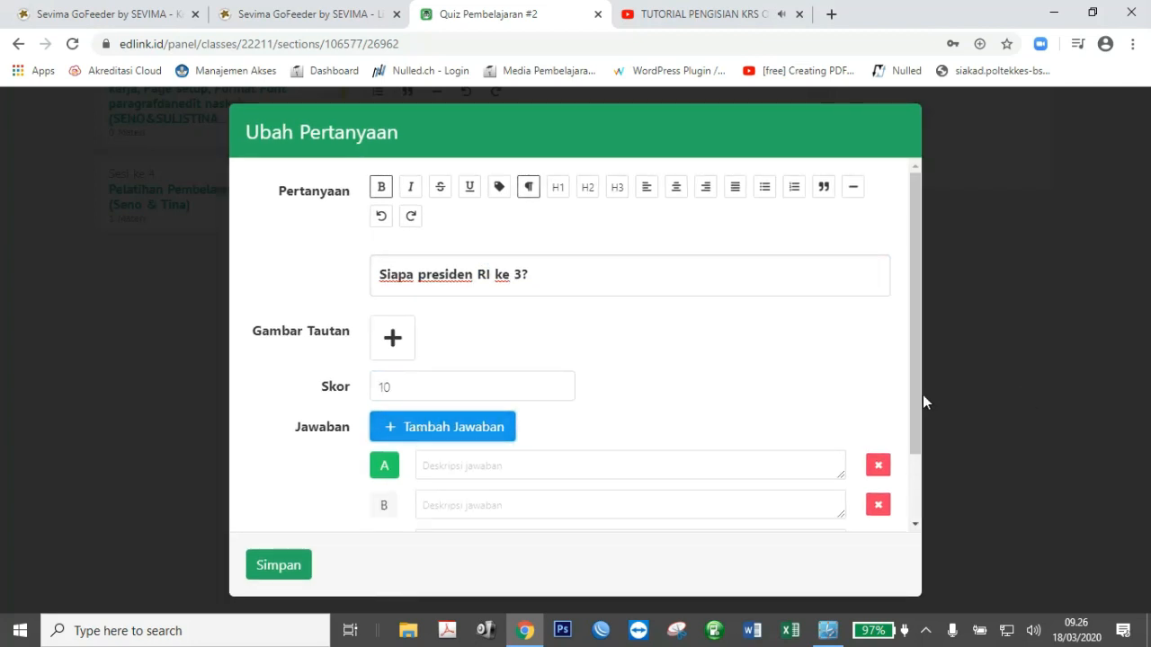
scroll(908, 450, "down", 1)
left_click(407, 346)
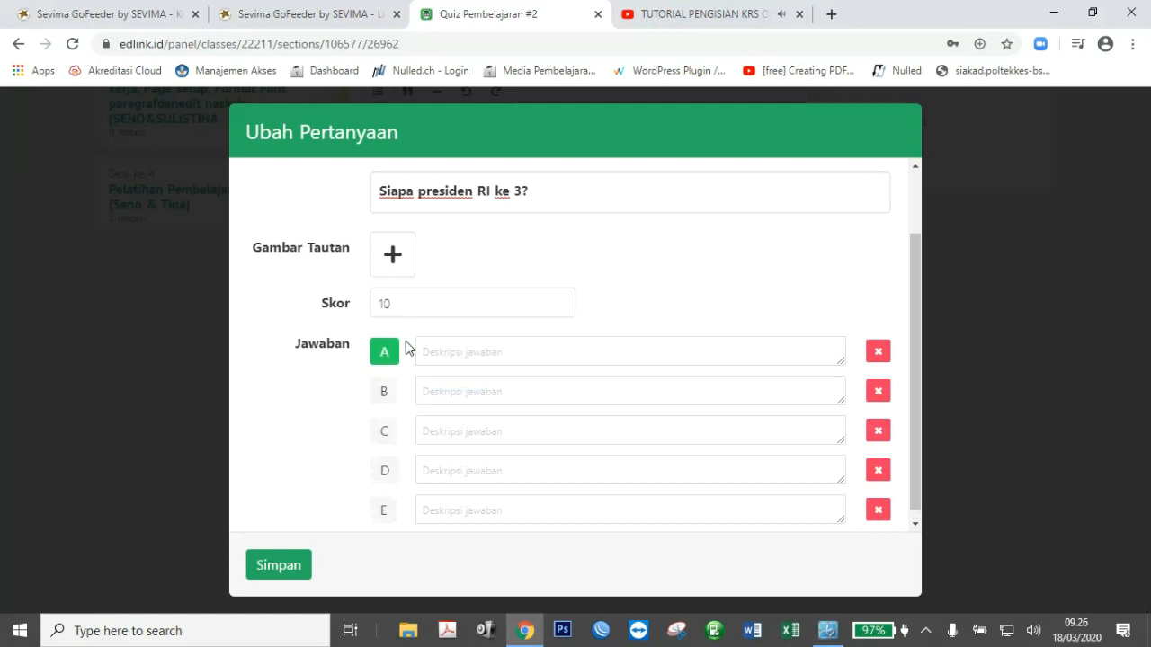
Fill in answers A–E: Senpaji, Wibowo, Aji, Saka, Muhammad.
left_click(437, 352)
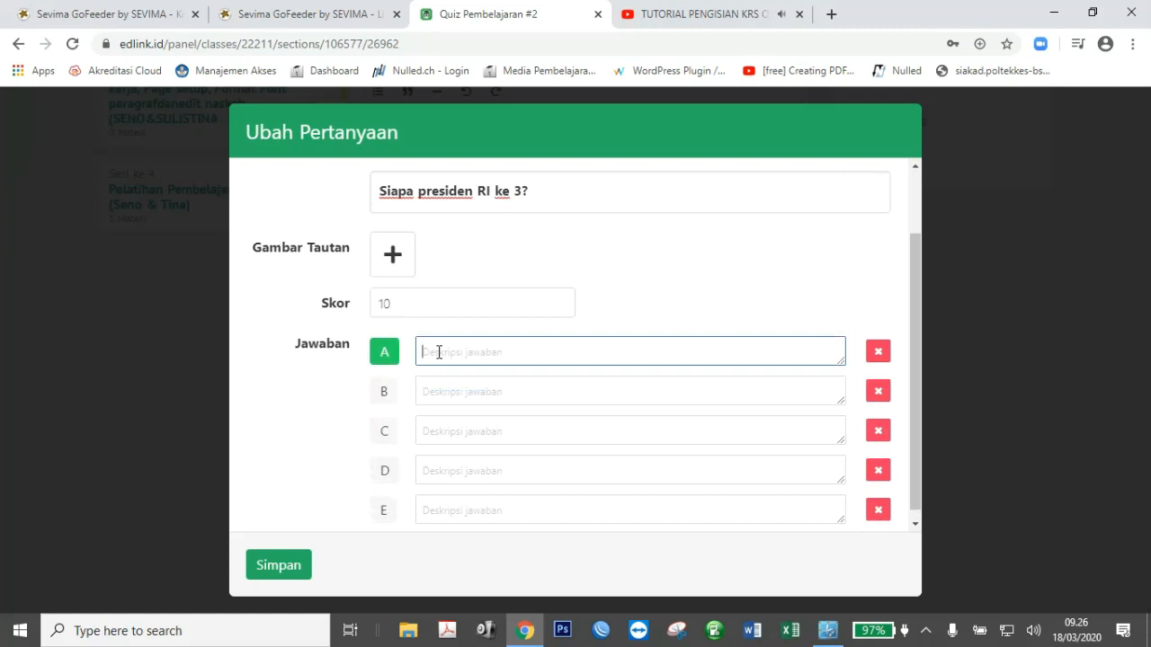
type("Senpaji")
key("Tab")
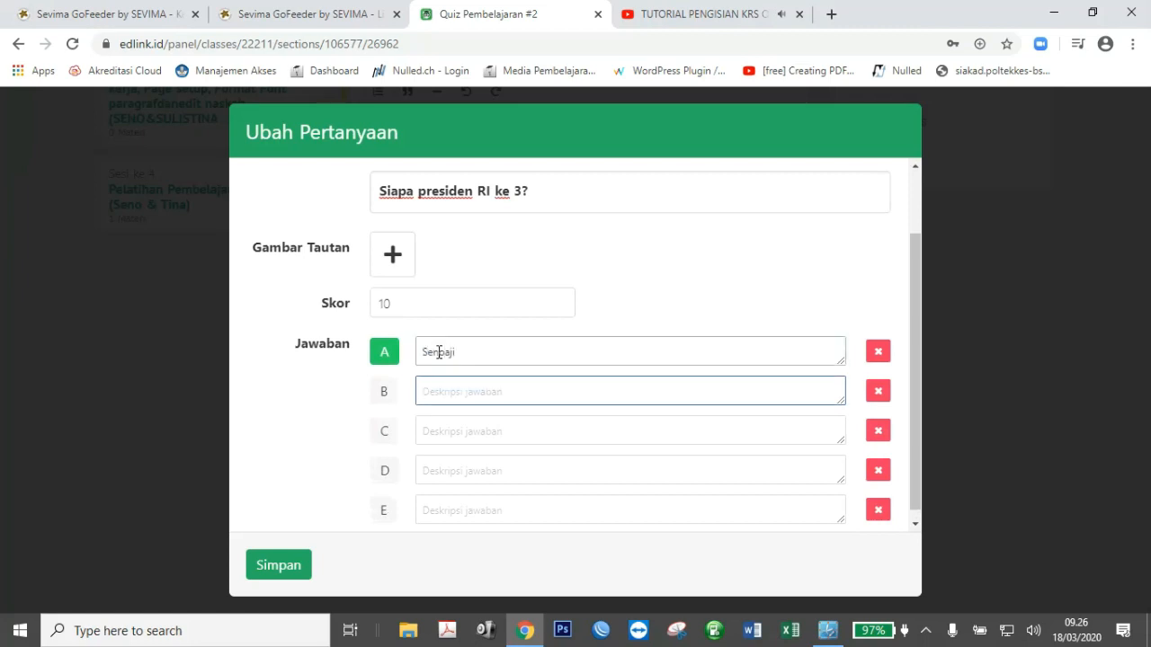
type("Wibowo")
key("Tab")
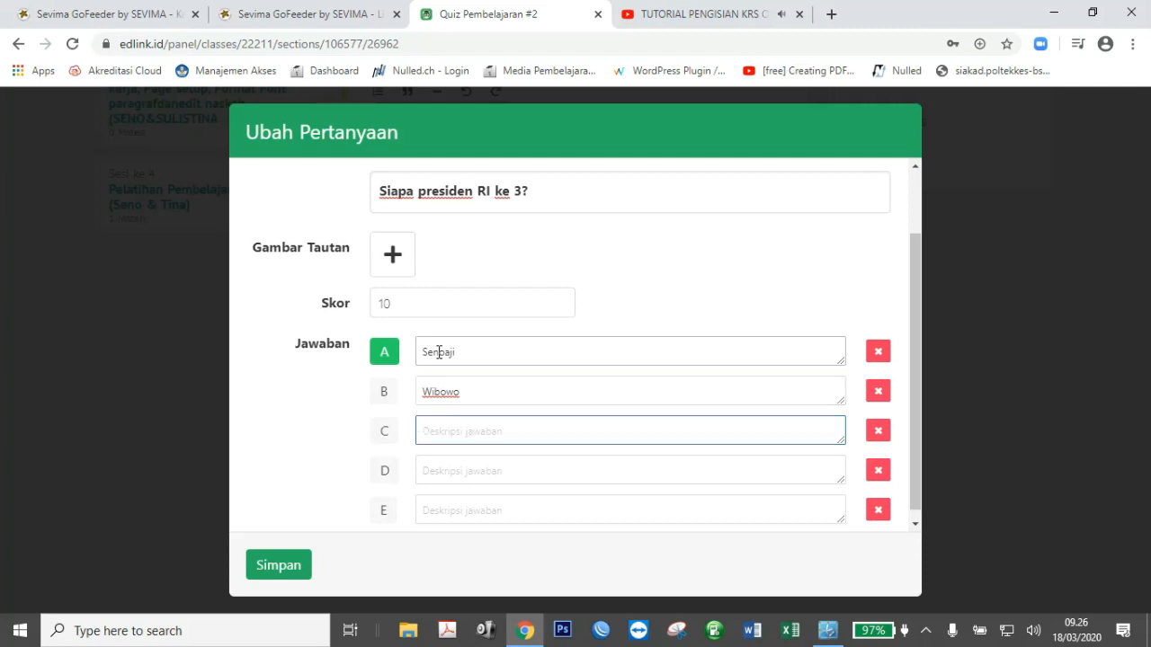
type("Aji")
key("Tab")
type("Saka")
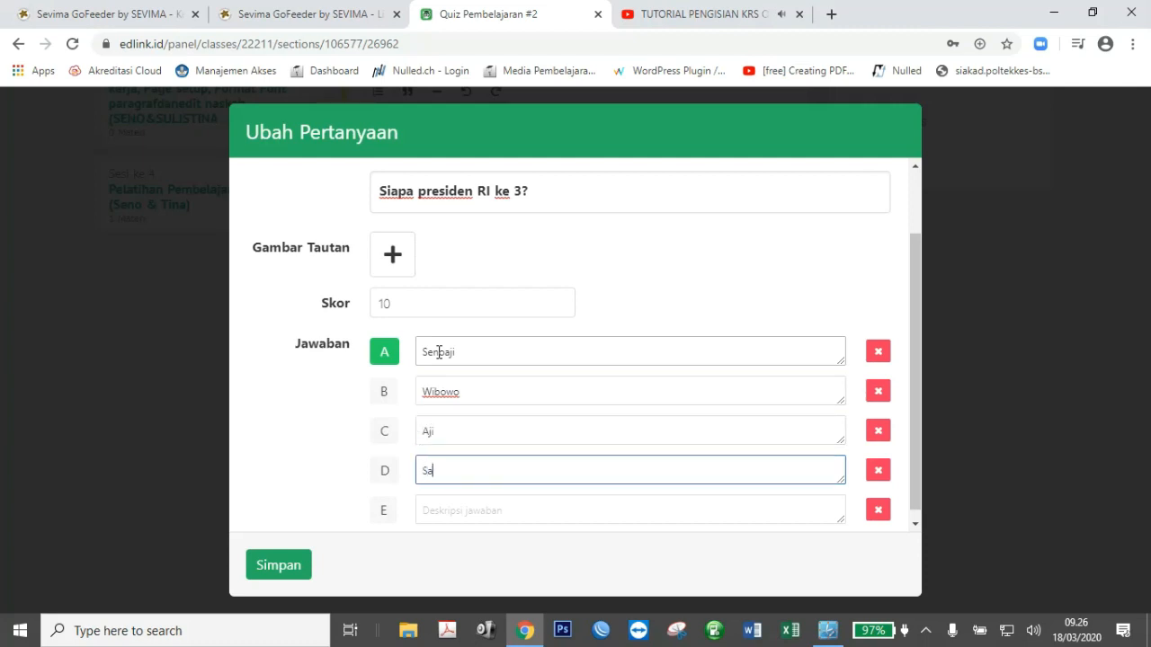
key("Tab")
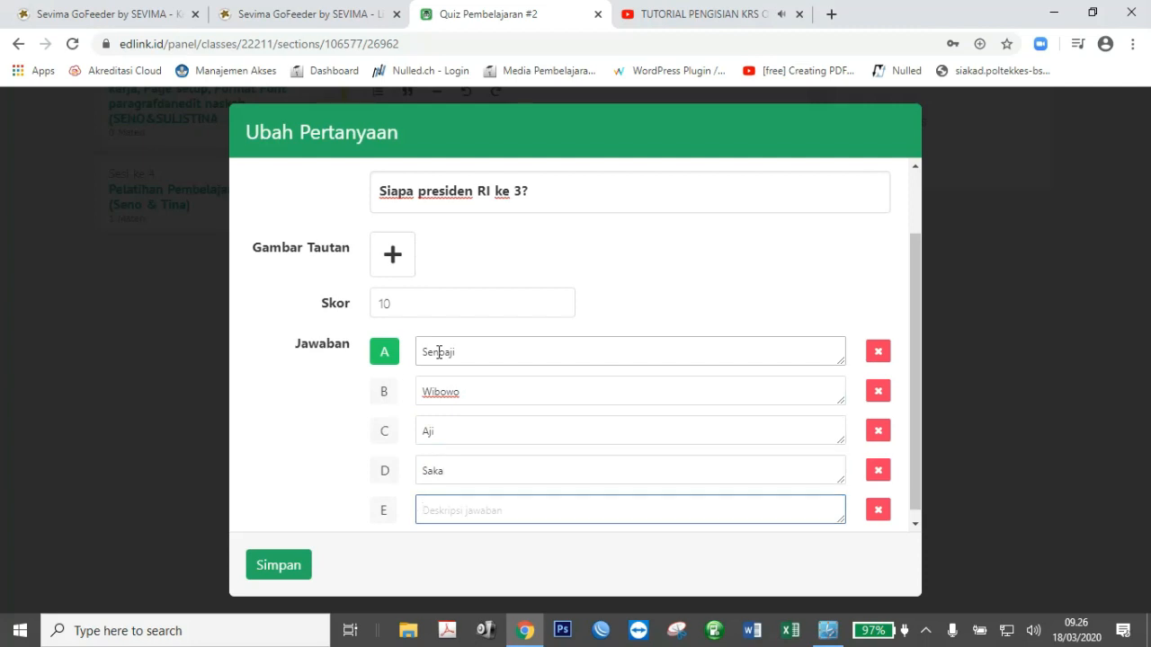
type("Muhammad")
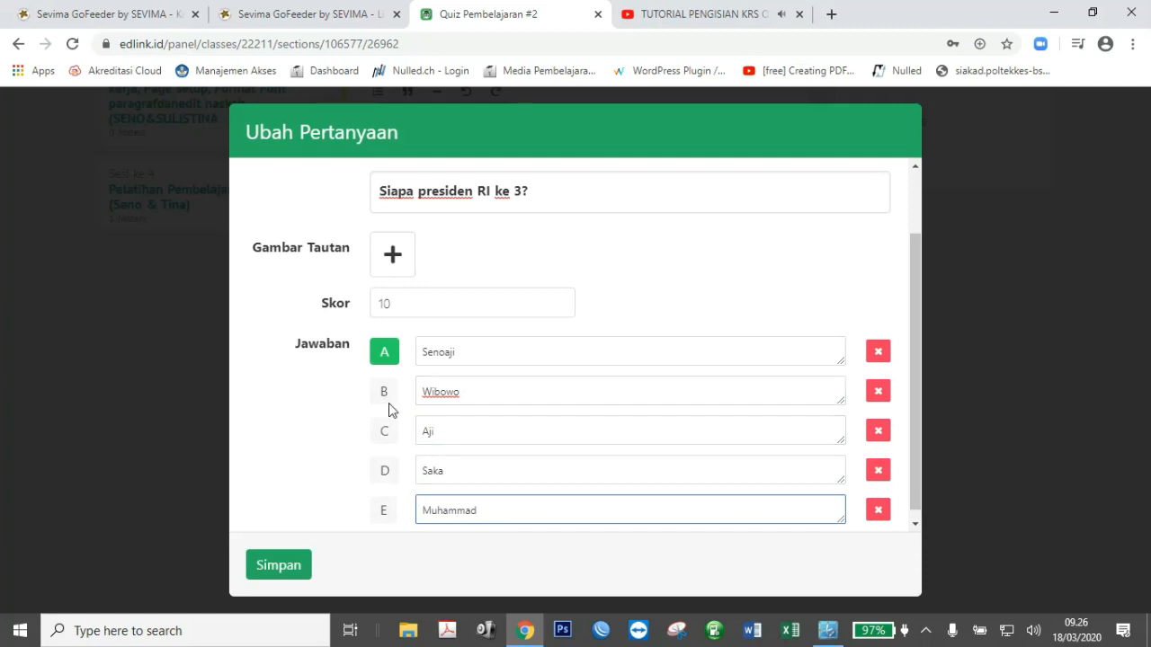
Mark answer B (Wibowo) as the correct one.
left_click(384, 353)
left_click(384, 395)
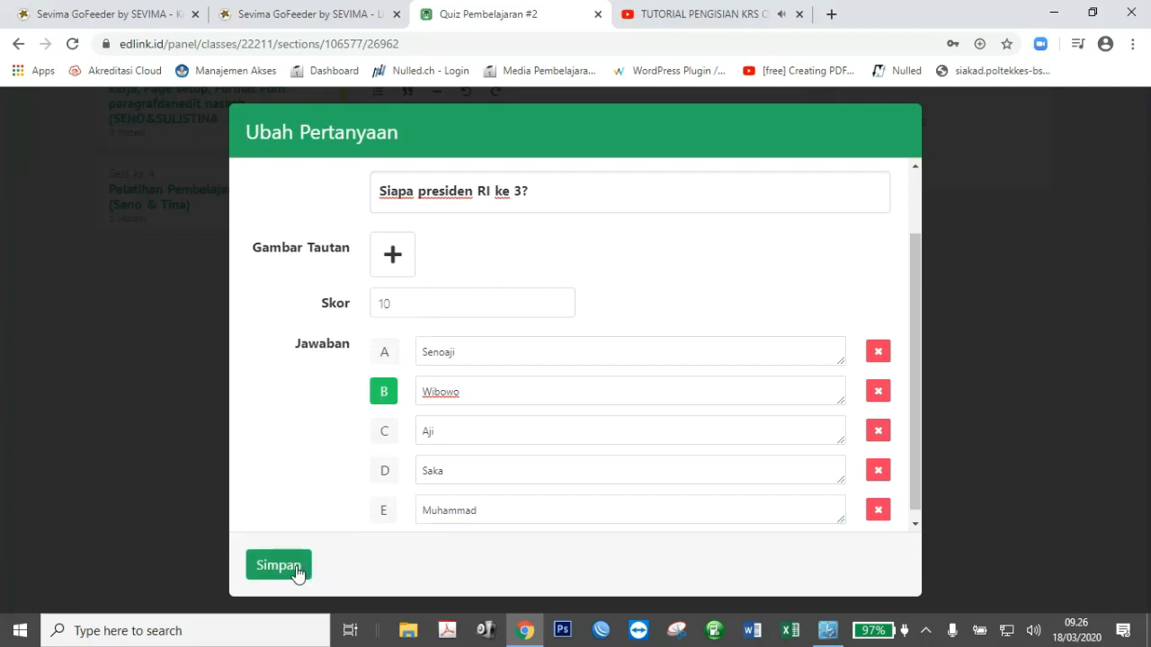
left_click(389, 267)
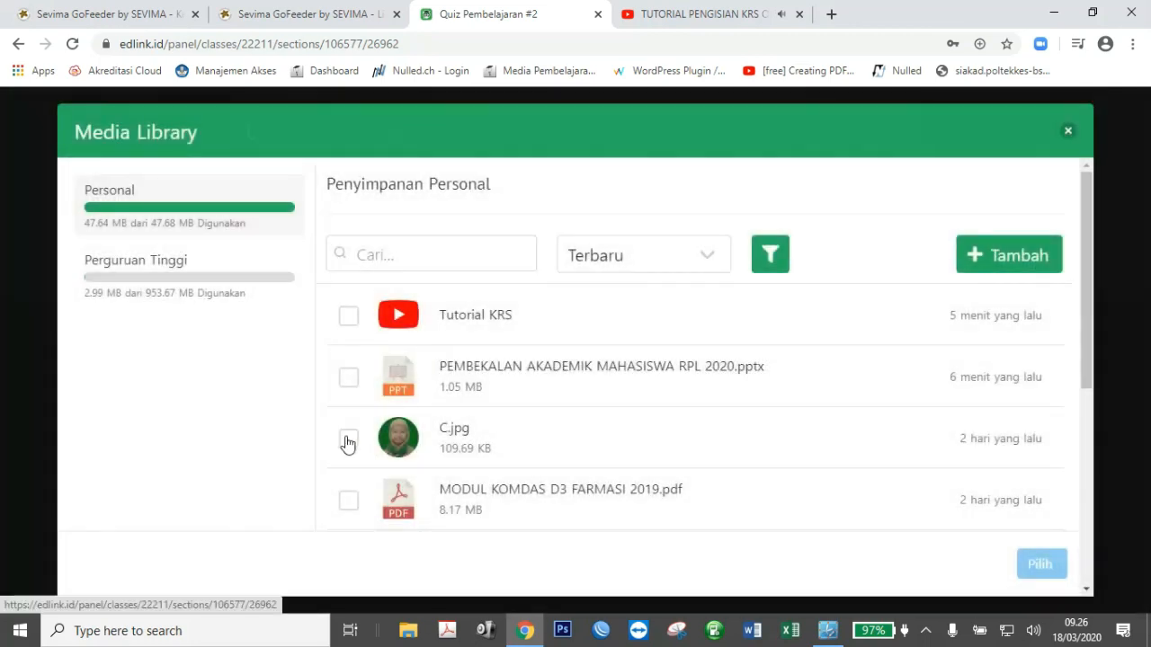
Attach the C.jpg image to the question and save it to the quiz list.
left_click(348, 439)
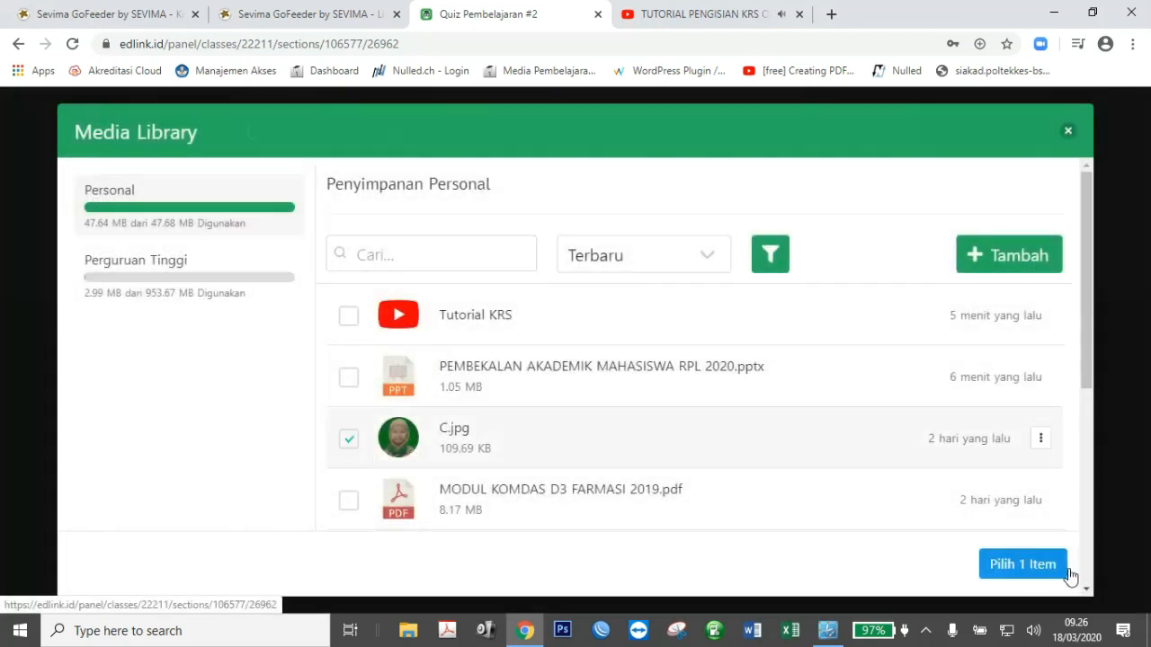
left_click(1026, 563)
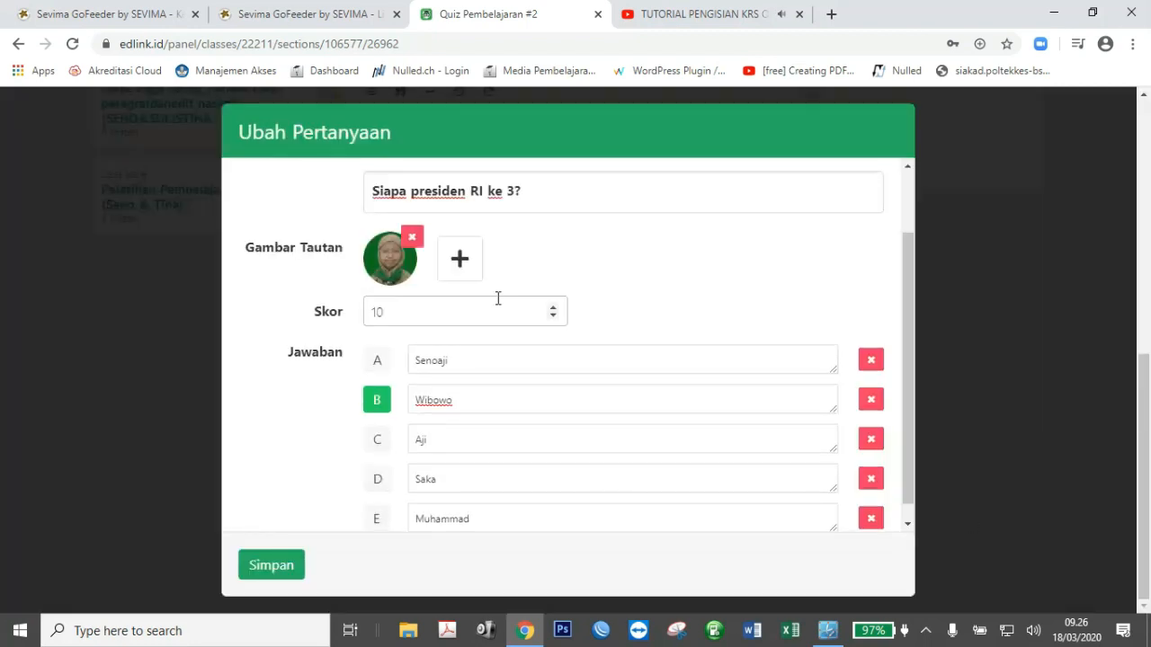
left_click(282, 563)
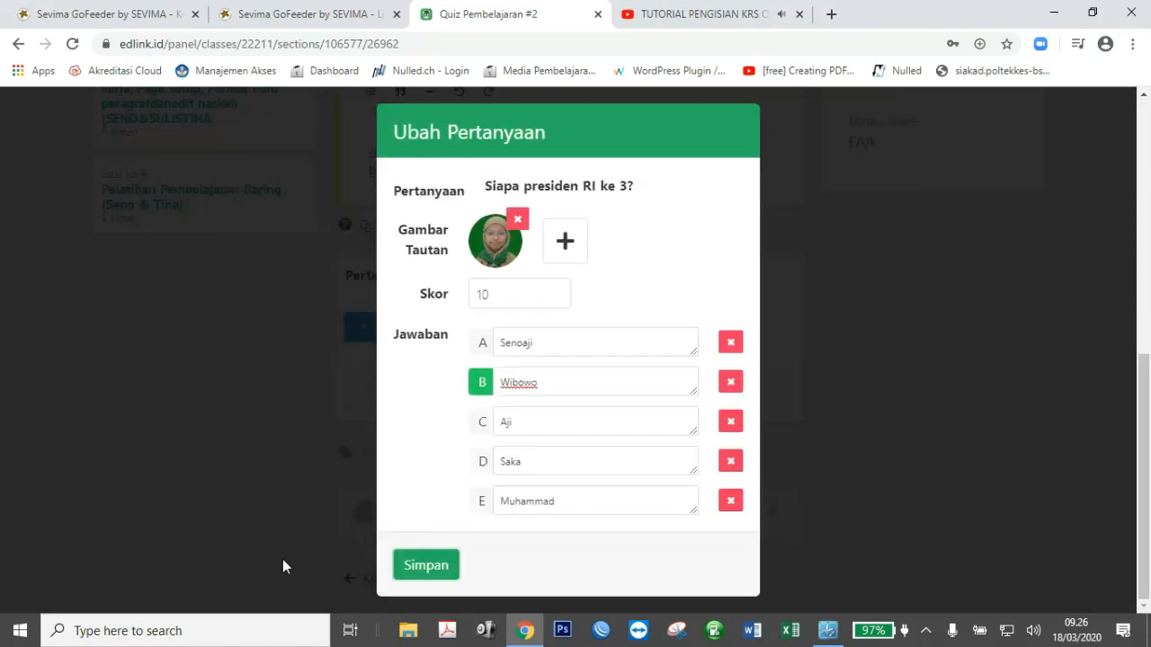
left_click(426, 565)
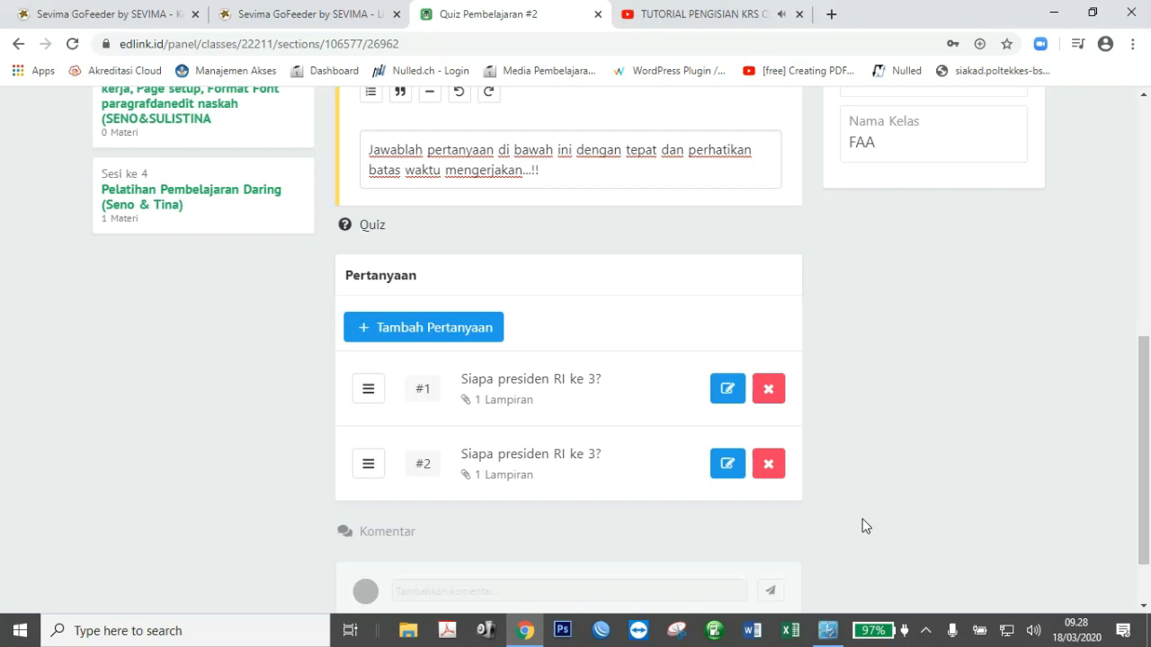
Edit question #2 to read 'Siapa presiden RI ke 4?', remove its image, mark Muhammad correct, and save.
left_click(727, 471)
left_click(530, 274)
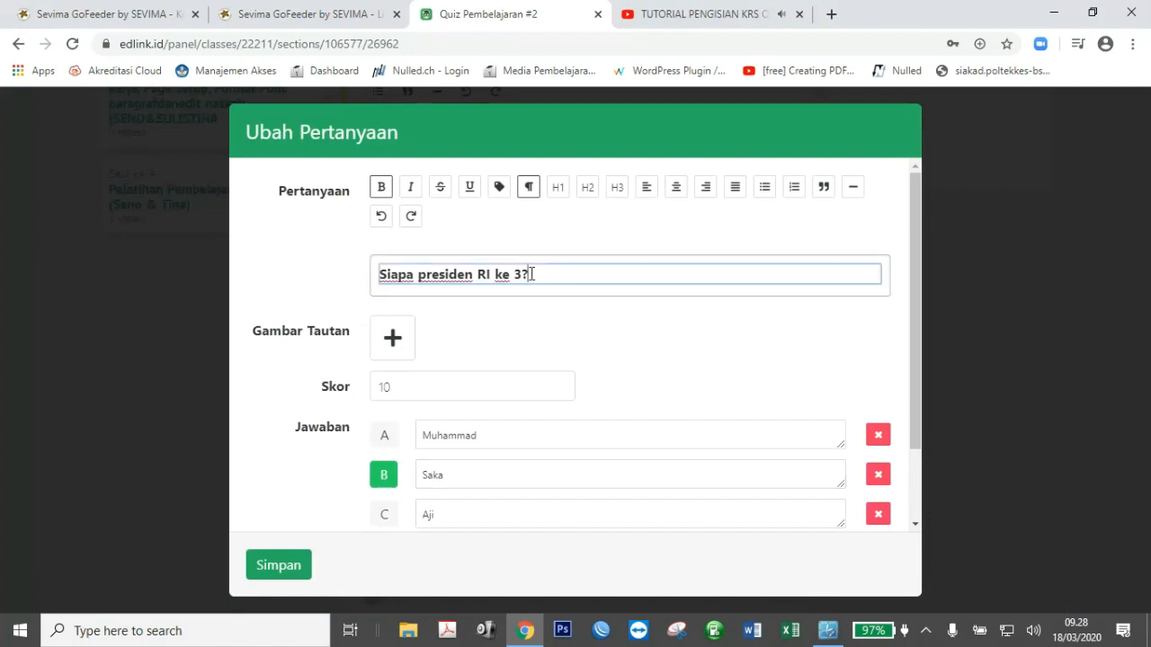
key("BackSpace")
type("4")
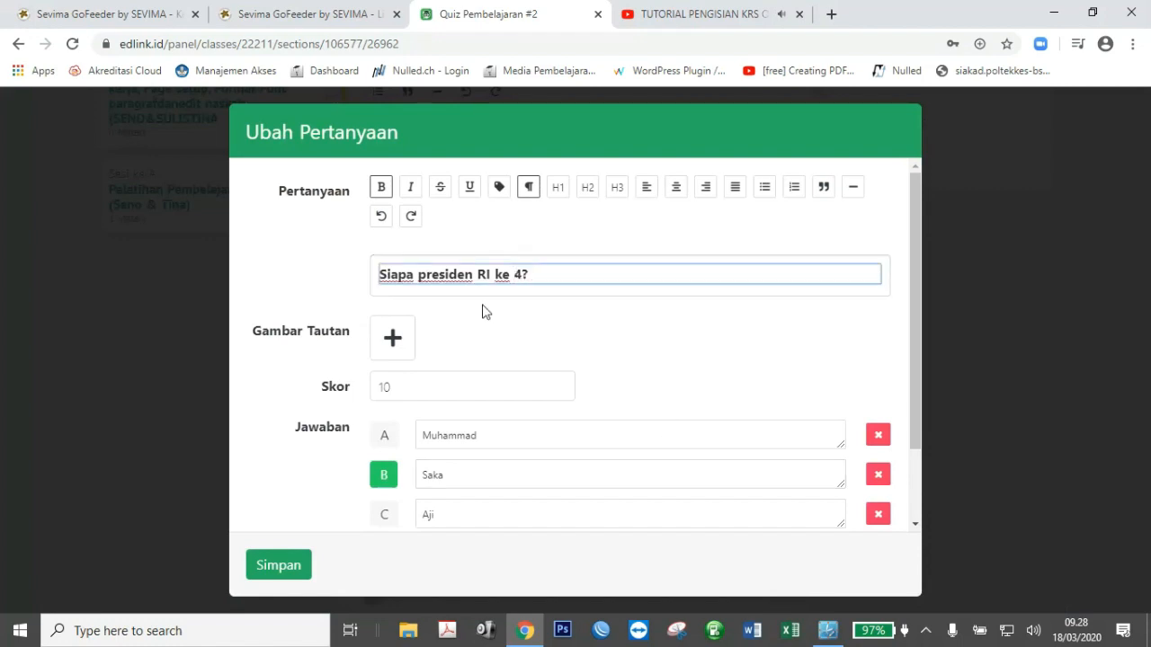
left_click(392, 340)
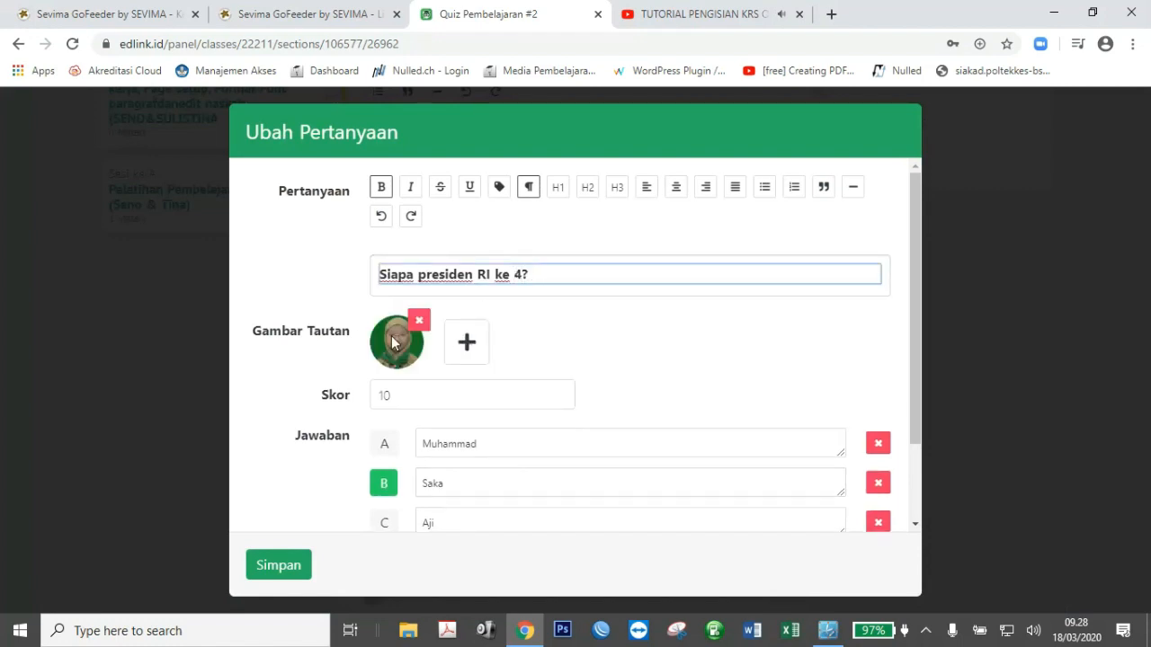
left_click(418, 321)
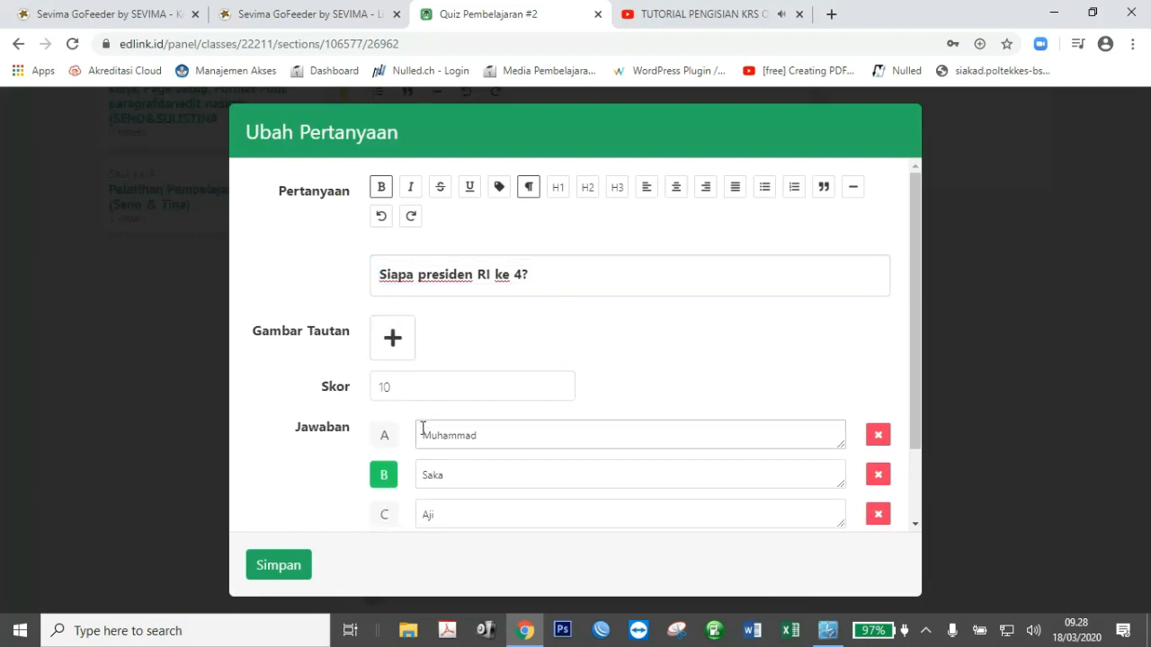
left_click(384, 436)
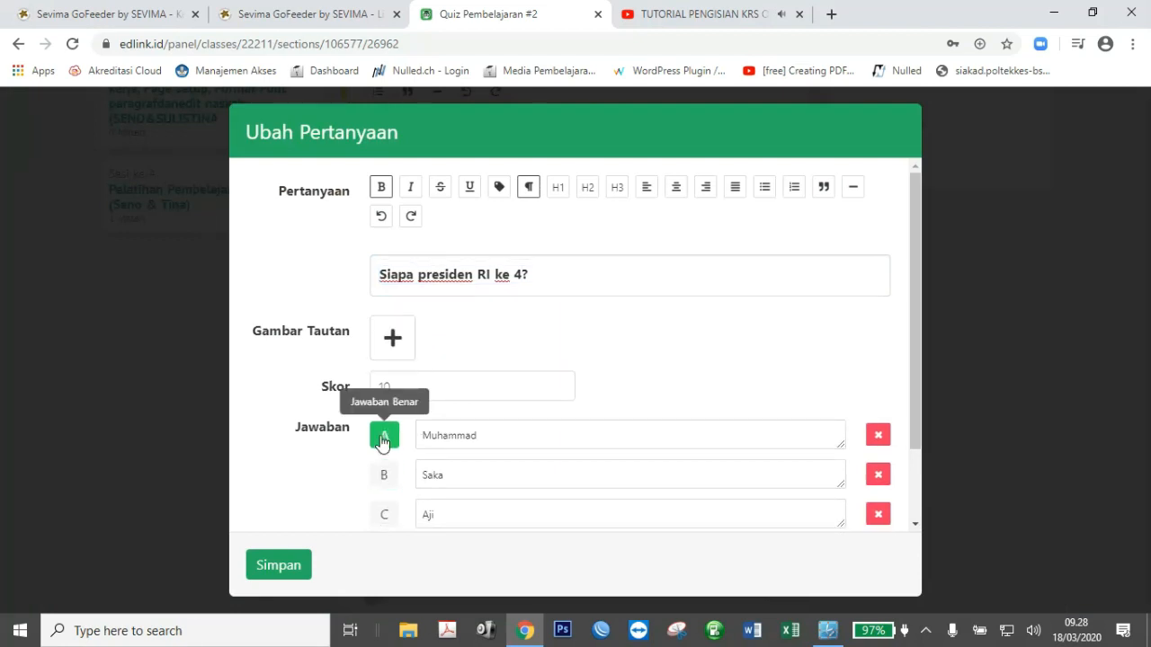
left_click(290, 574)
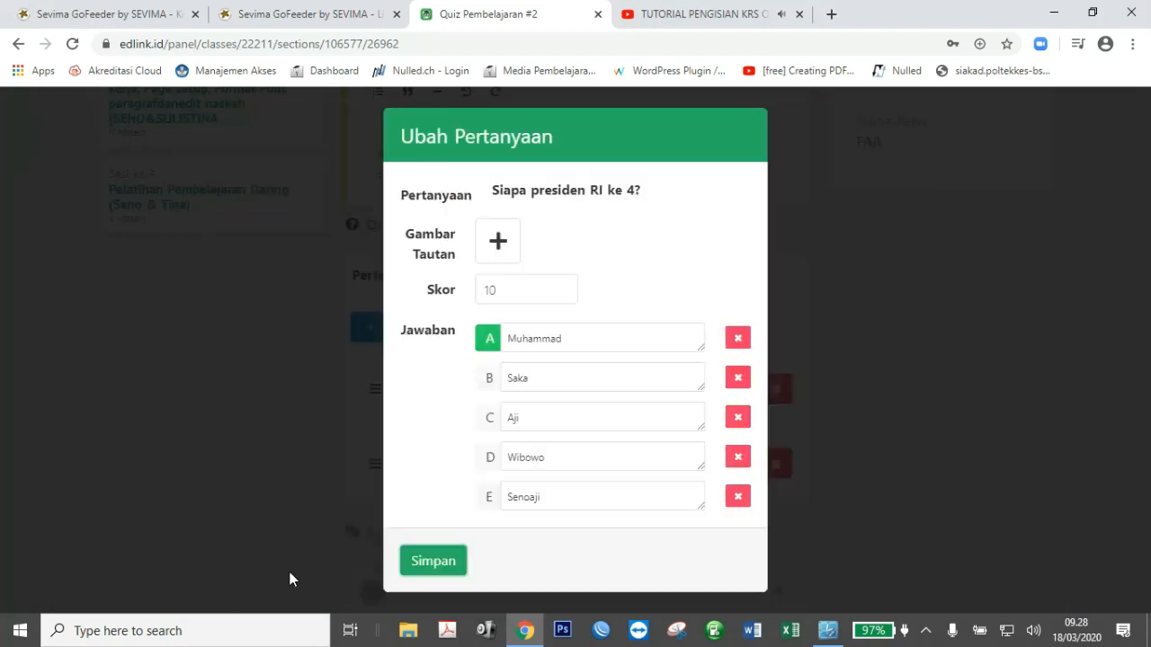
left_click(434, 565)
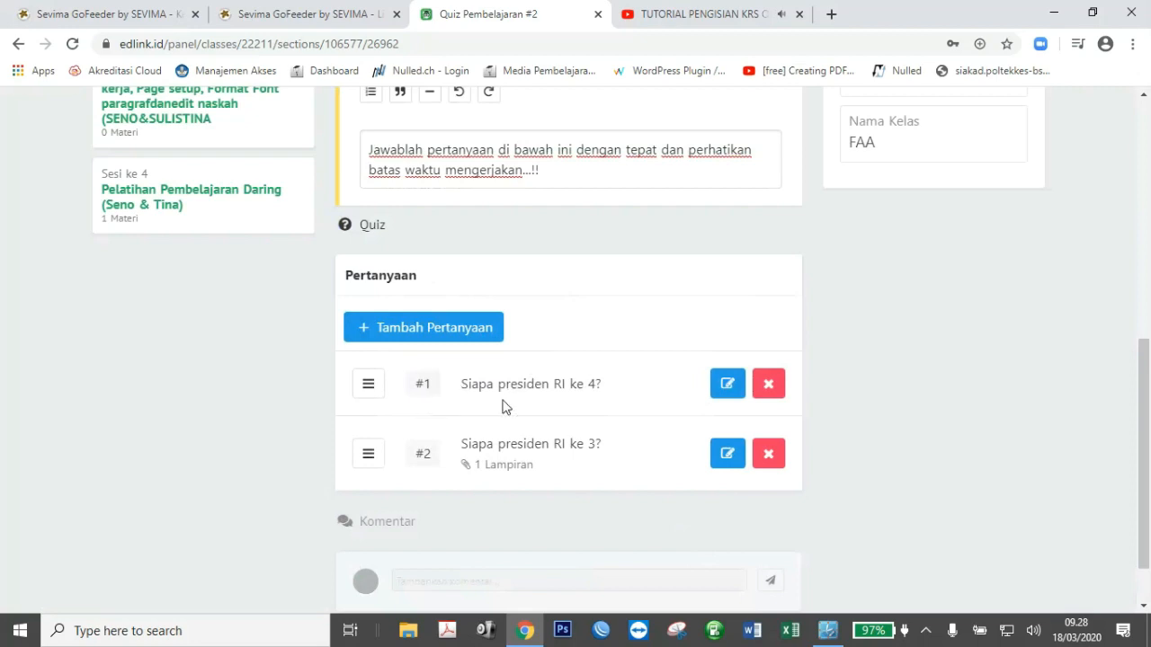
Set the Session 4 quiz to Bagikan with Beritahu Semua Anggota ticked and save.
left_click_drag(1146, 484, 1146, 263)
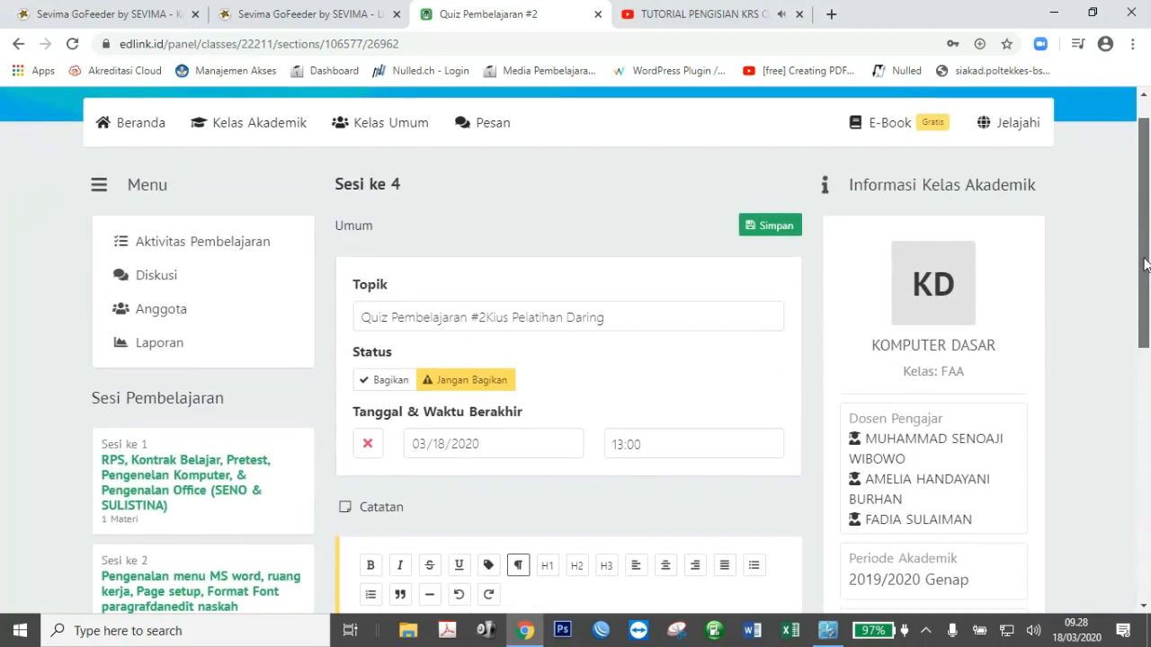
left_click(391, 385)
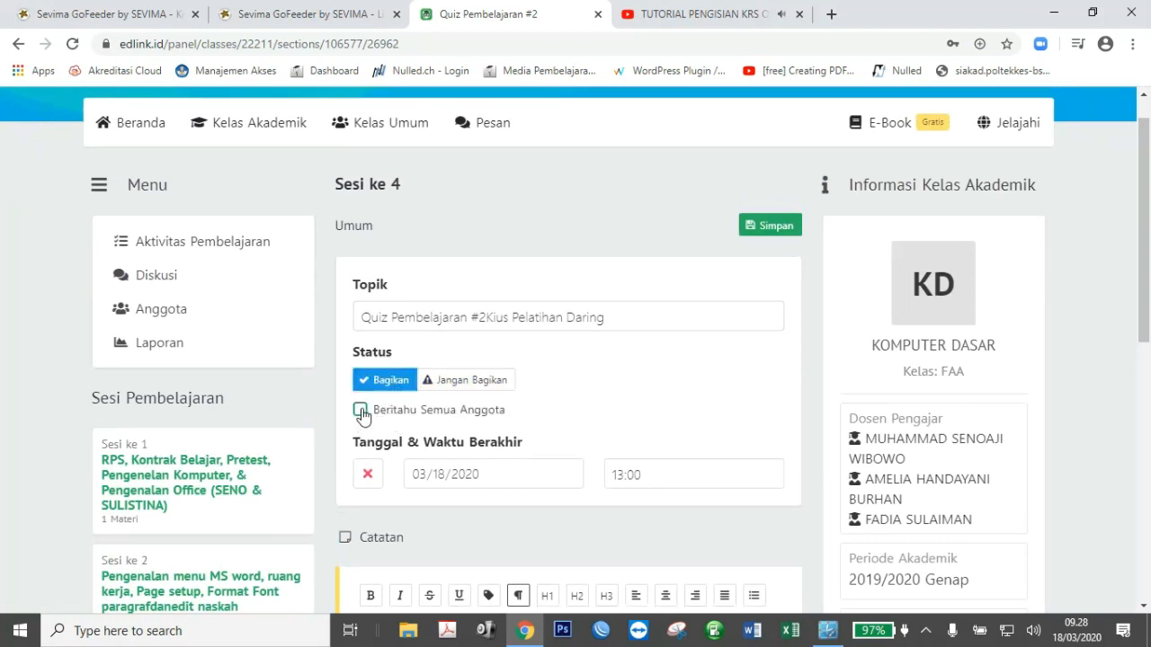
left_click(360, 410)
left_click(763, 228)
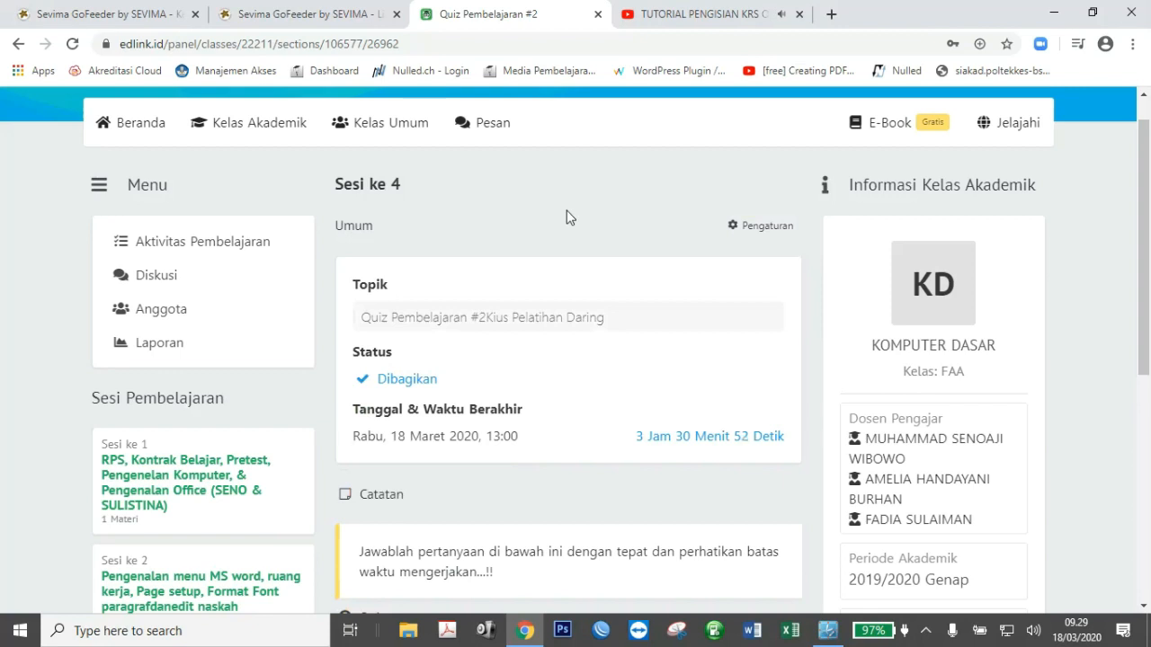
Highlight the remaining-time countdown, then go to the class activity report.
left_click_drag(635, 436, 791, 444)
left_click(579, 464)
left_click(167, 345)
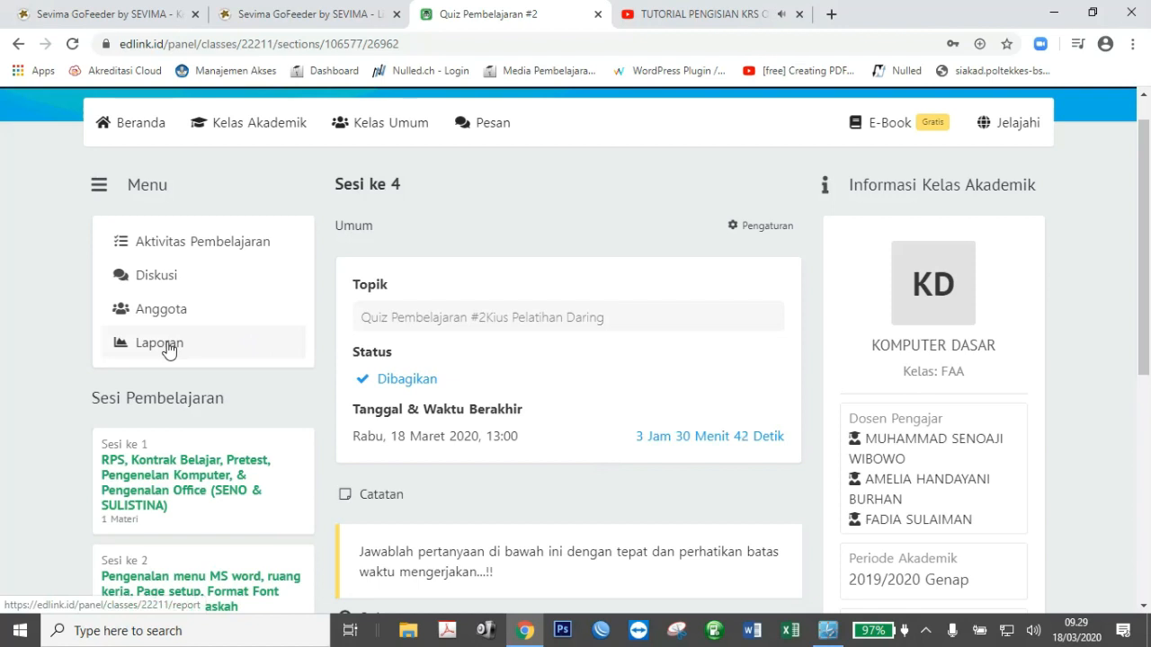
Export the Laporan activity report to Excel and open 1584498569346.xlsx in WPS Office.
left_click(125, 353)
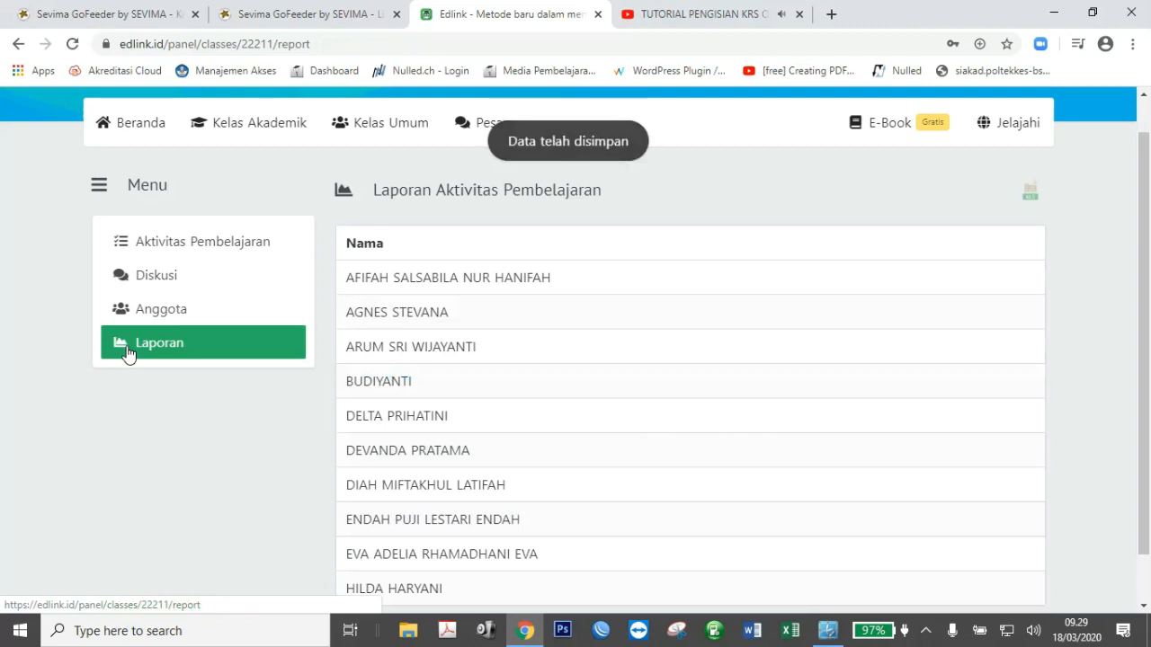
scroll(1148, 293, "down", 1)
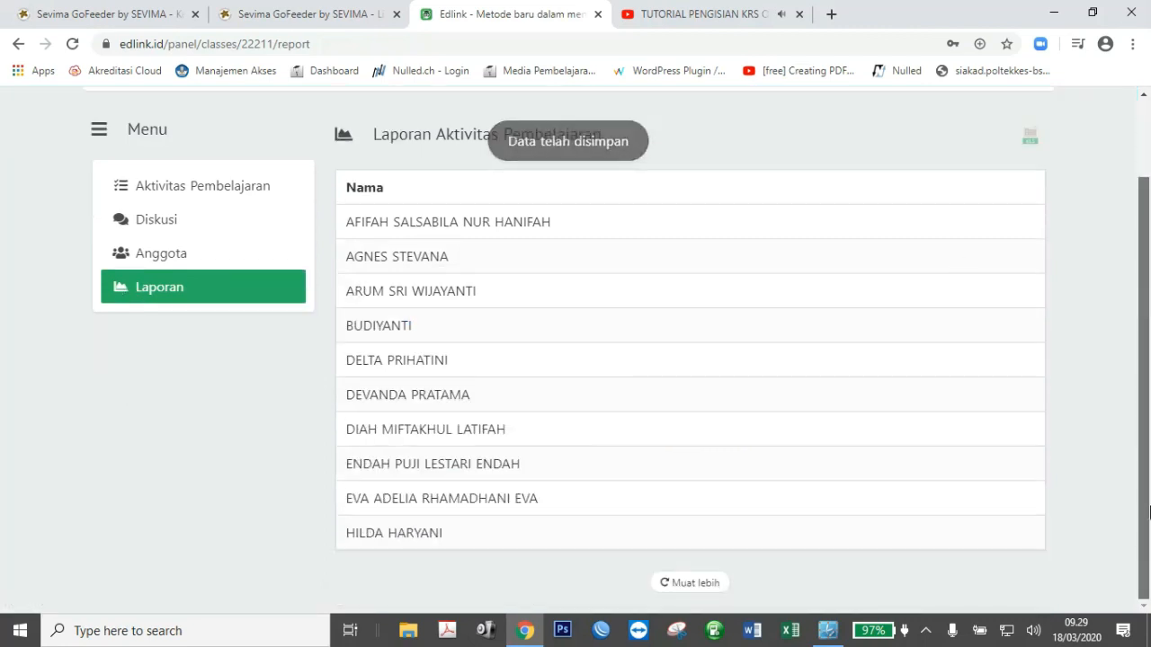
scroll(1148, 467, "up", 2)
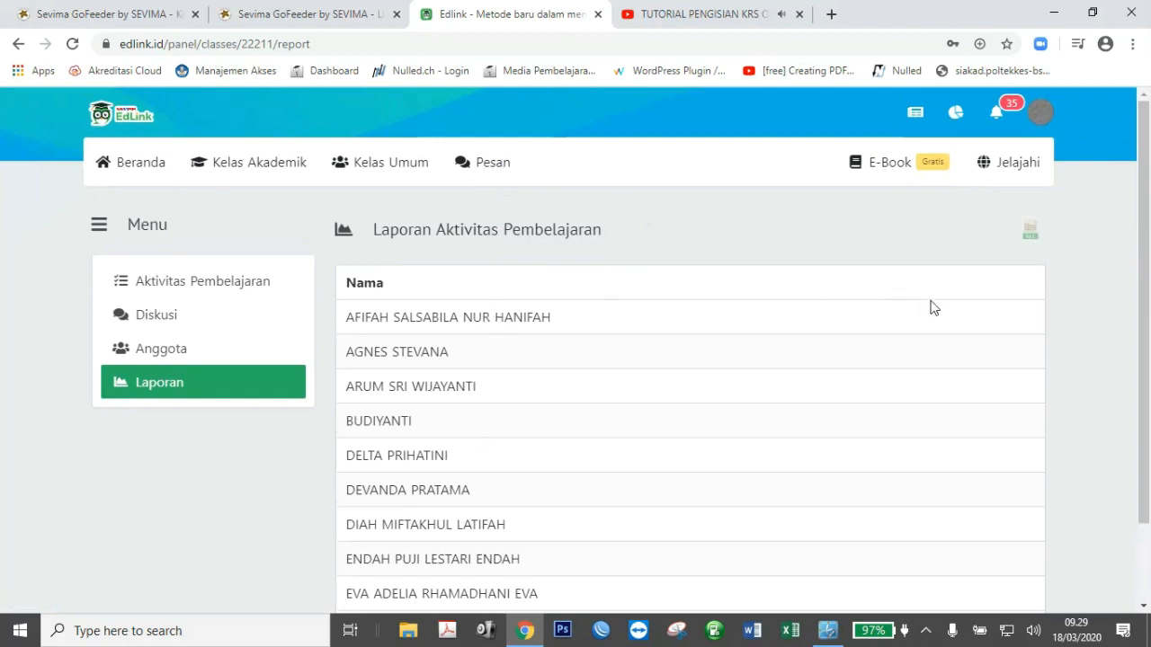
left_click(1021, 234)
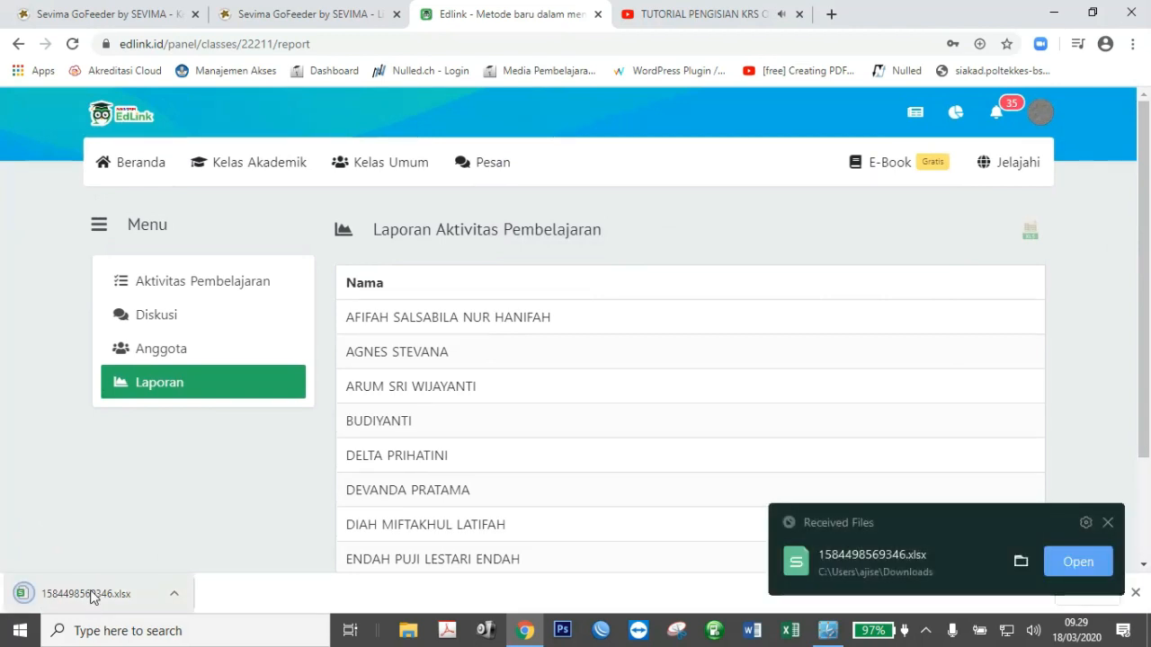
left_click(1085, 565)
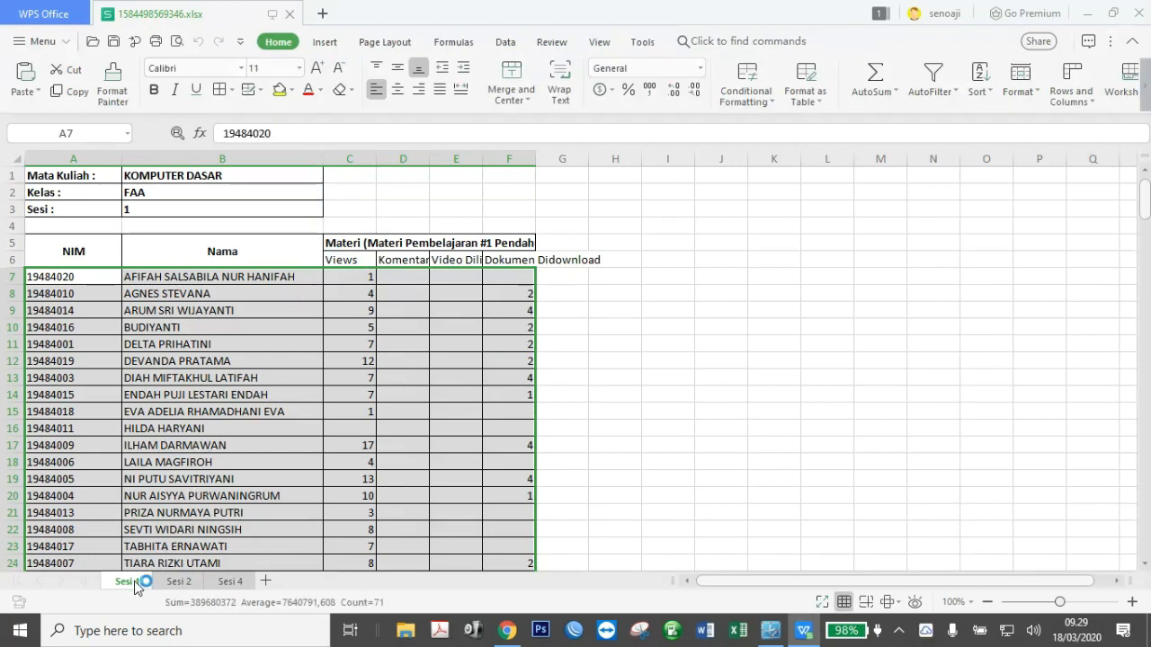
Auto-fit columns C–F on the Sesi 1 sheet to their headings.
left_click(346, 329)
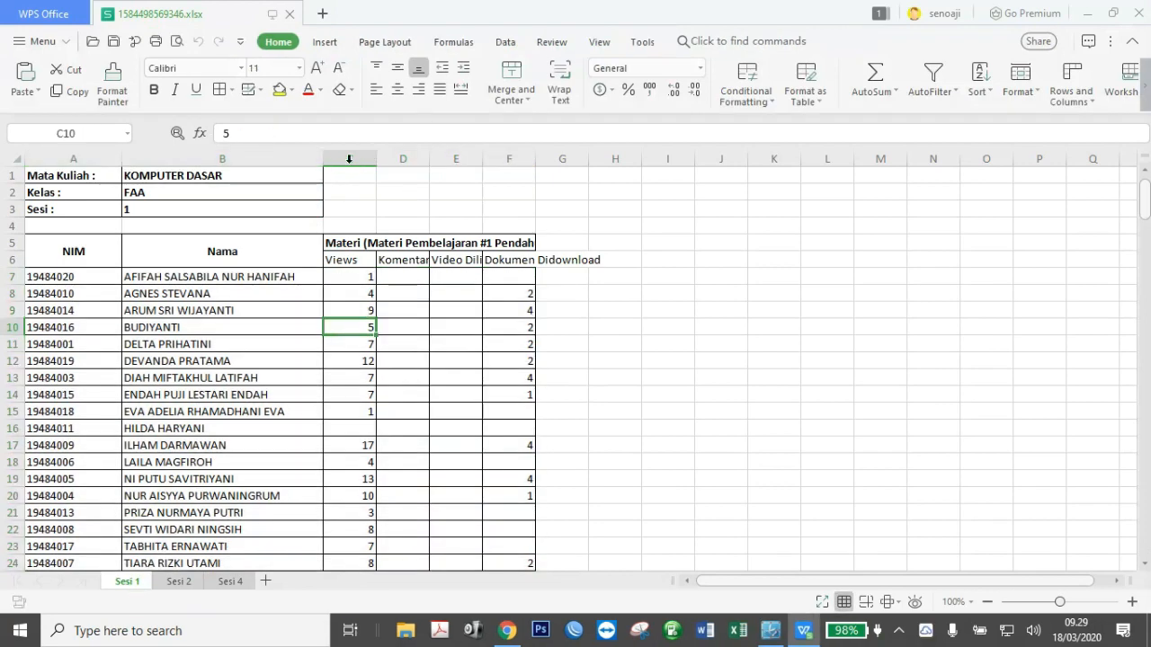
left_click_drag(348, 159, 521, 158)
double_click(536, 158)
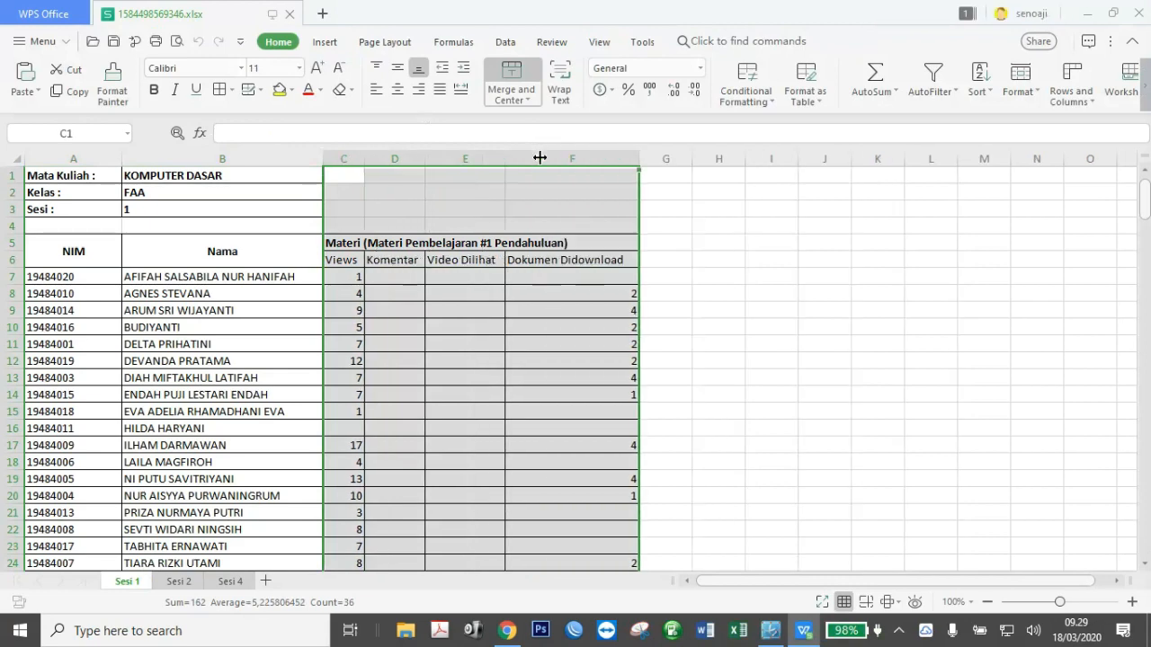
left_click(544, 323)
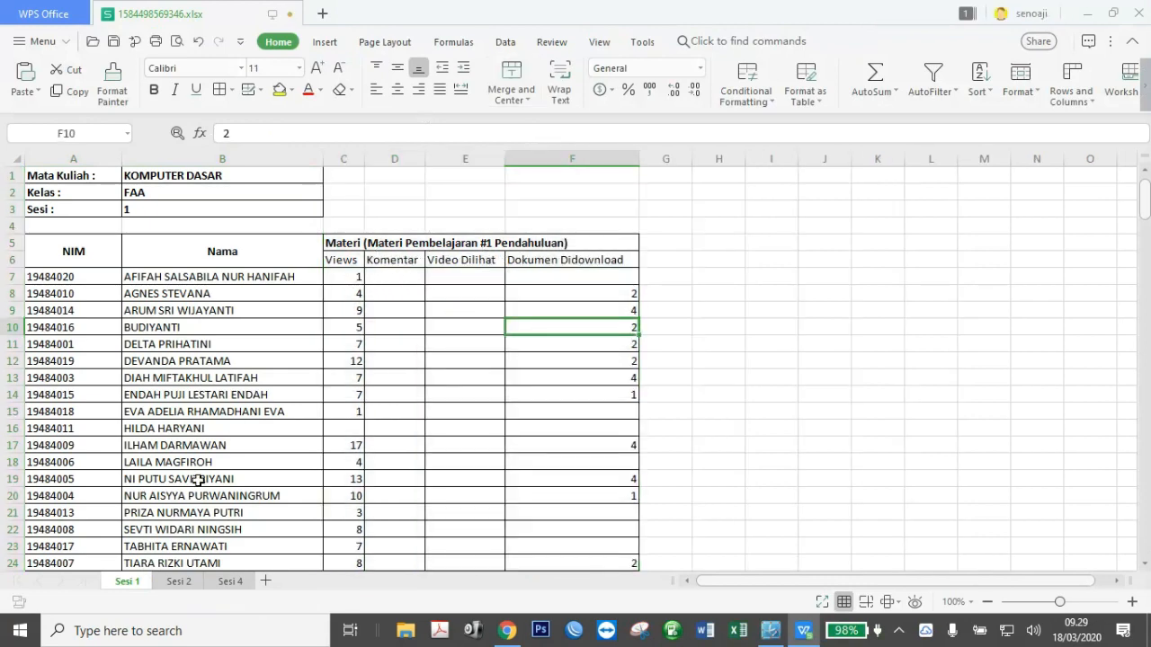
Auto-fit columns C–I on the Sesi 4 sheet to their headings.
left_click(175, 583)
left_click(220, 584)
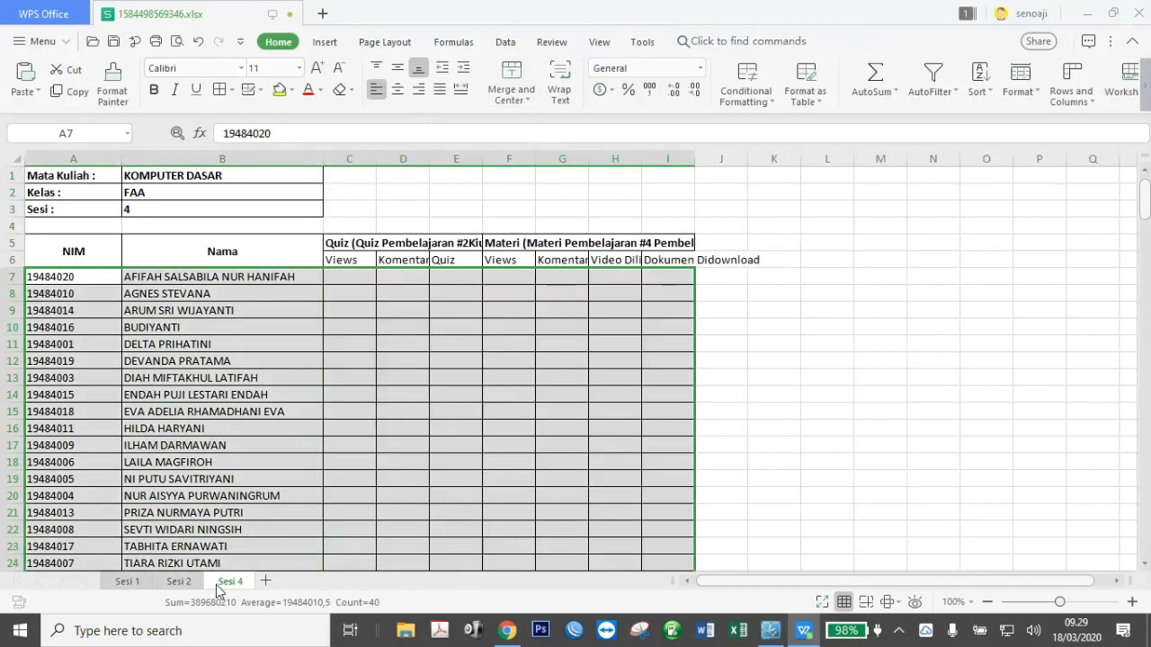
left_click(455, 328)
left_click_drag(350, 158, 687, 150)
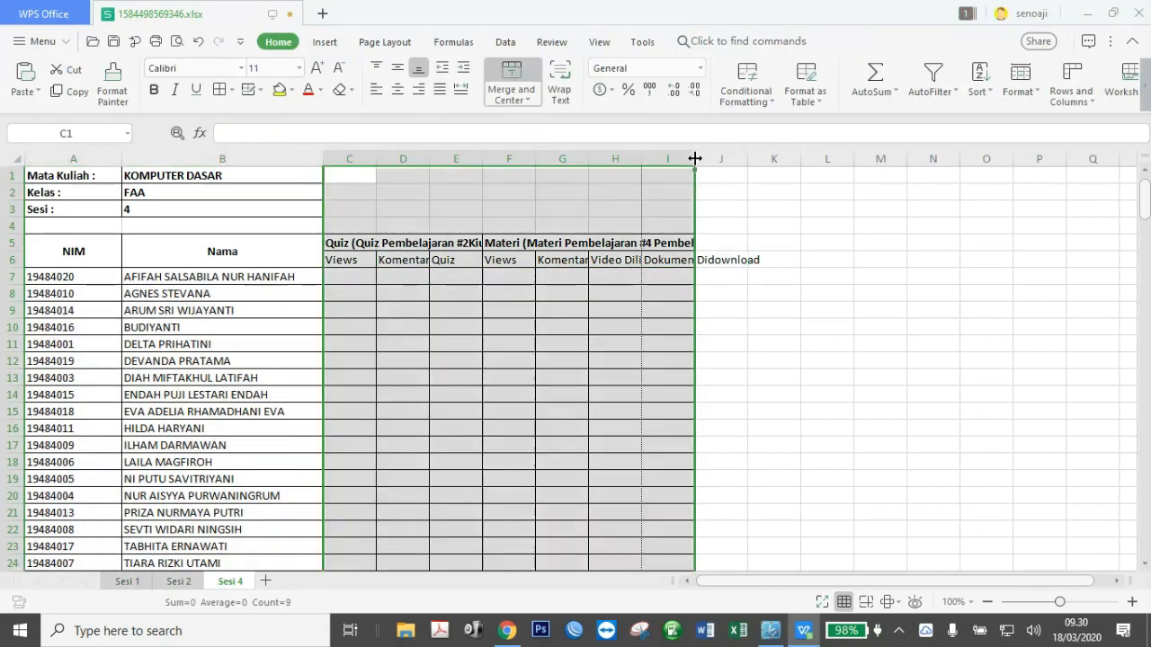
double_click(693, 158)
left_click(440, 327)
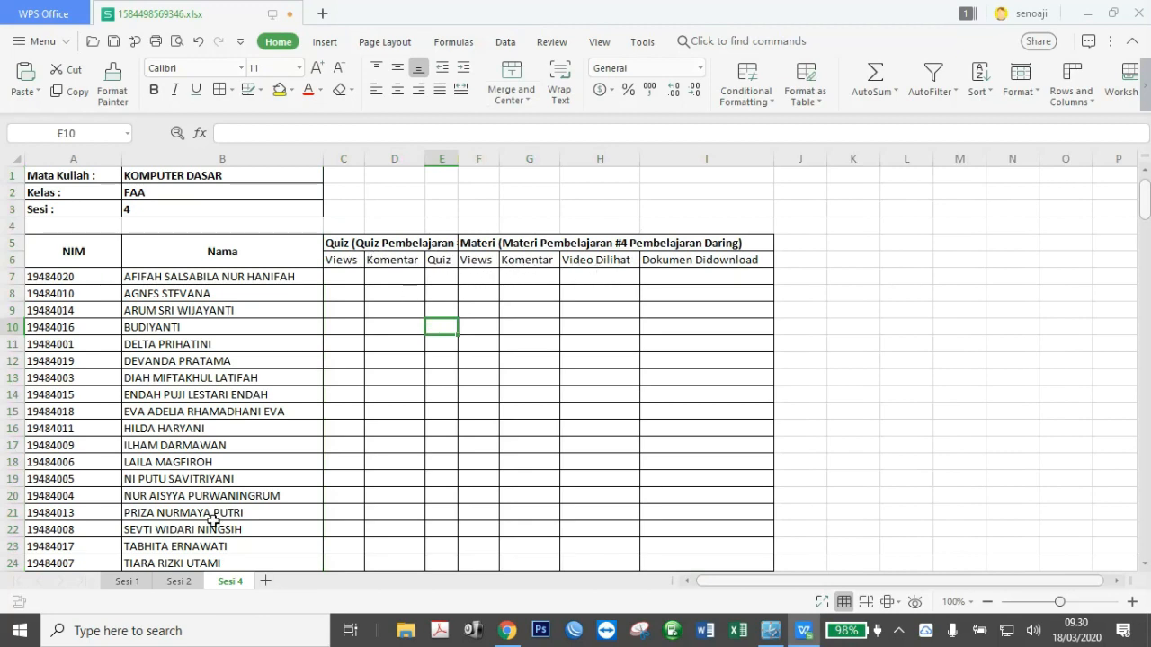
Return to the Sesi 1 sheet, then switch back to the EdLink report in Chrome.
left_click(180, 581)
left_click(127, 583)
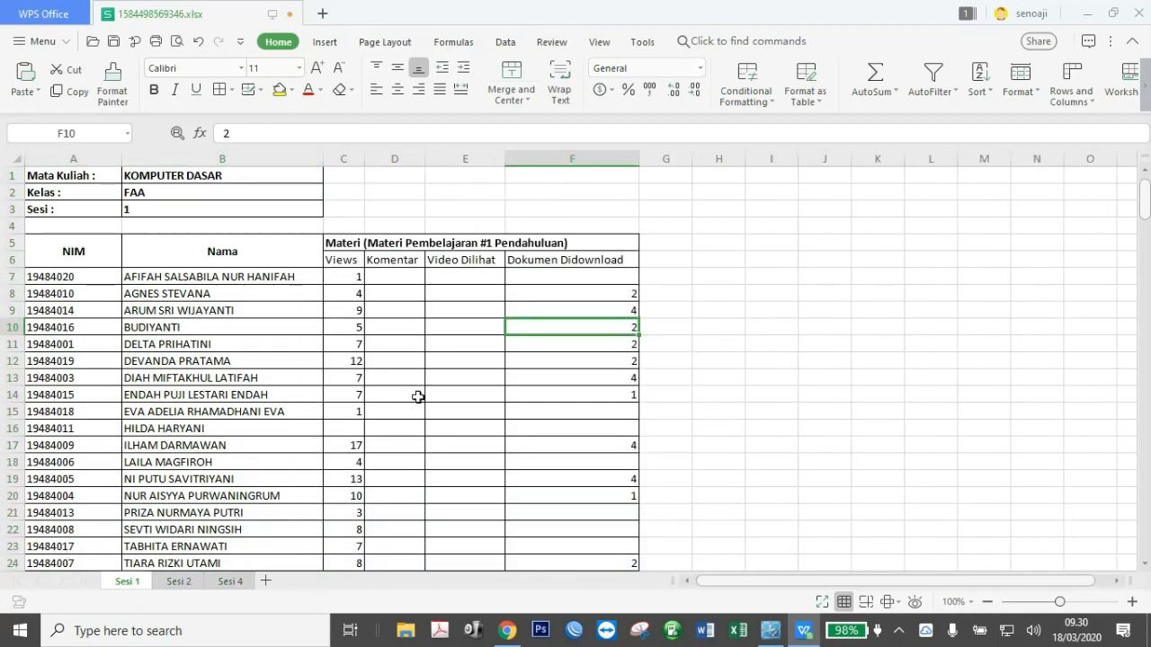
left_click(507, 357)
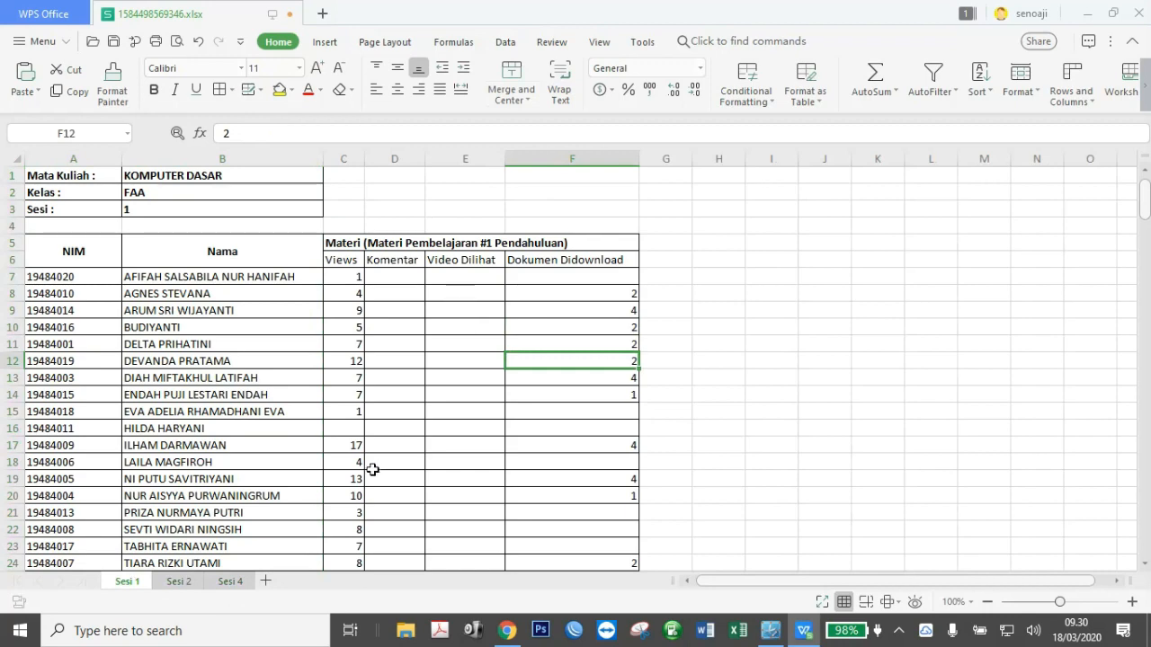
left_click(508, 632)
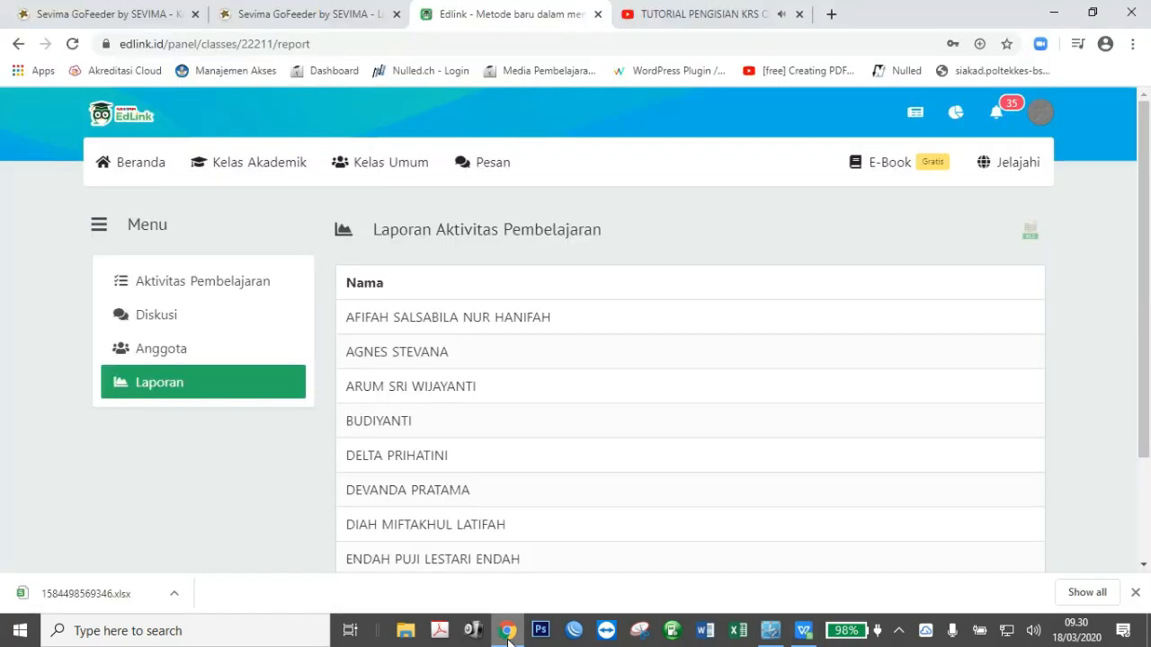
Go to the Beranda dashboard showing today's two KOMPUTER DASAR classes.
left_click(141, 173)
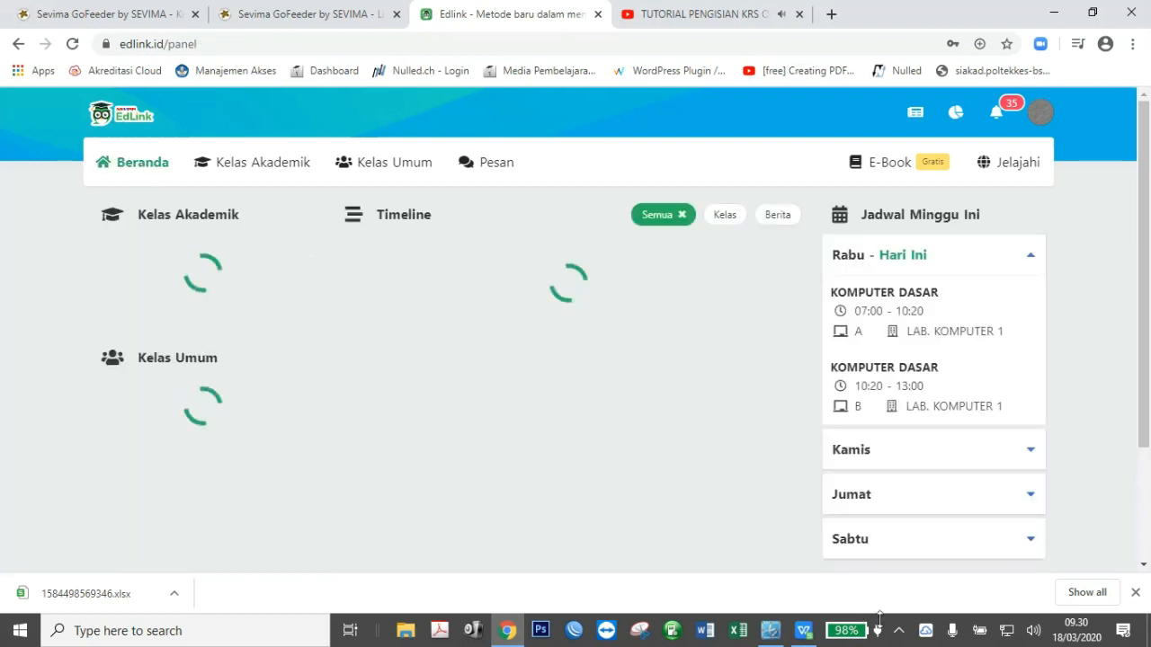
left_click(770, 632)
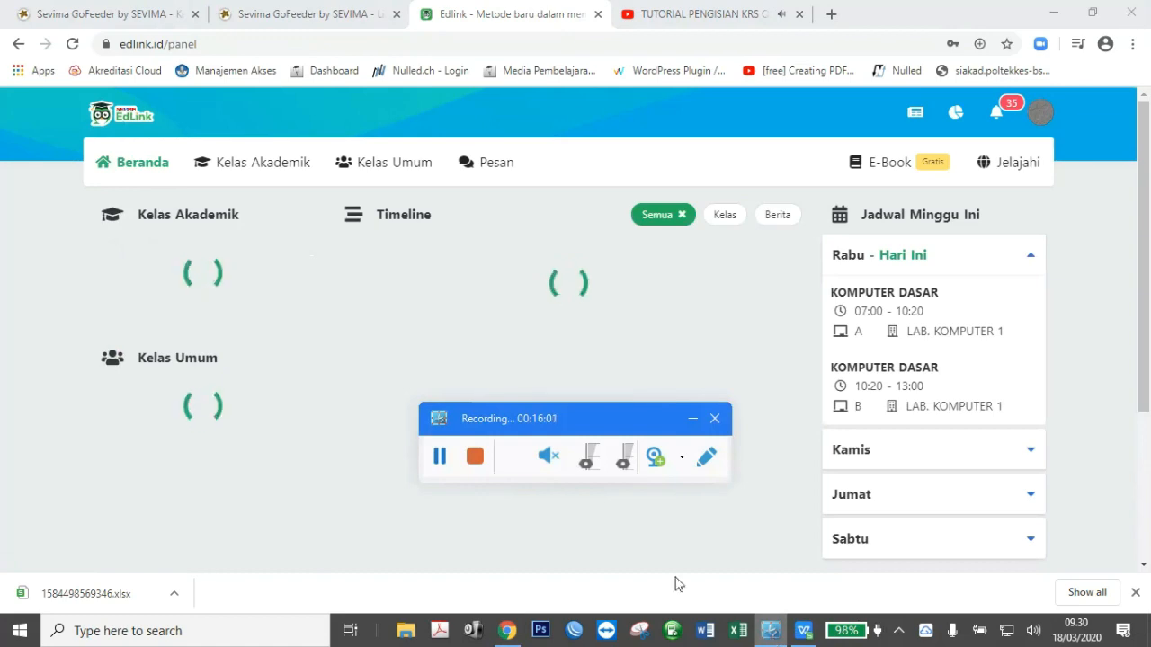